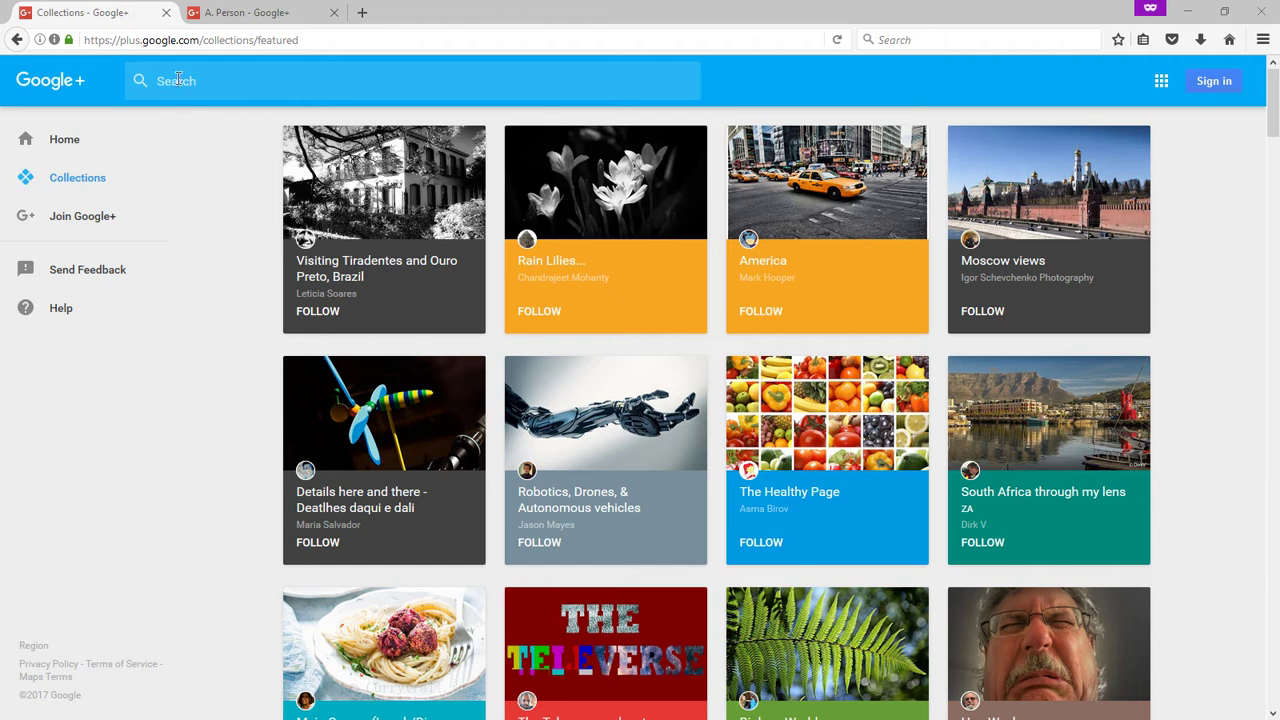
# Close the signed-out featured Collections tab and keep the signed-in profile tab open
pyautogui.click(186, 41)
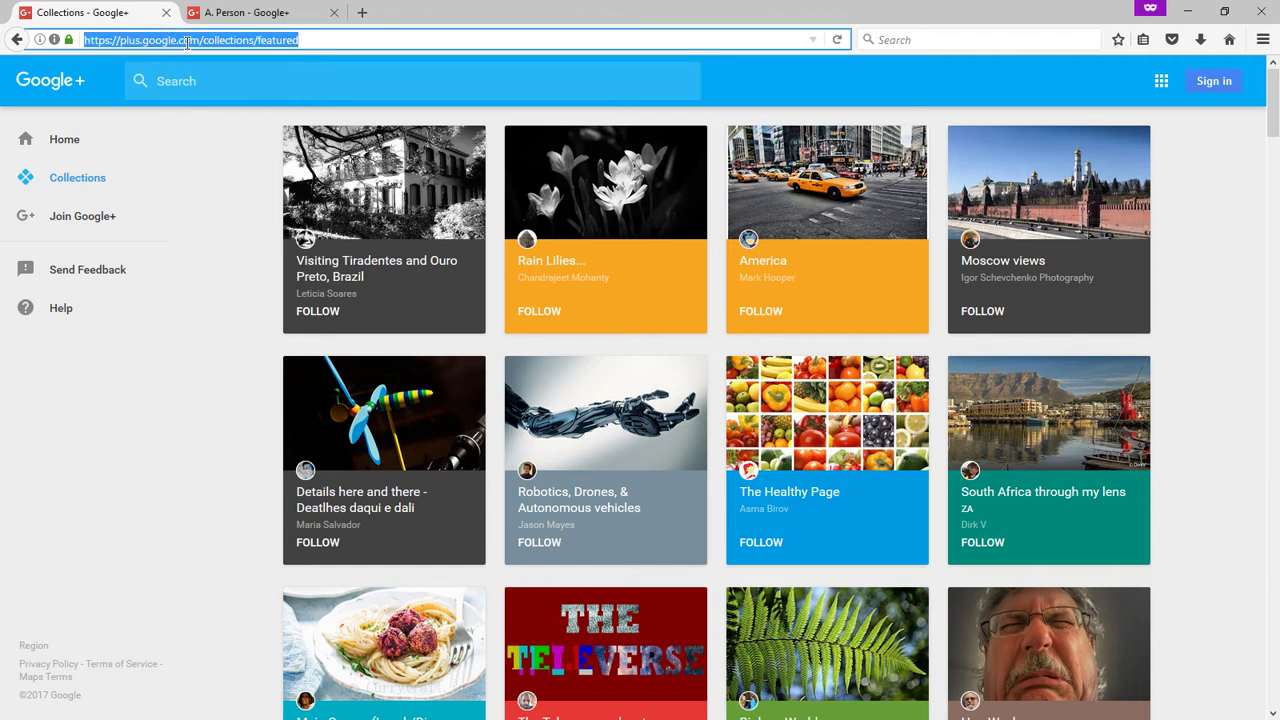
pyautogui.click(239, 176)
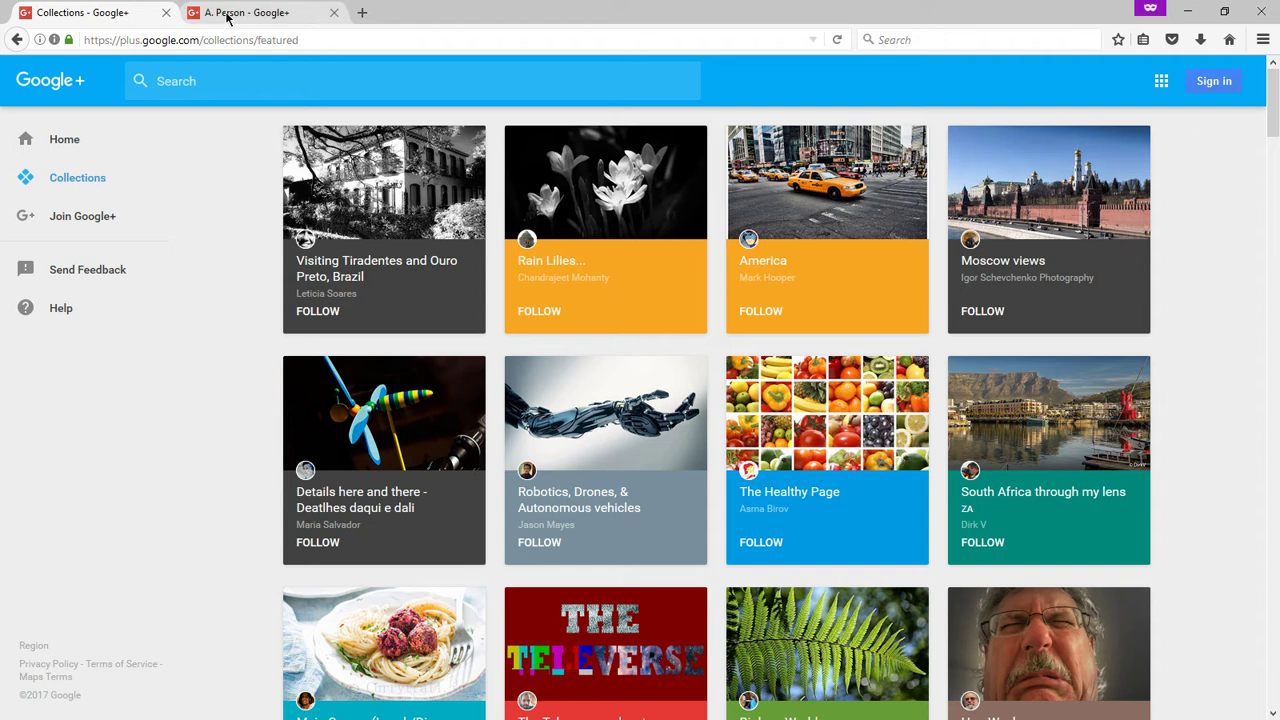
pyautogui.click(166, 13)
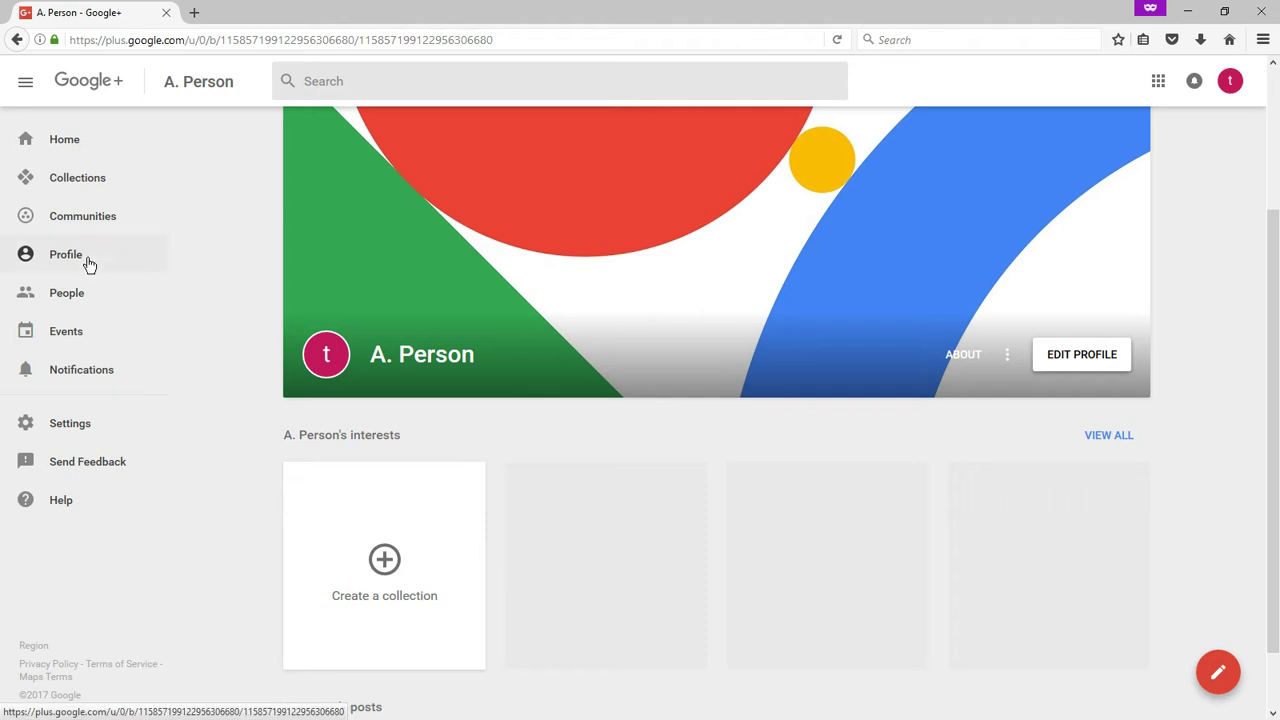
# Examine the profile page's cover image, interests and posts sections
pyautogui.scroll(-1, 461, 287)
pyautogui.scroll(3, 462, 290)
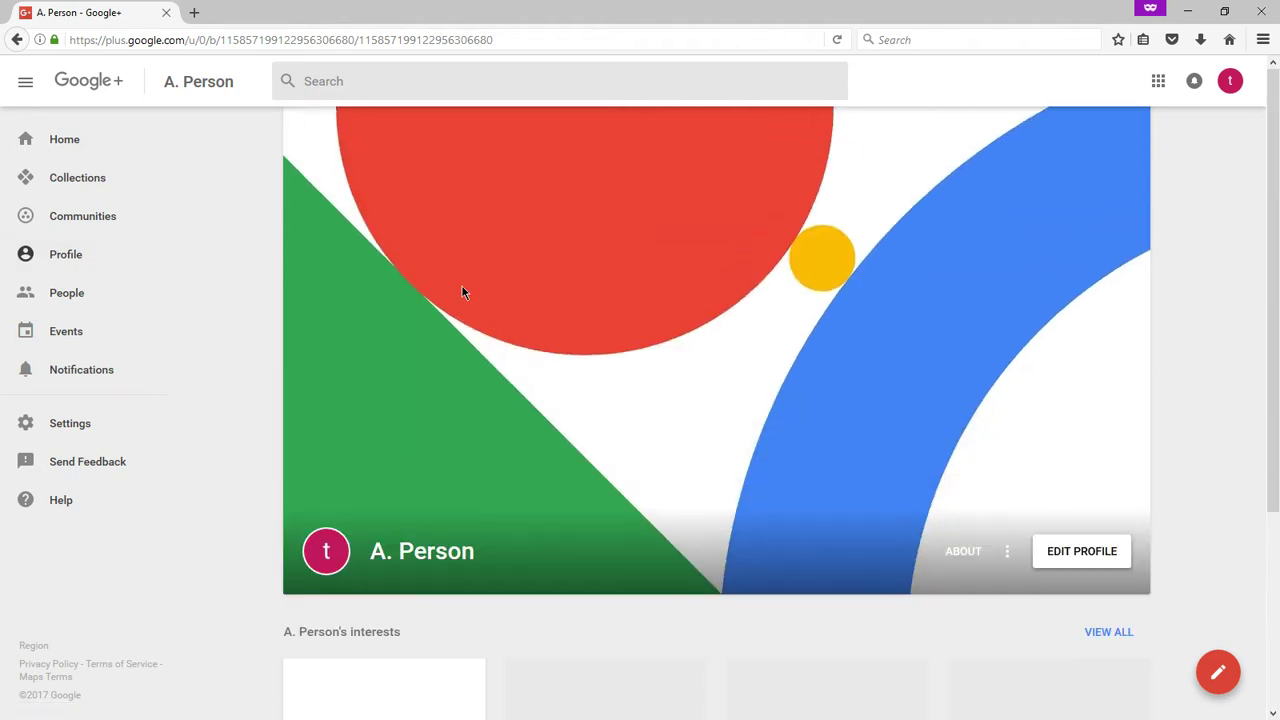
pyautogui.scroll(-3, 462, 286)
pyautogui.scroll(3, 462, 286)
pyautogui.scroll(-3, 461, 287)
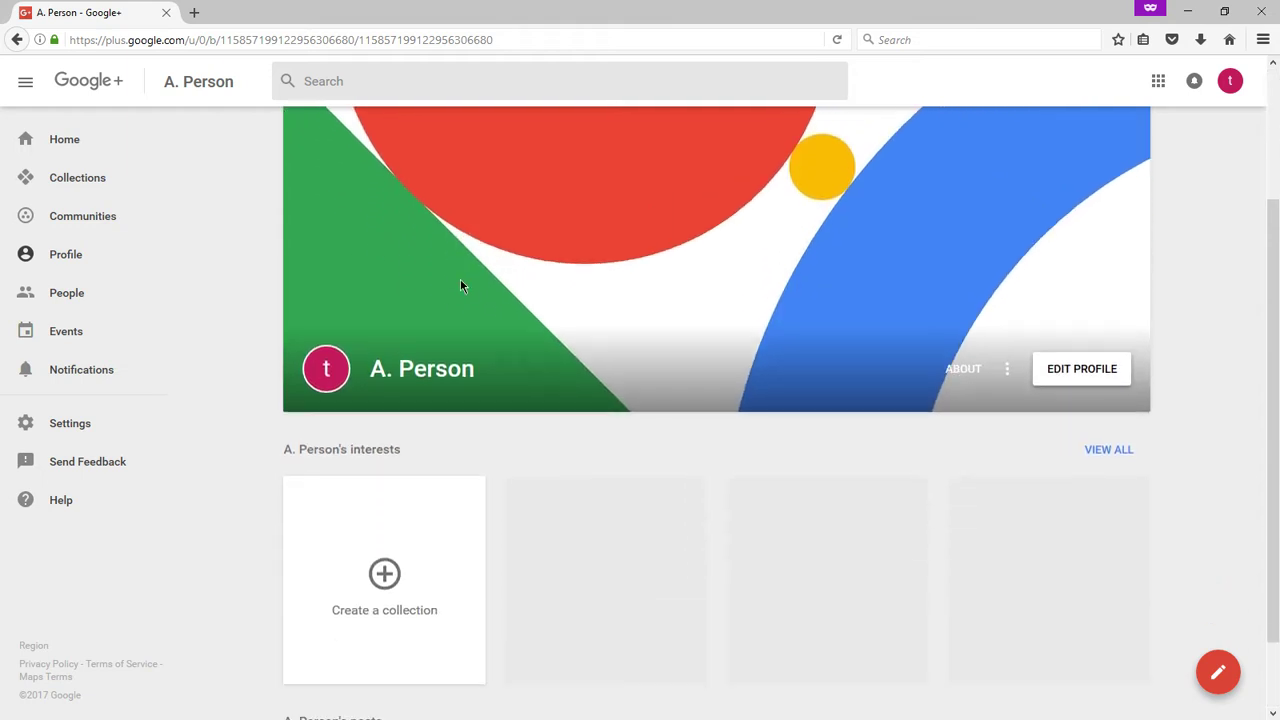
pyautogui.scroll(-2, 460, 287)
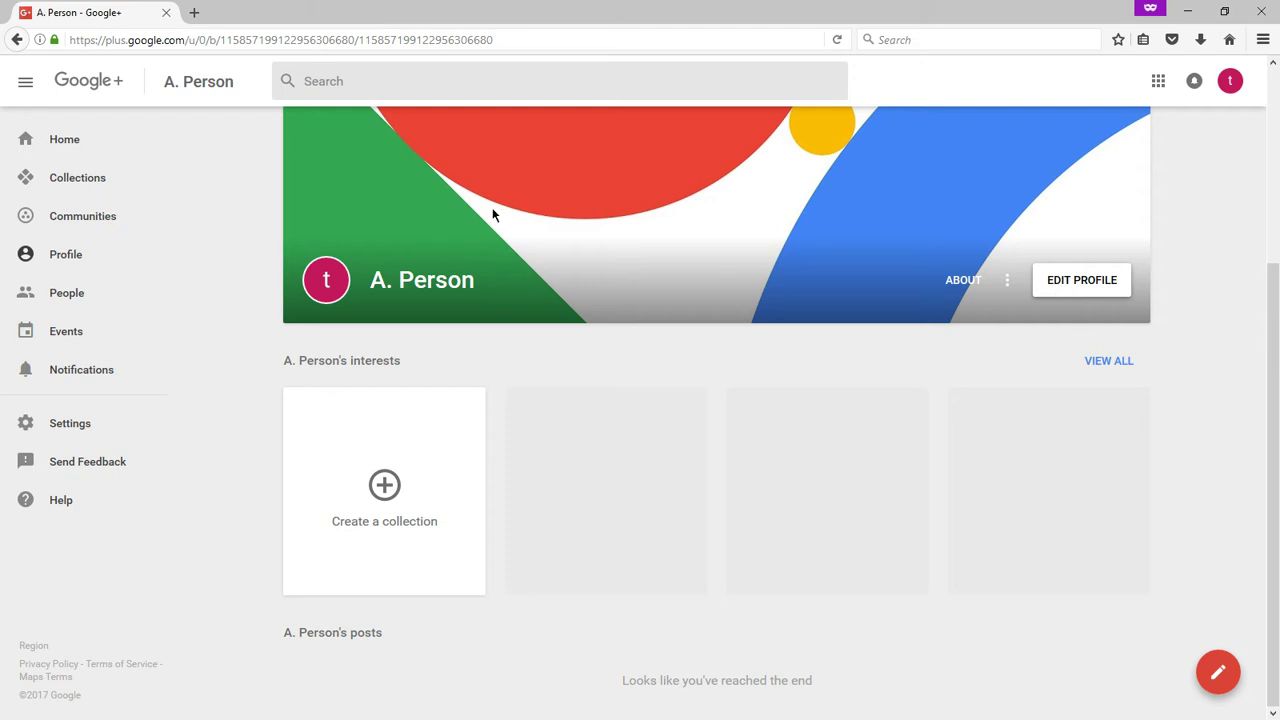
pyautogui.scroll(3, 492, 214)
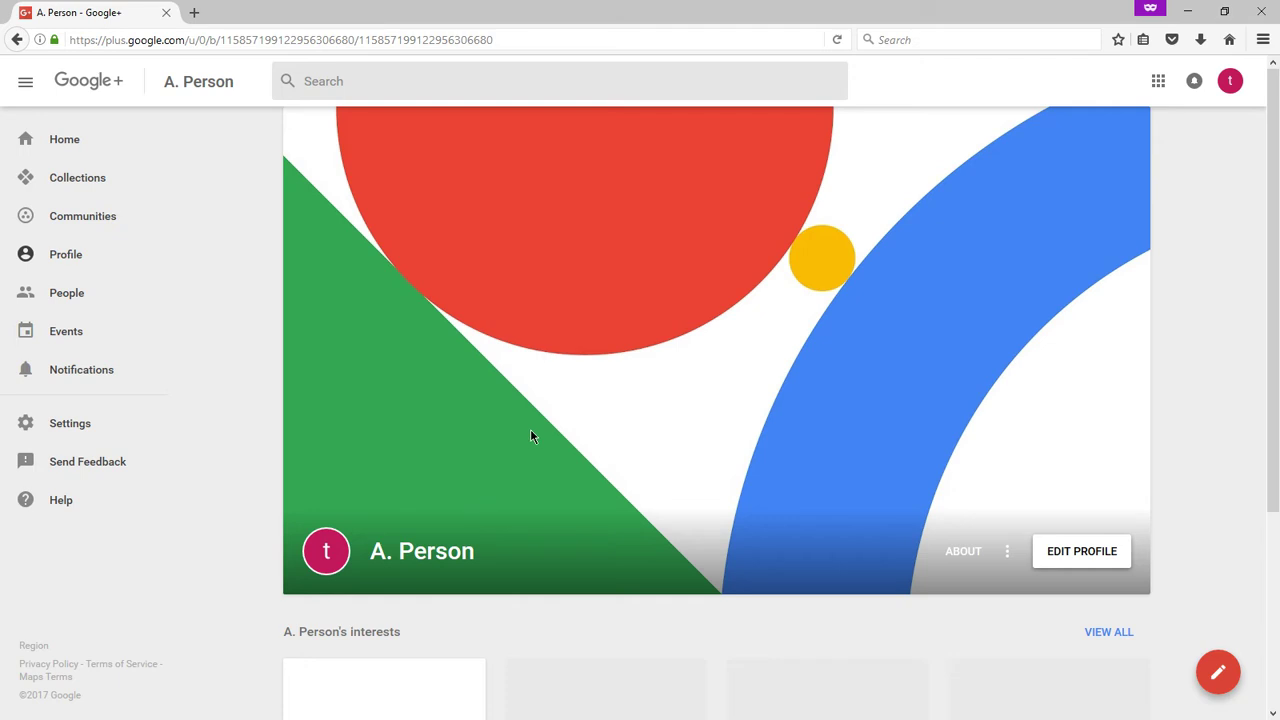
pyautogui.scroll(-3, 530, 436)
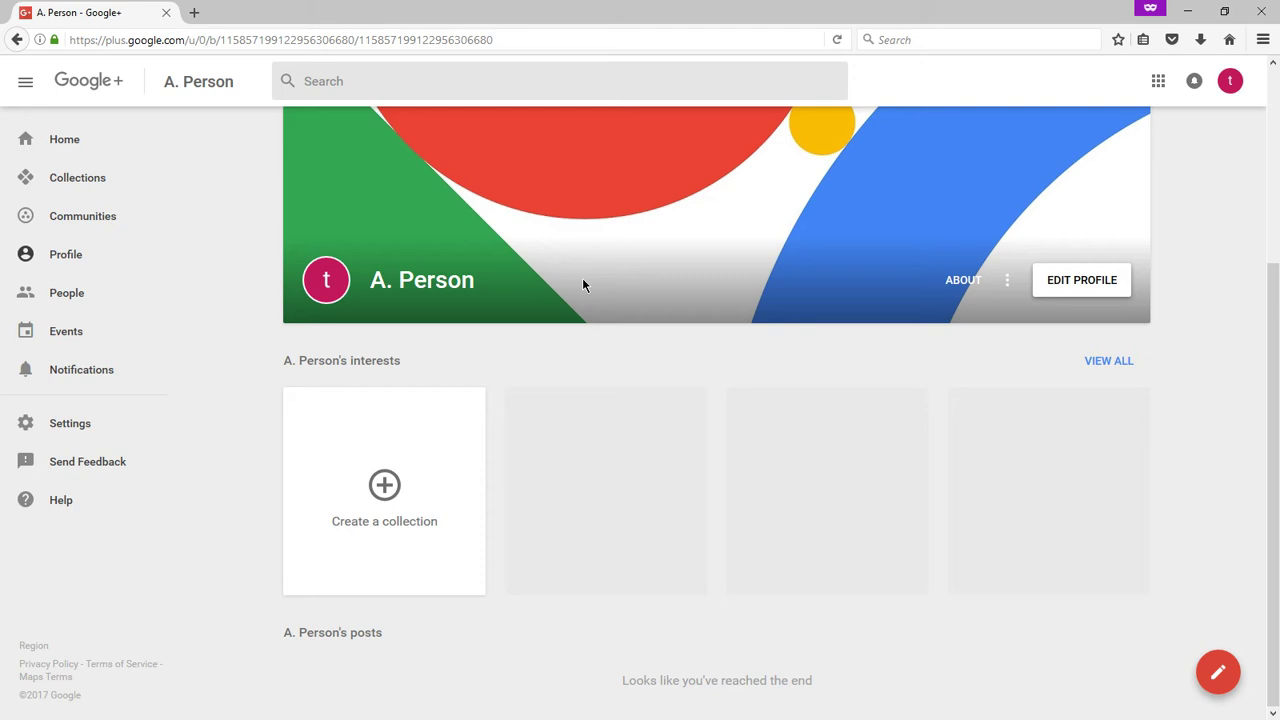
# View the profile's editing options and close them without saving
pyautogui.click(1090, 283)
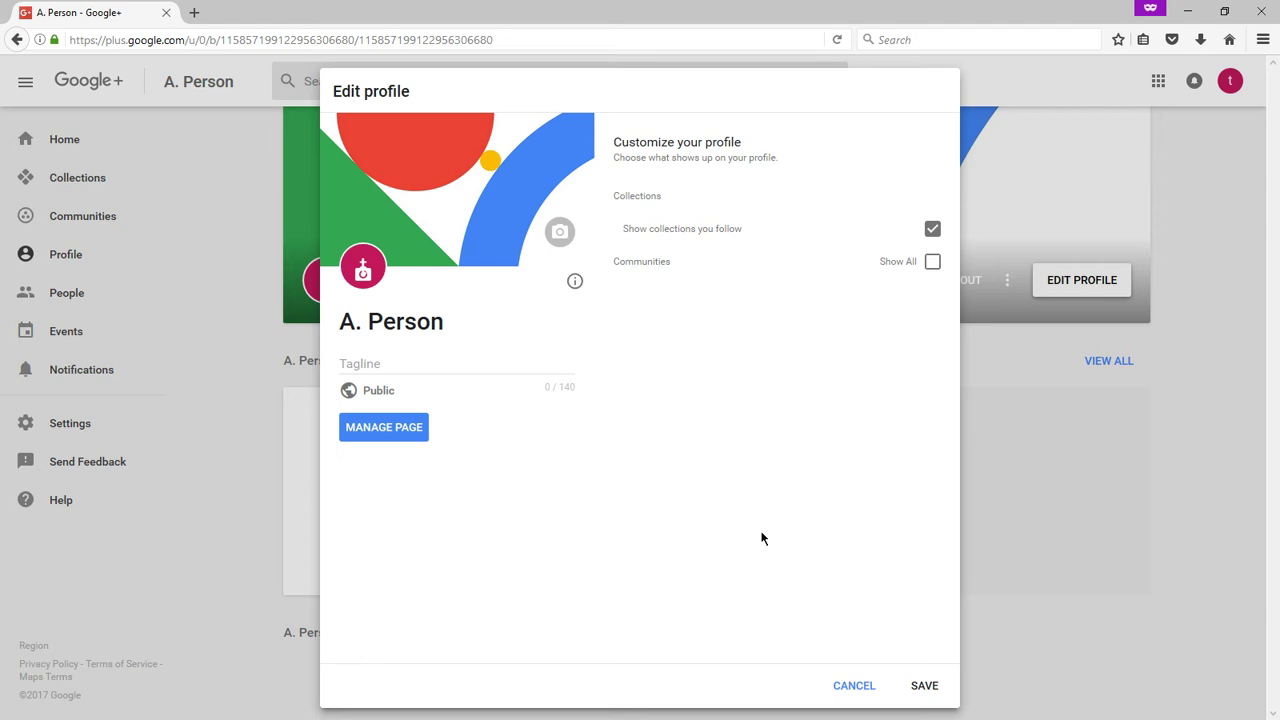
pyautogui.click(838, 685)
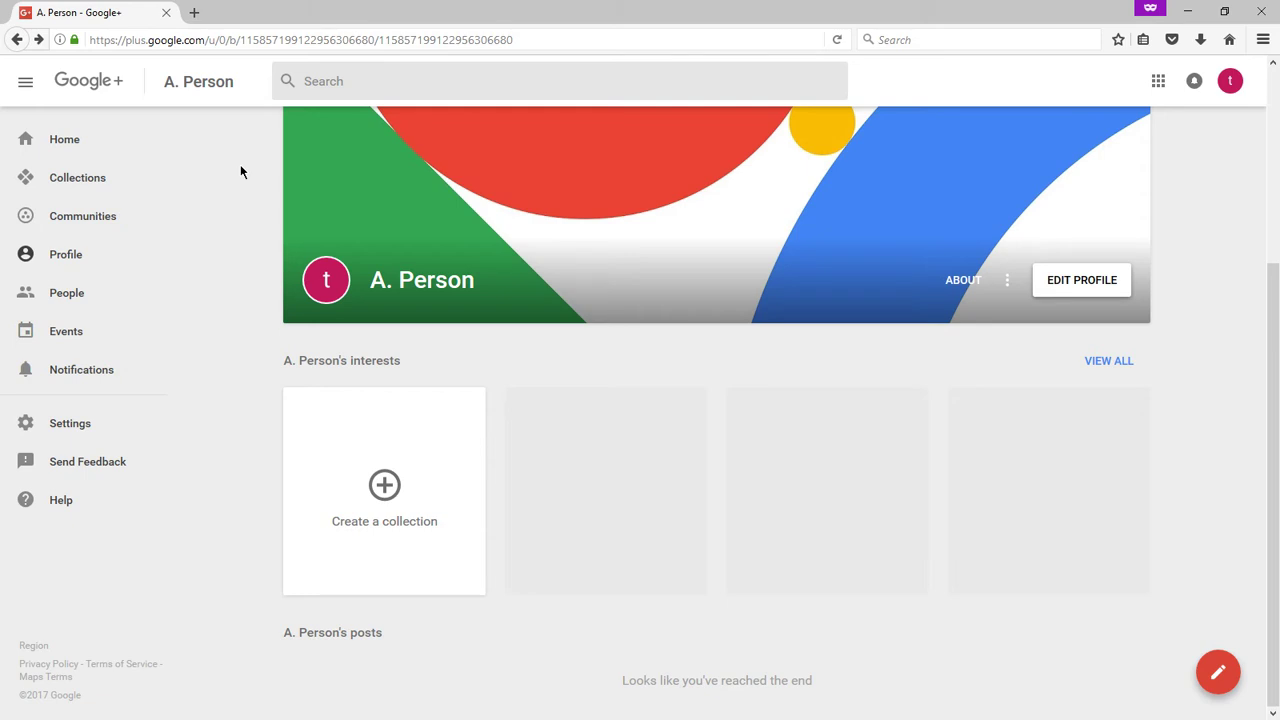
# Open the Home feed and browse through its posts
pyautogui.click(72, 143)
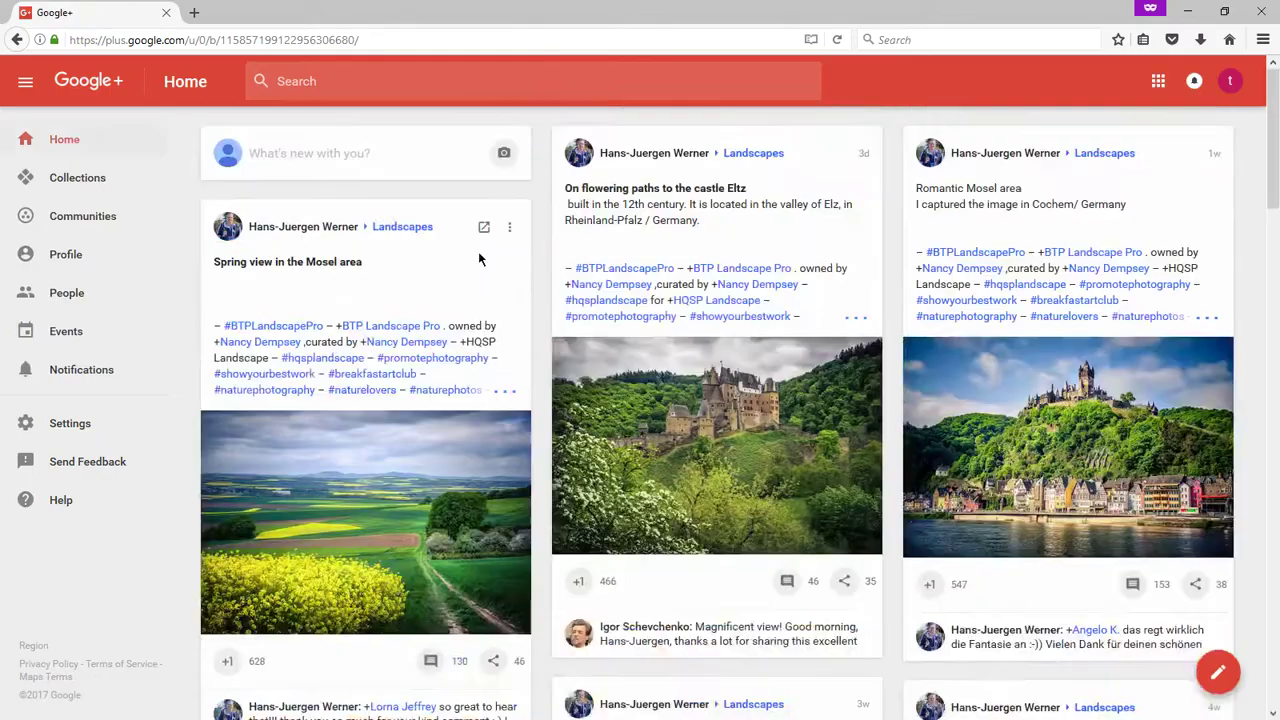
pyautogui.scroll(-10, 480, 255)
pyautogui.scroll(-12, 481, 251)
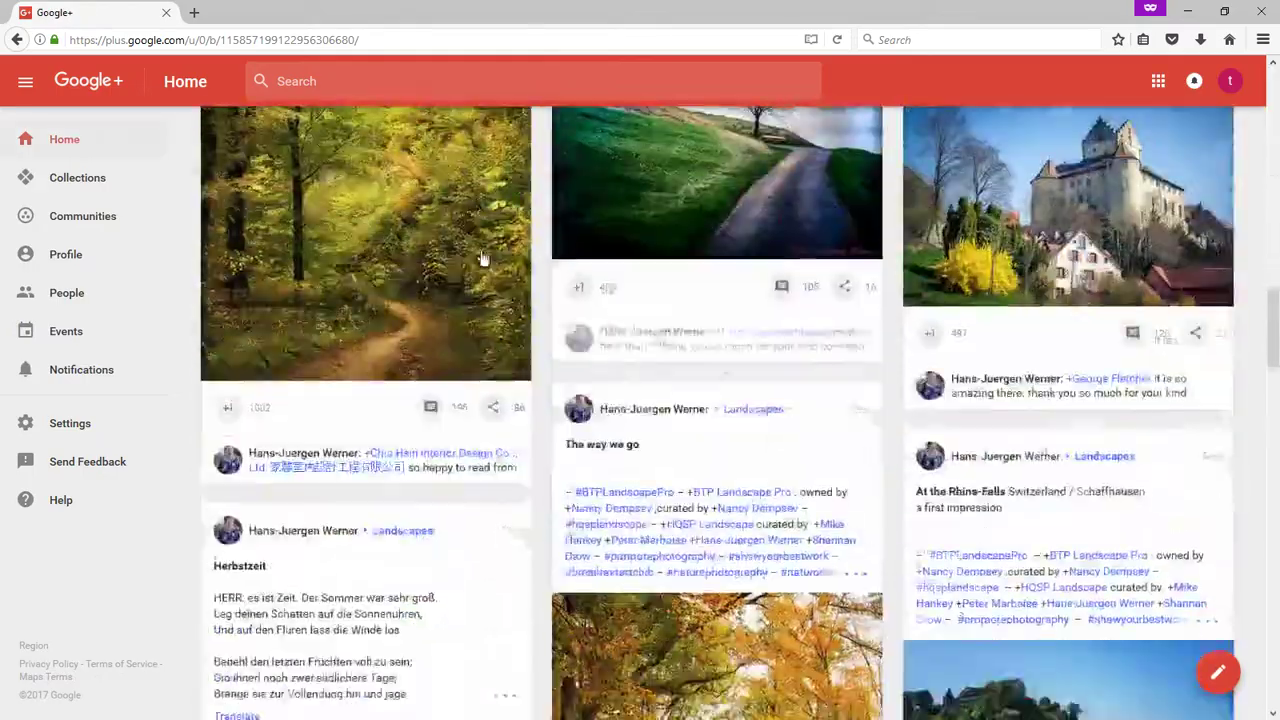
pyautogui.scroll(-12, 481, 258)
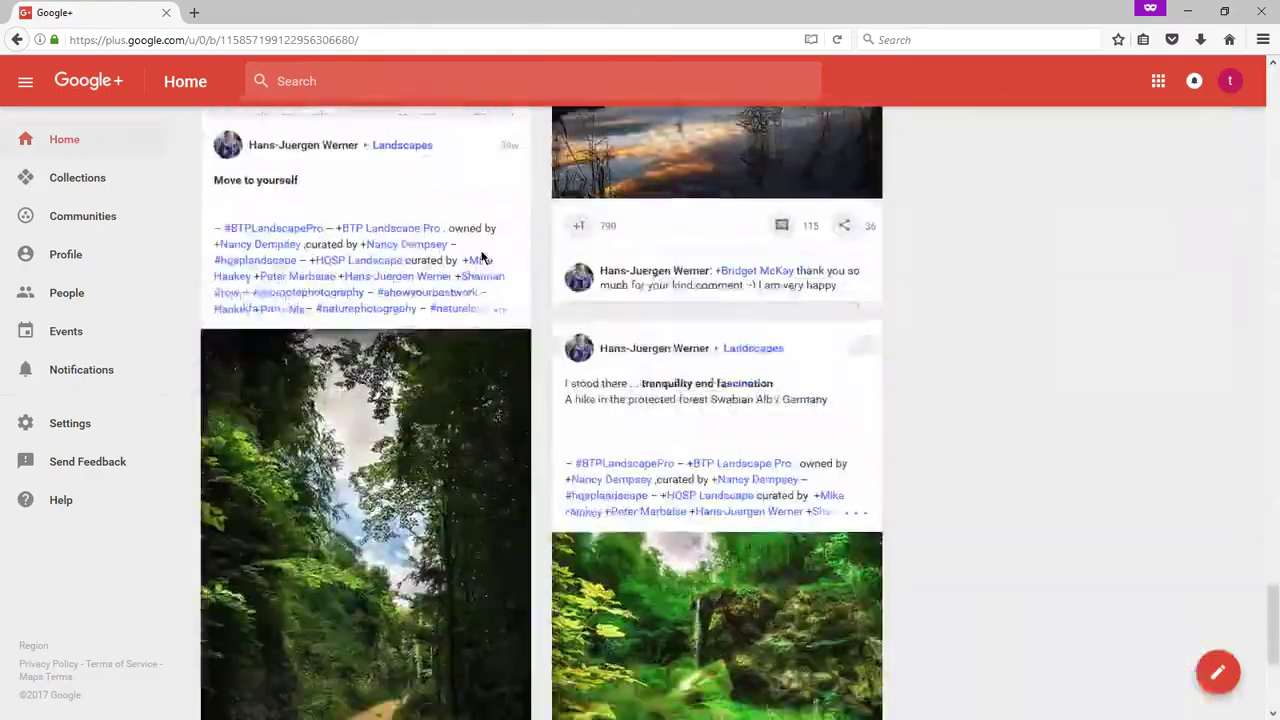
pyautogui.scroll(-3, 481, 258)
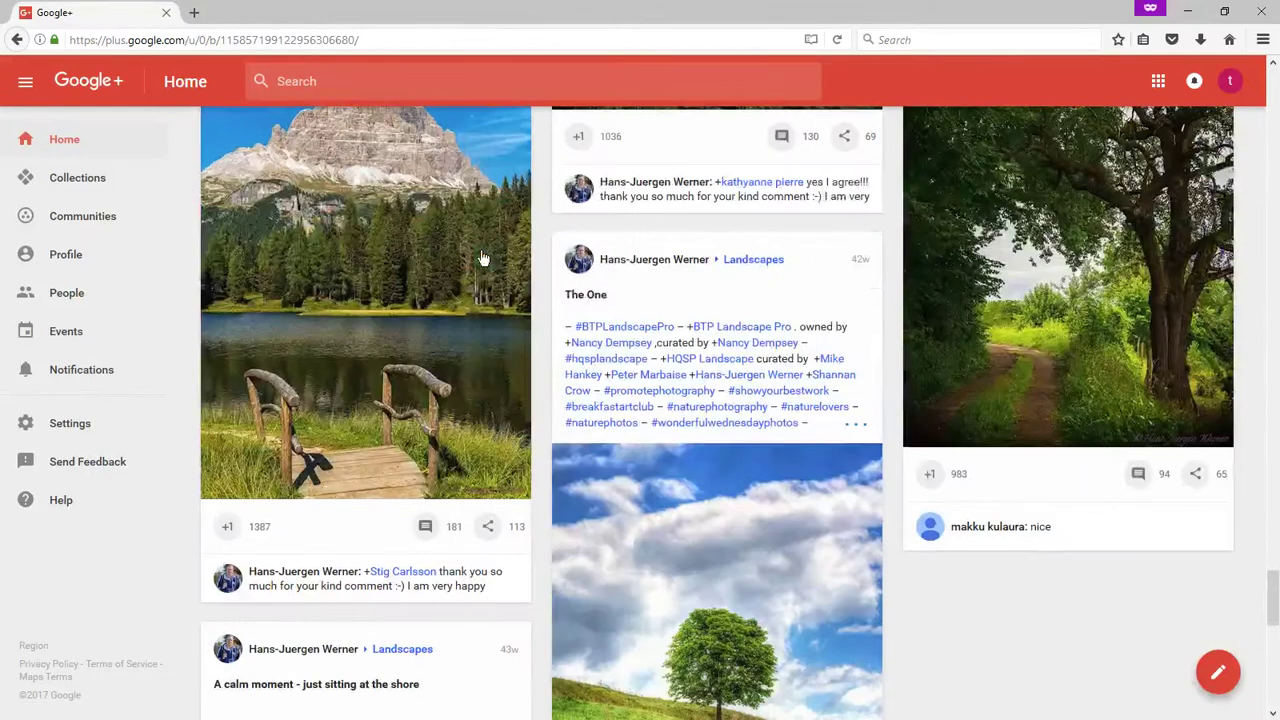
# Open the featured Collections and browse through the available topics
pyautogui.click(90, 186)
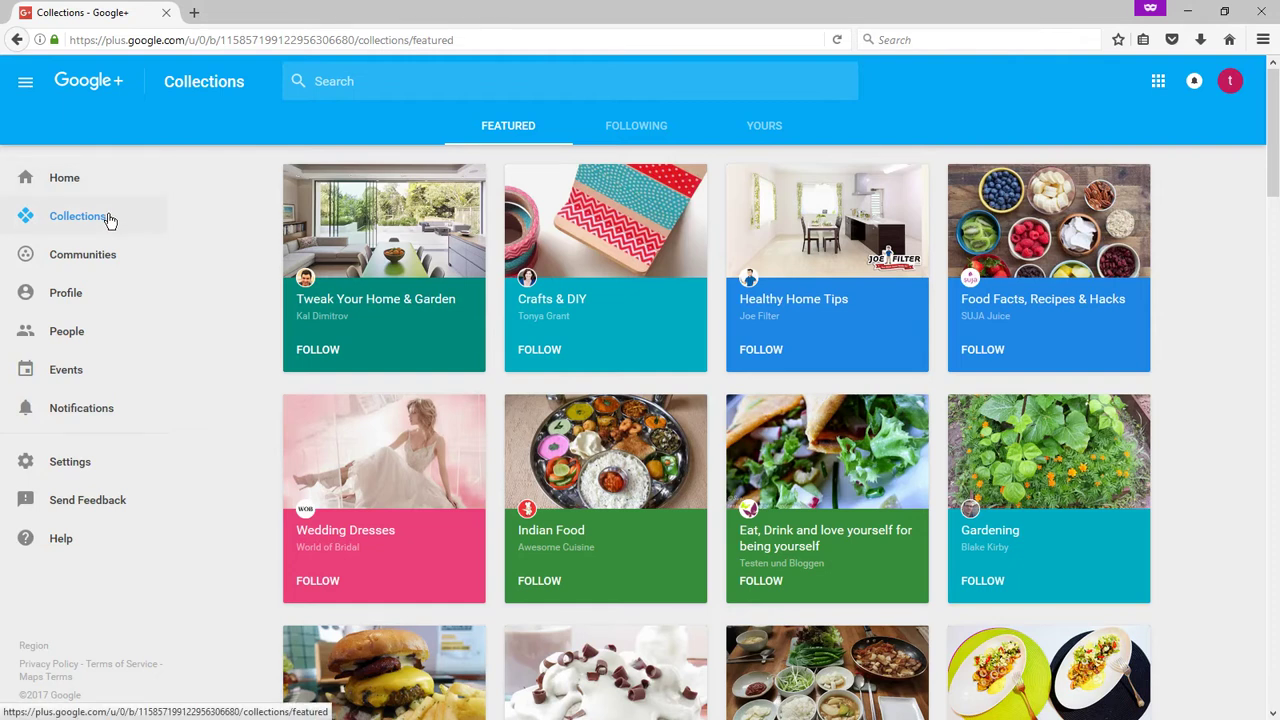
pyautogui.scroll(-5, 270, 229)
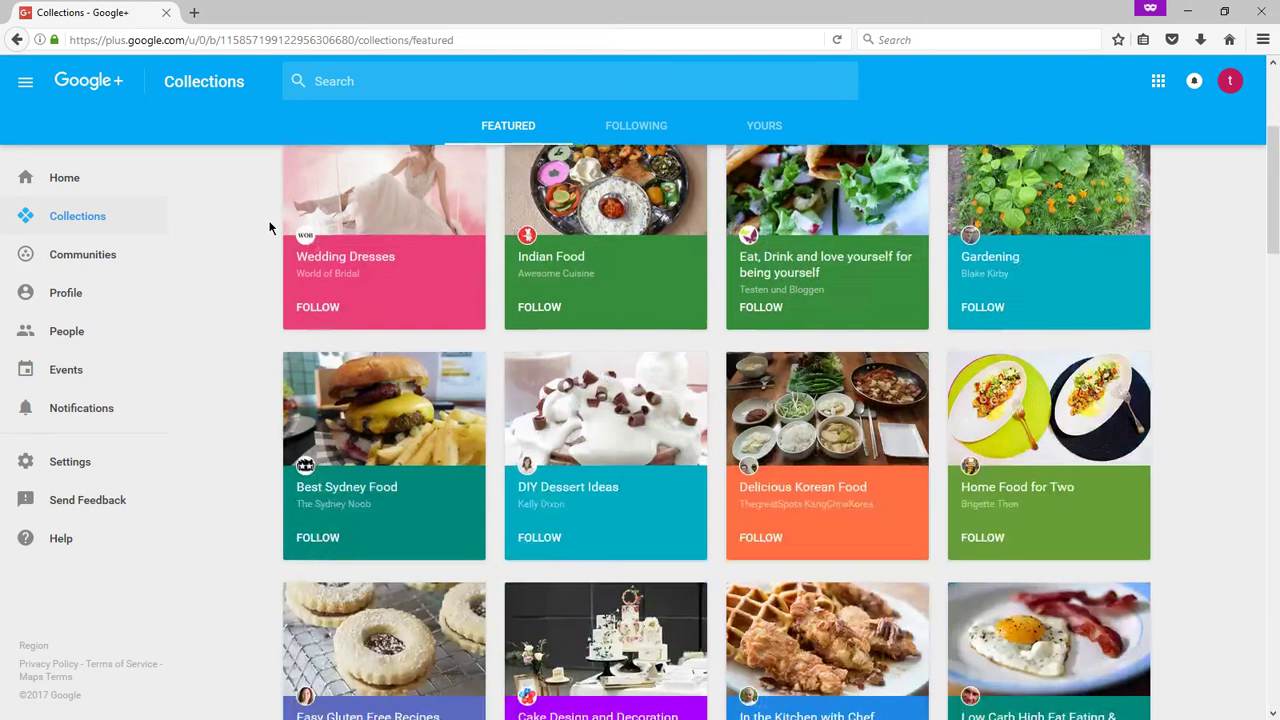
pyautogui.scroll(-3, 269, 229)
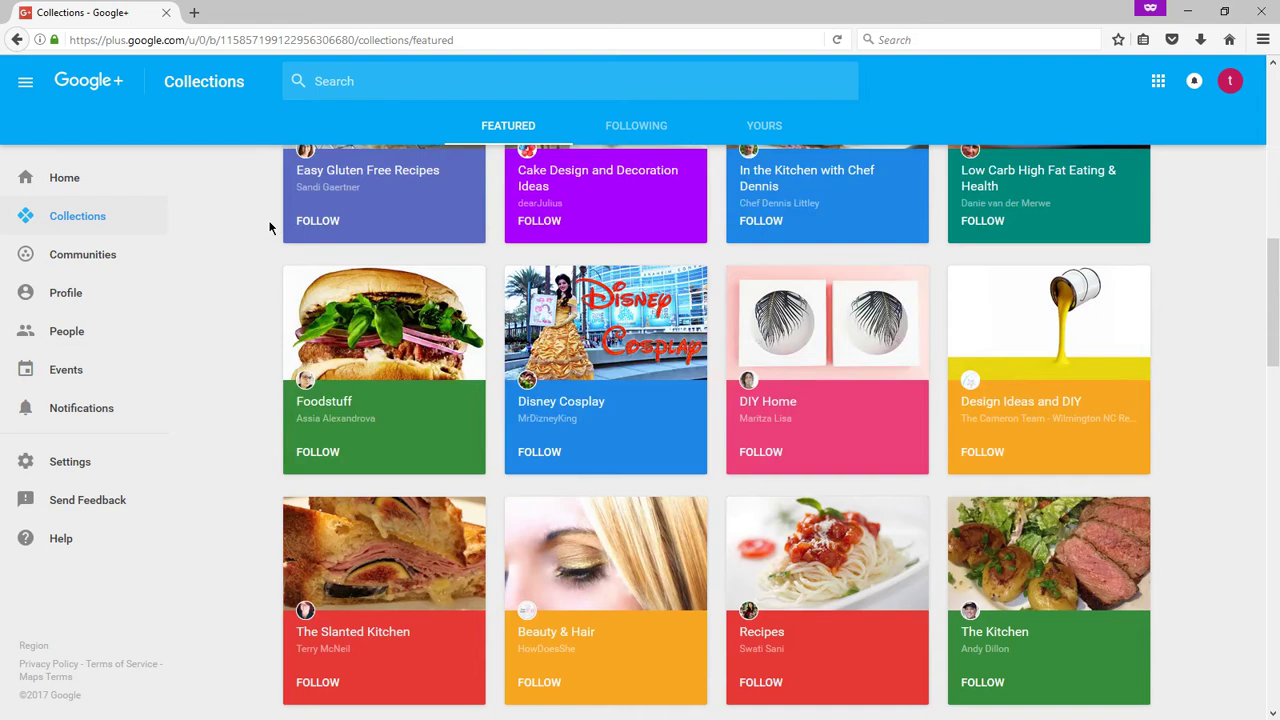
pyautogui.scroll(-10, 269, 229)
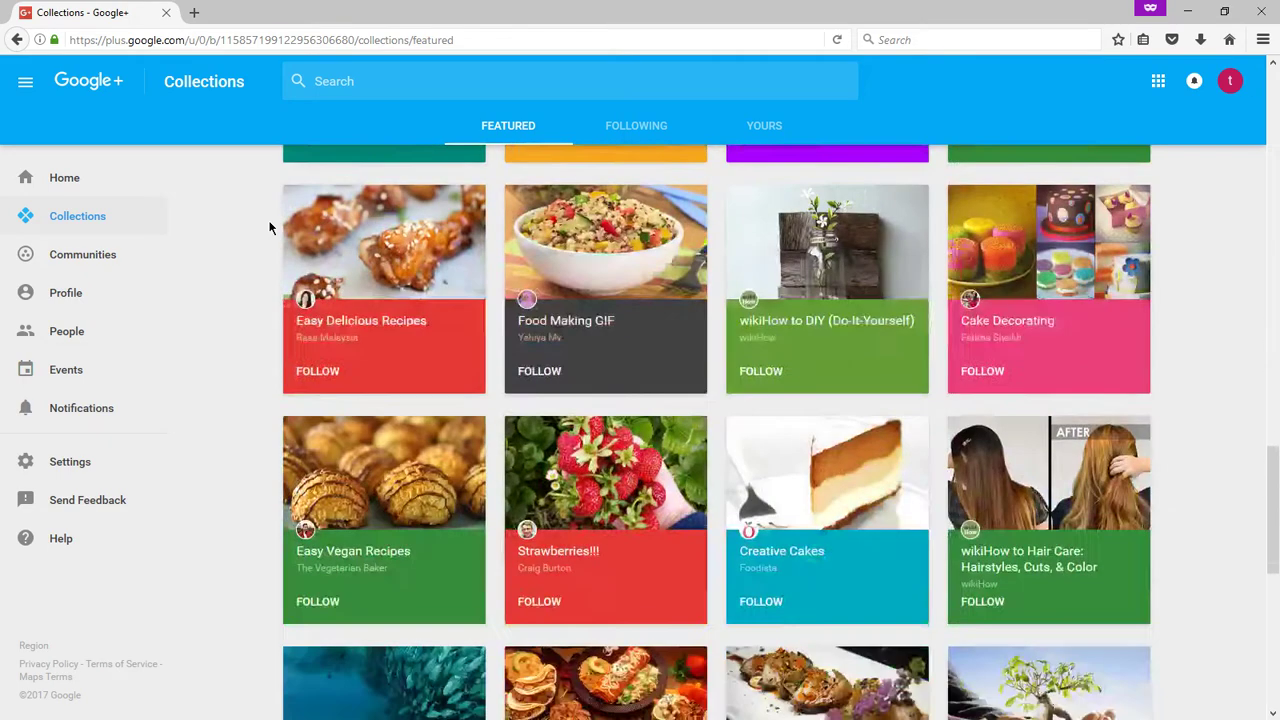
pyautogui.scroll(-12, 269, 228)
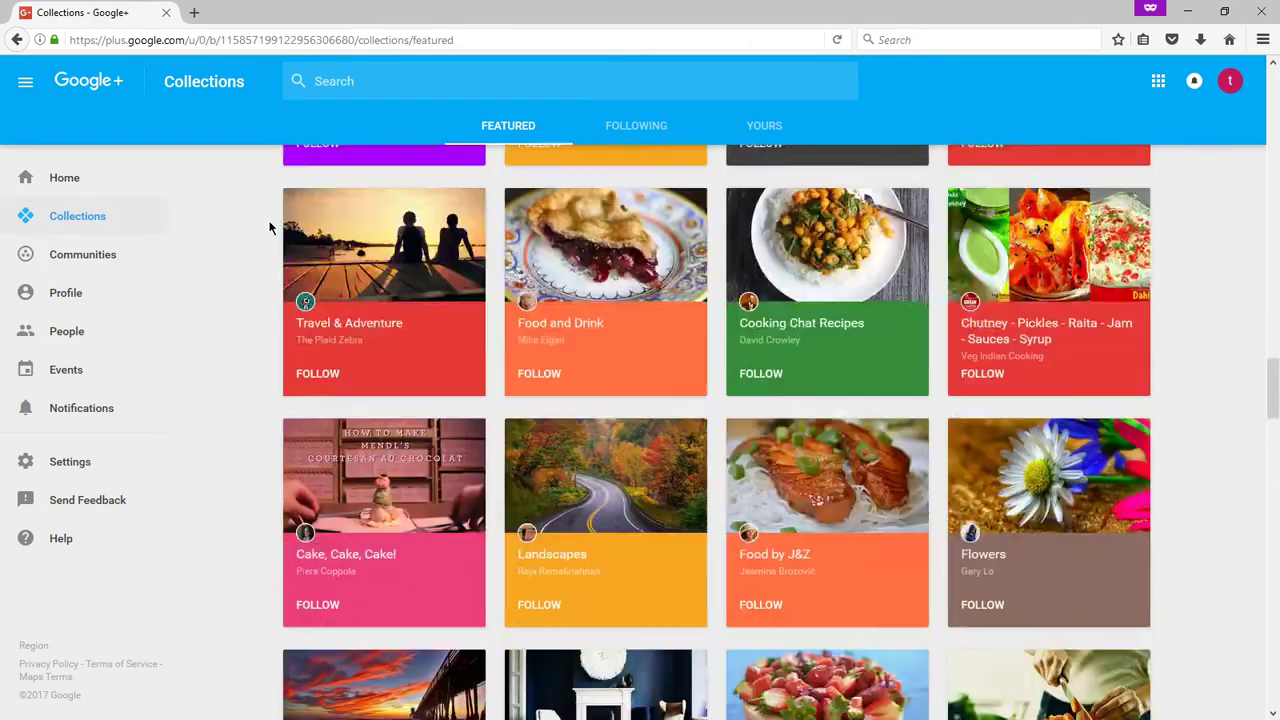
pyautogui.scroll(-1, 269, 228)
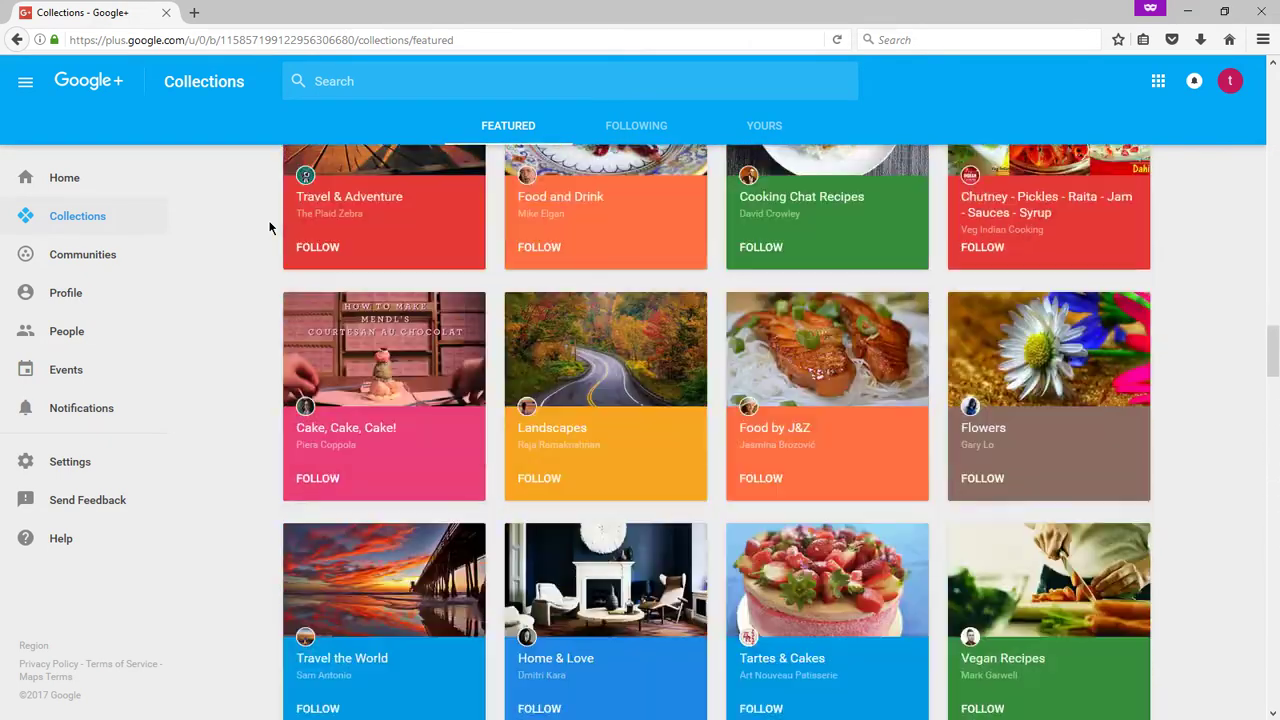
# Open the recommended Communities and browse through the suggested groups
pyautogui.click(102, 257)
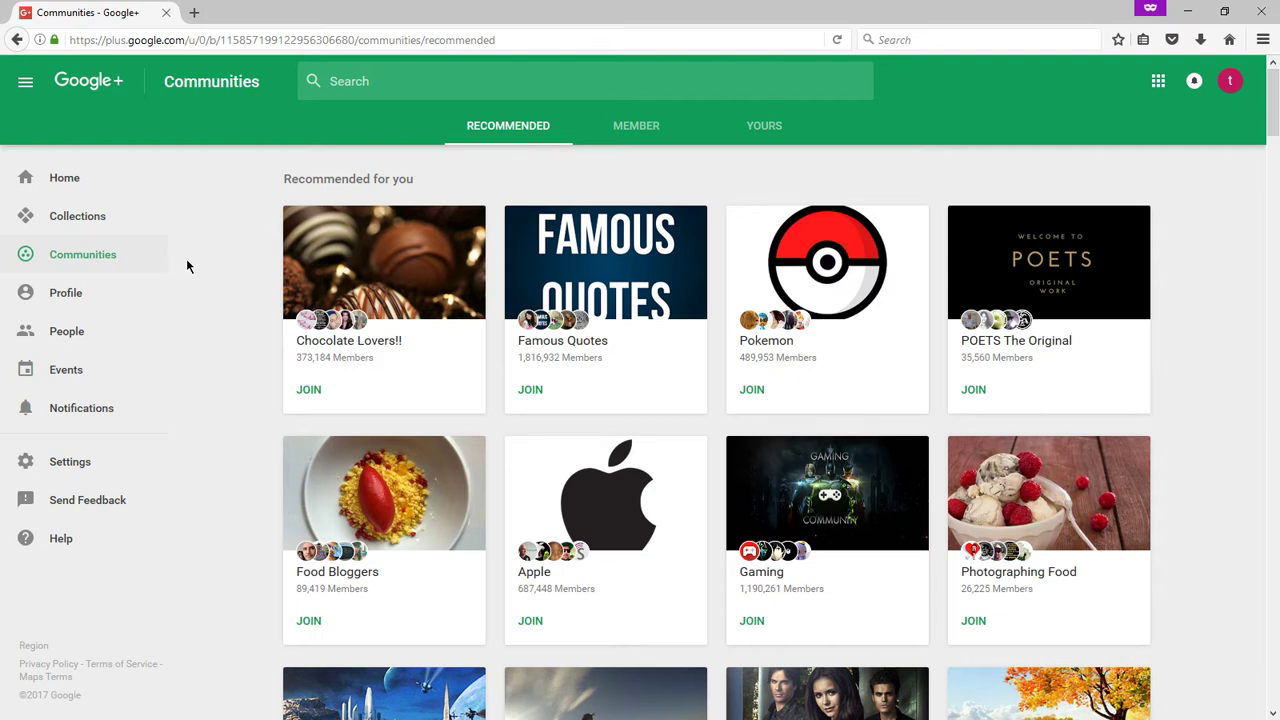
pyautogui.scroll(-5, 213, 264)
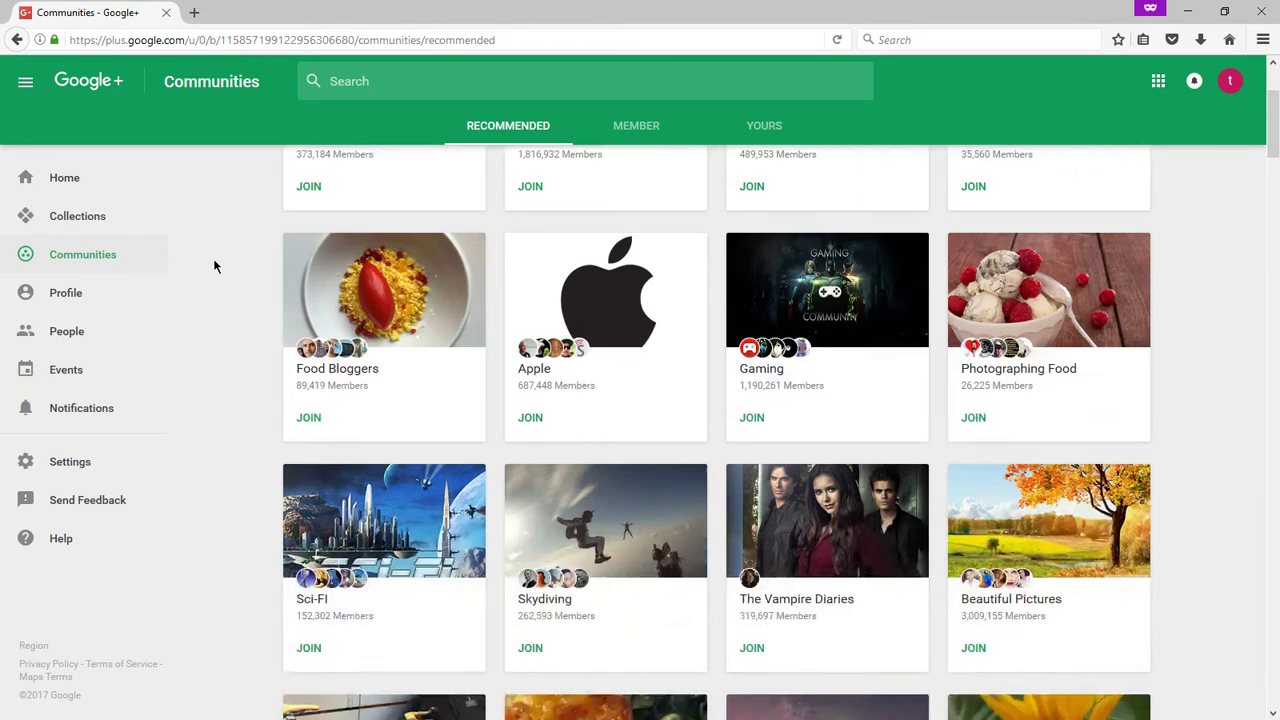
pyautogui.scroll(-8, 213, 264)
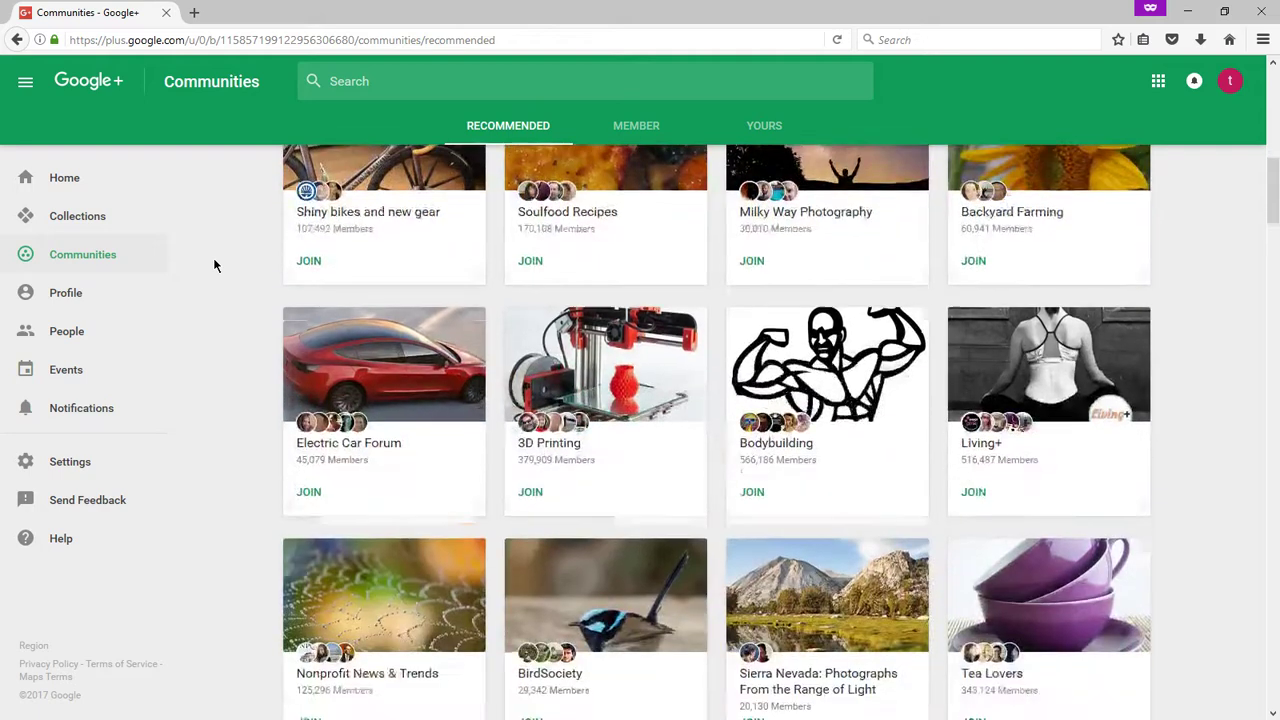
pyautogui.scroll(-6, 213, 264)
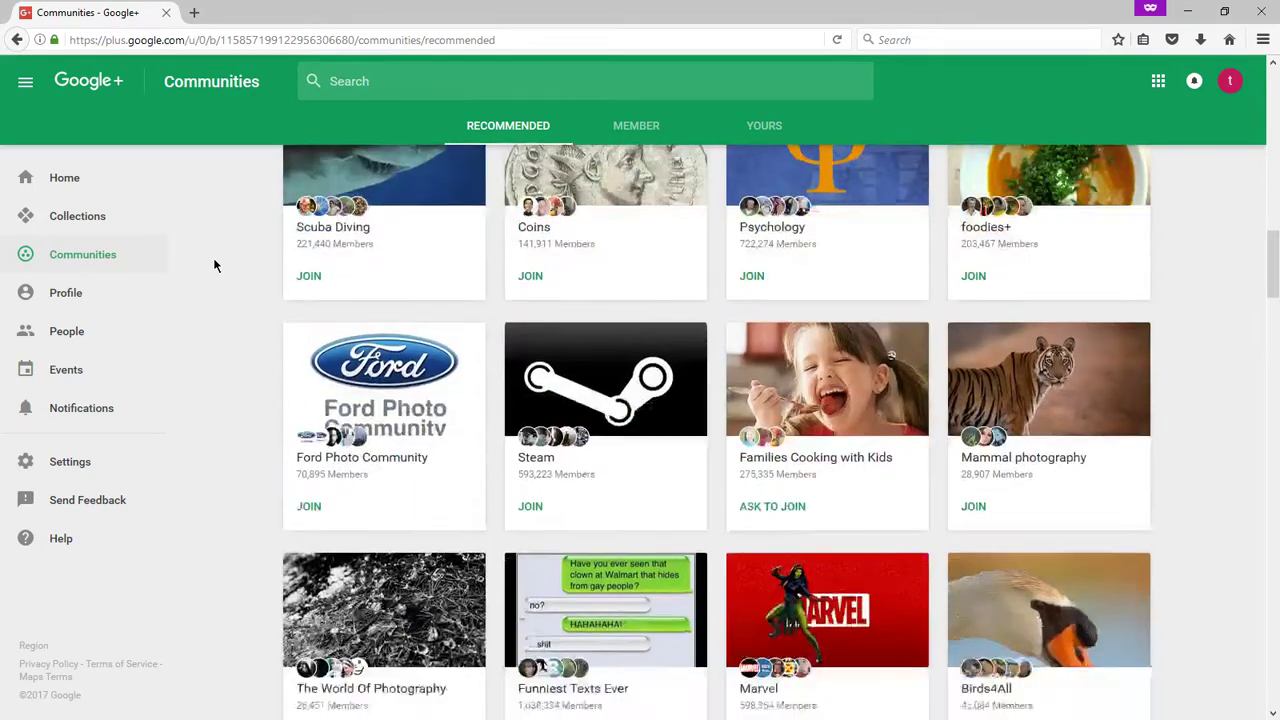
pyautogui.scroll(-5, 213, 264)
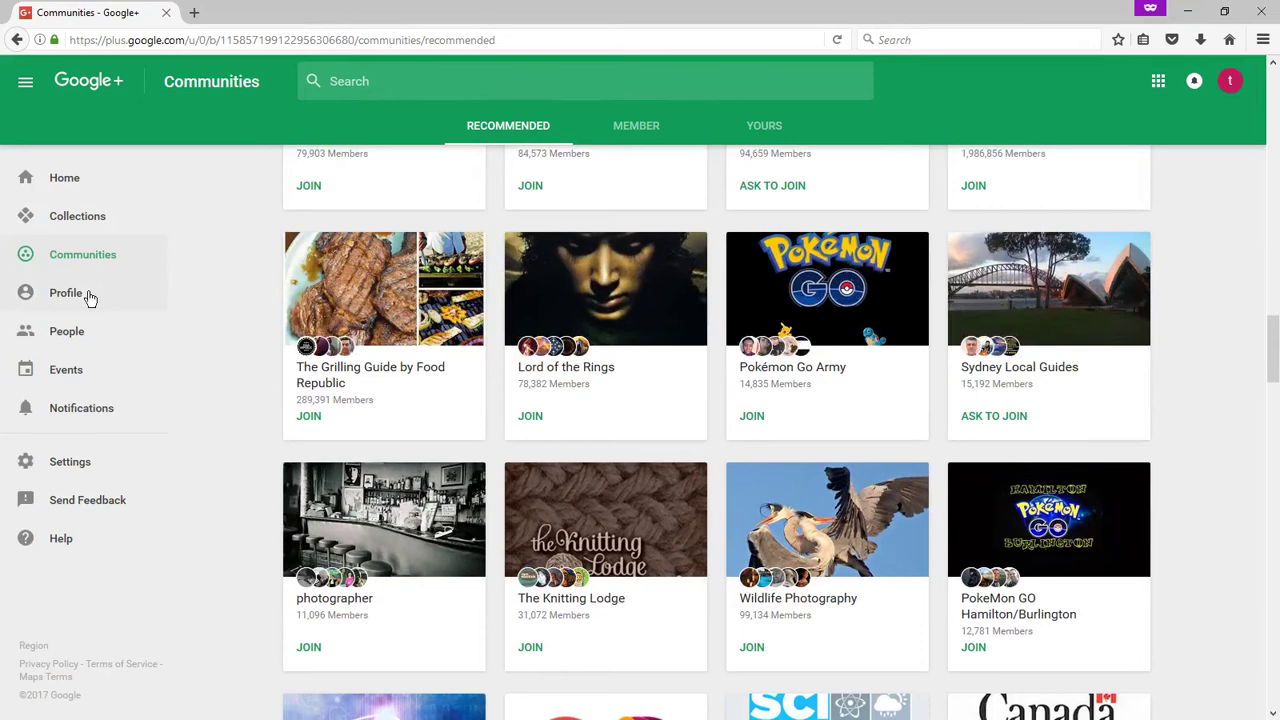
# View the account's Profile page and the Find People suggestions
pyautogui.click(88, 296)
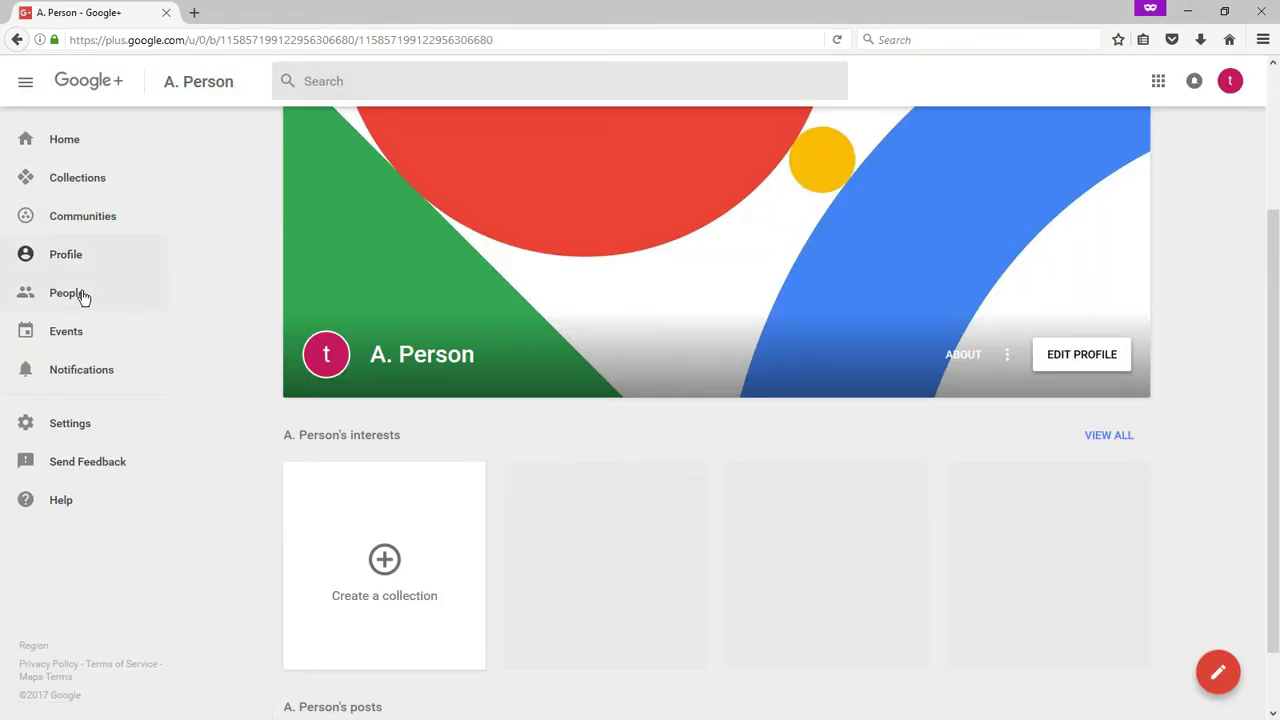
pyautogui.click(84, 296)
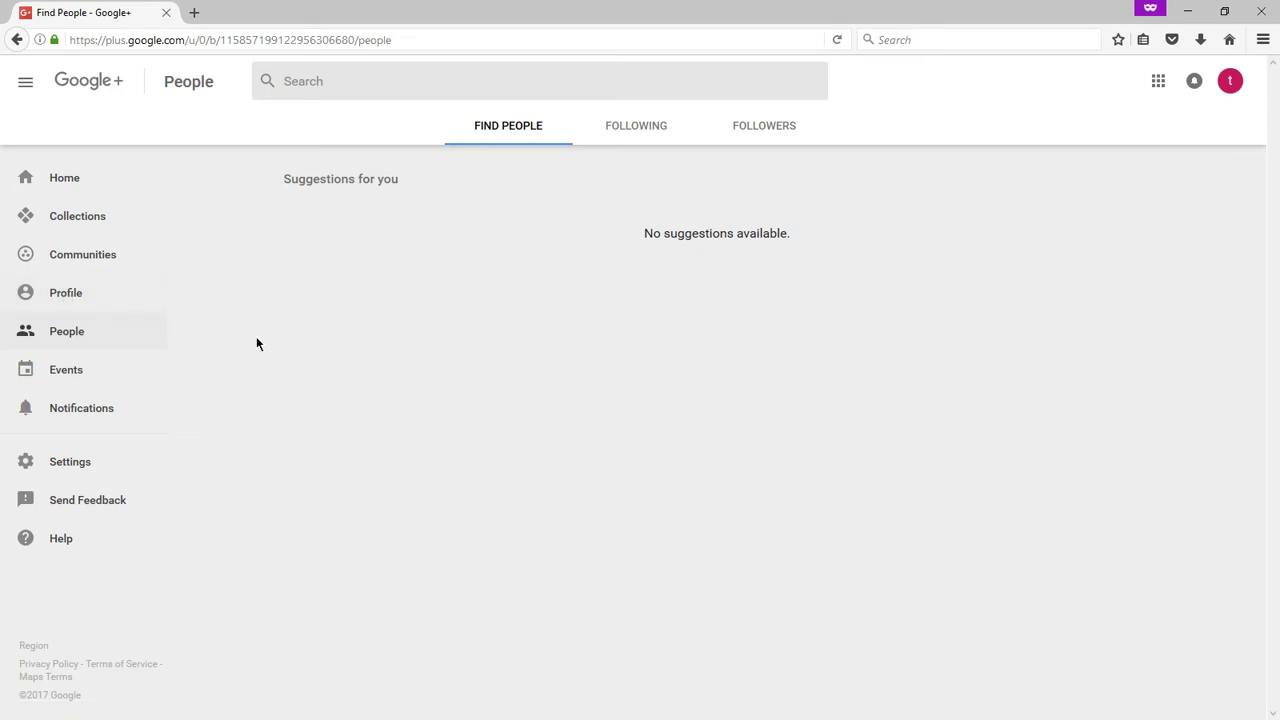
# Check the account's Events page and its list of all notifications
pyautogui.click(65, 370)
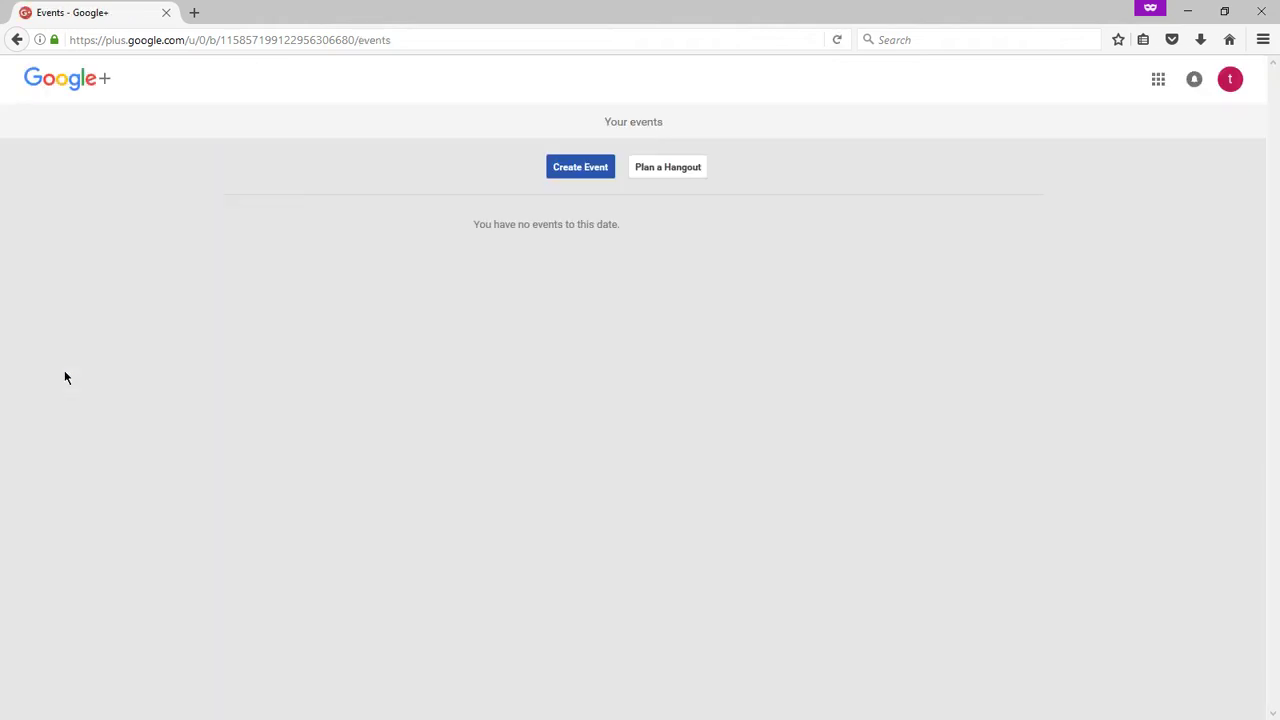
pyautogui.hotkey('alt', 'Left')
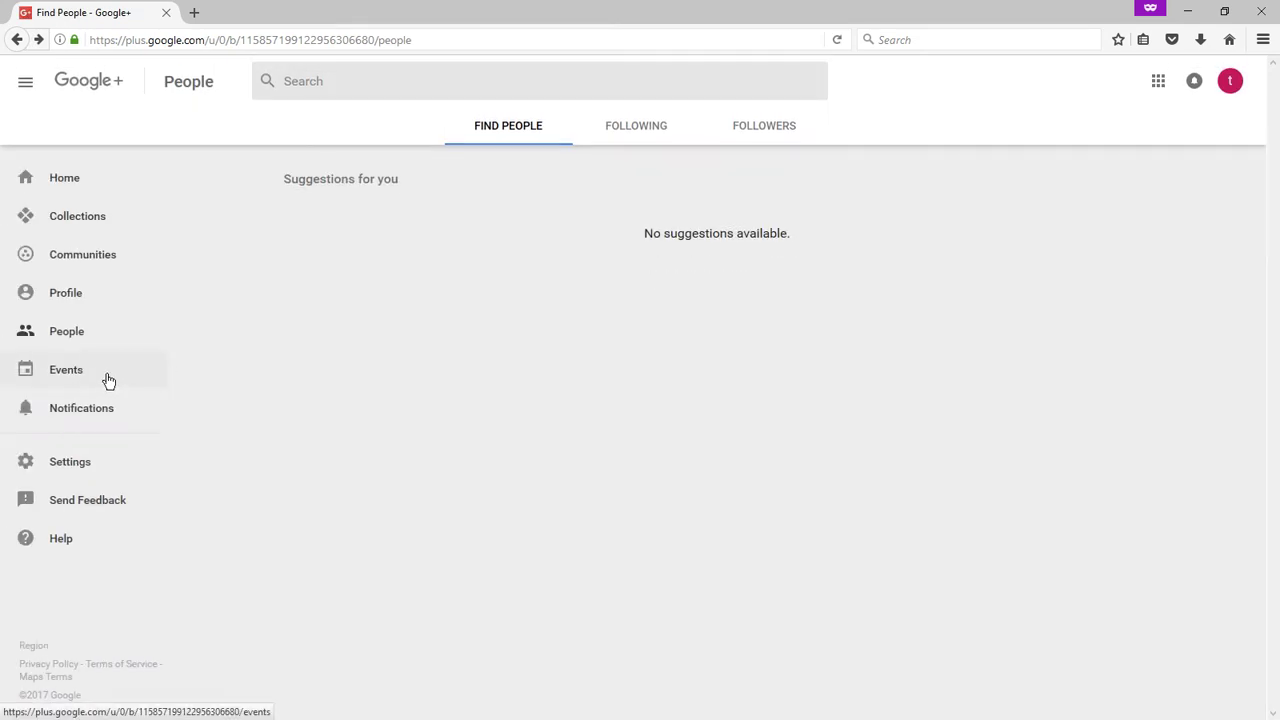
pyautogui.click(108, 381)
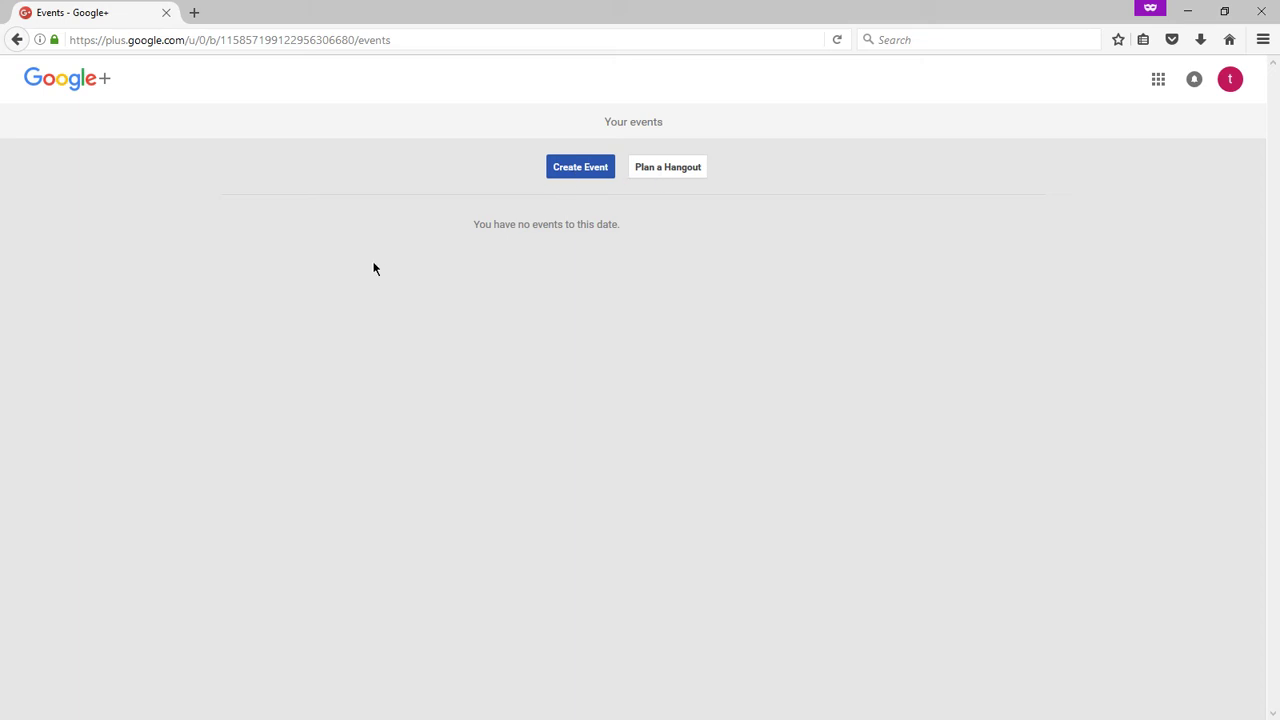
pyautogui.hotkey('alt', 'Left')
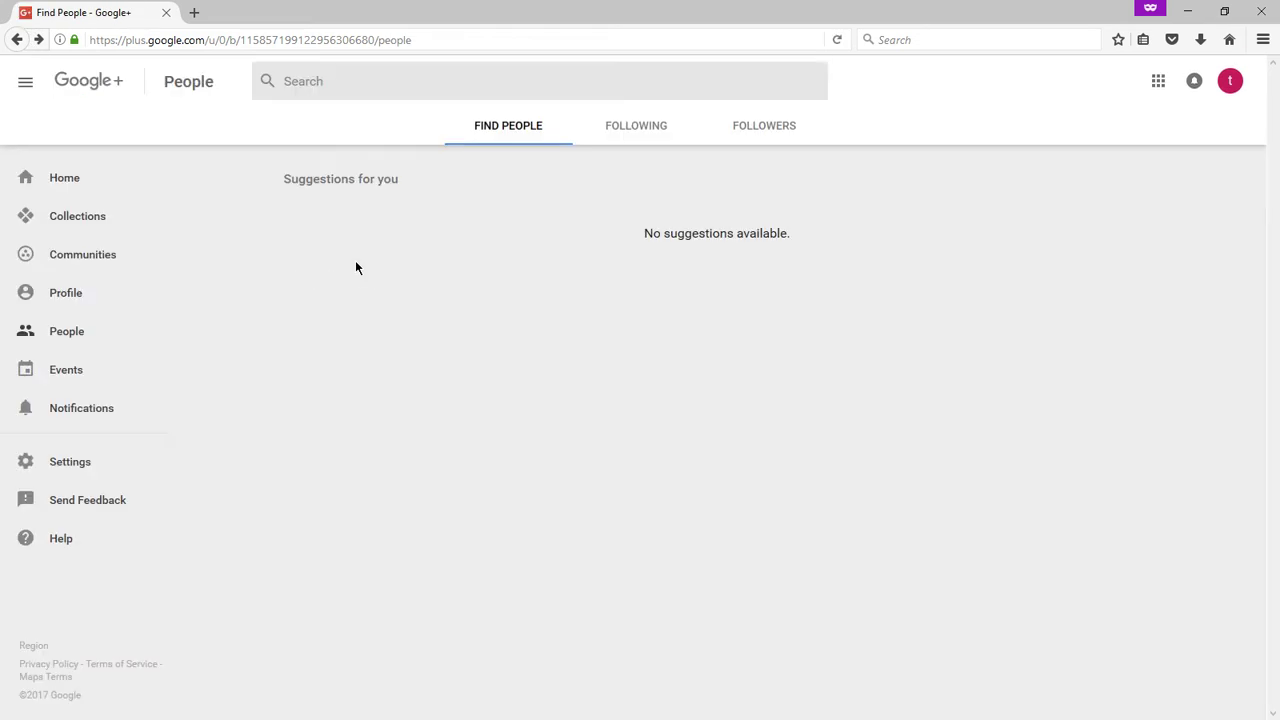
pyautogui.click(95, 408)
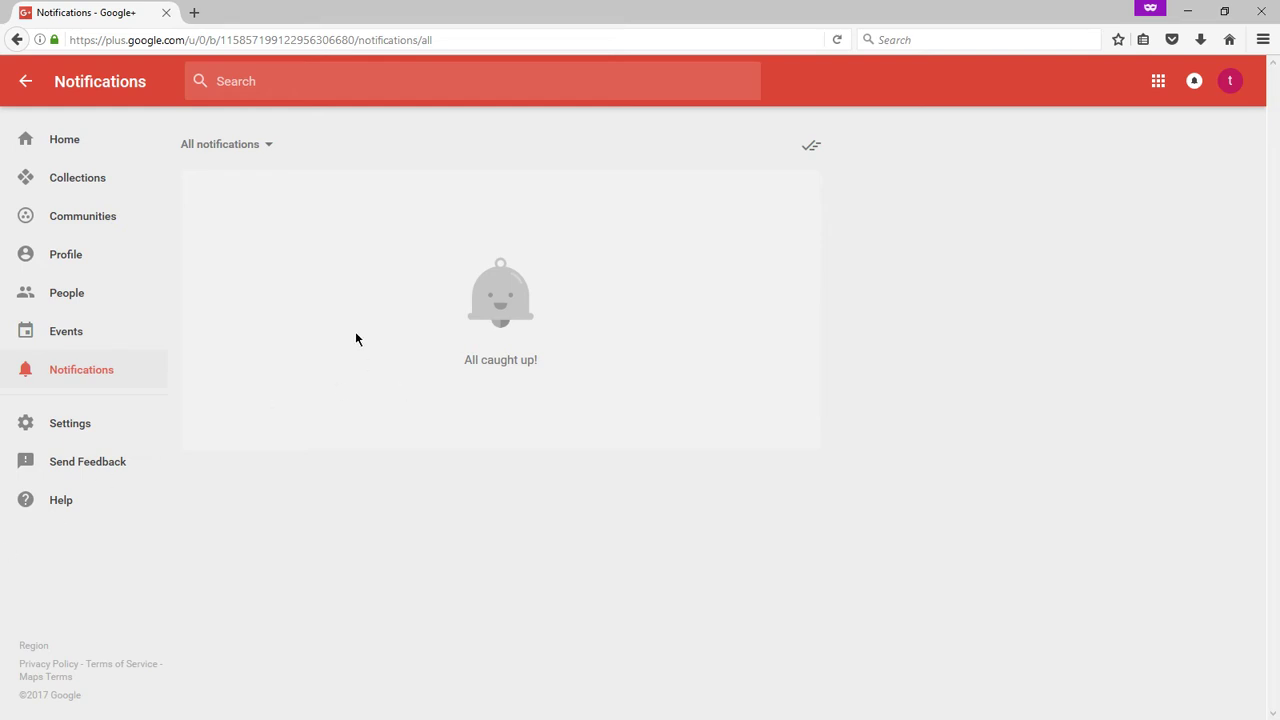
# Open the "Fun for Kids" collection by HowDoesShe from the featured Collections
pyautogui.click(88, 190)
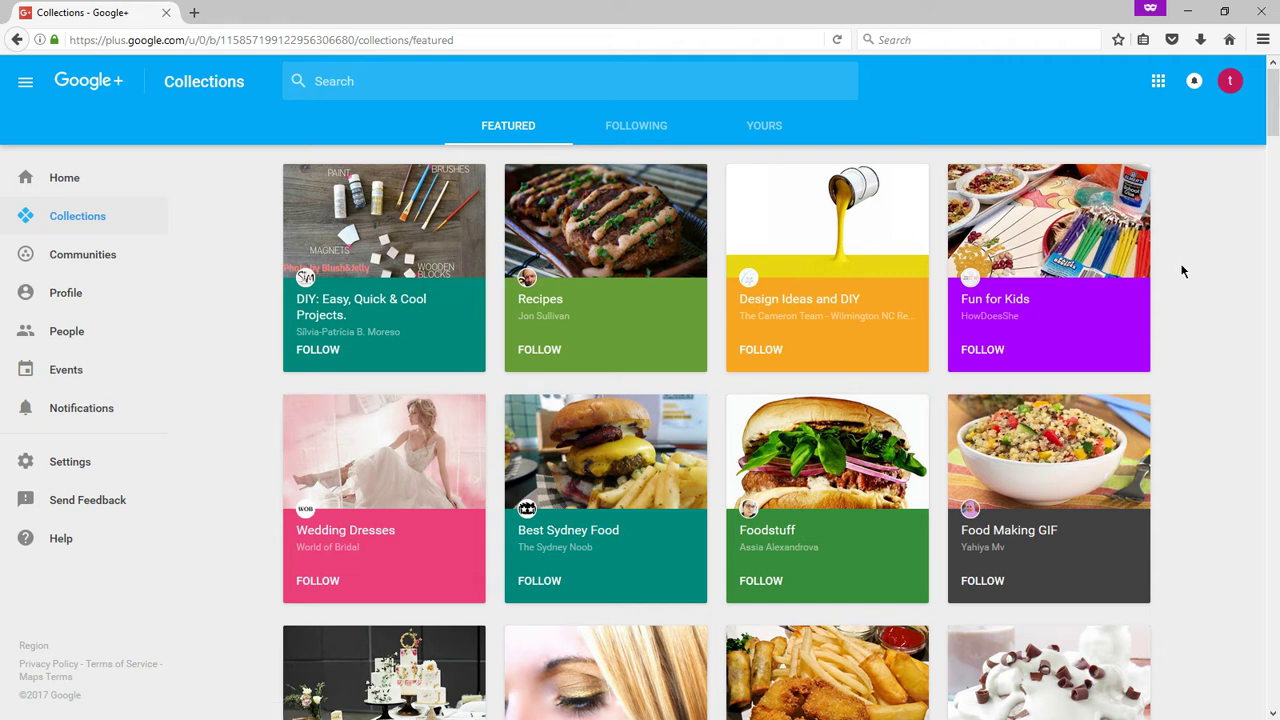
pyautogui.scroll(-4, 1181, 271)
pyautogui.scroll(4, 1181, 271)
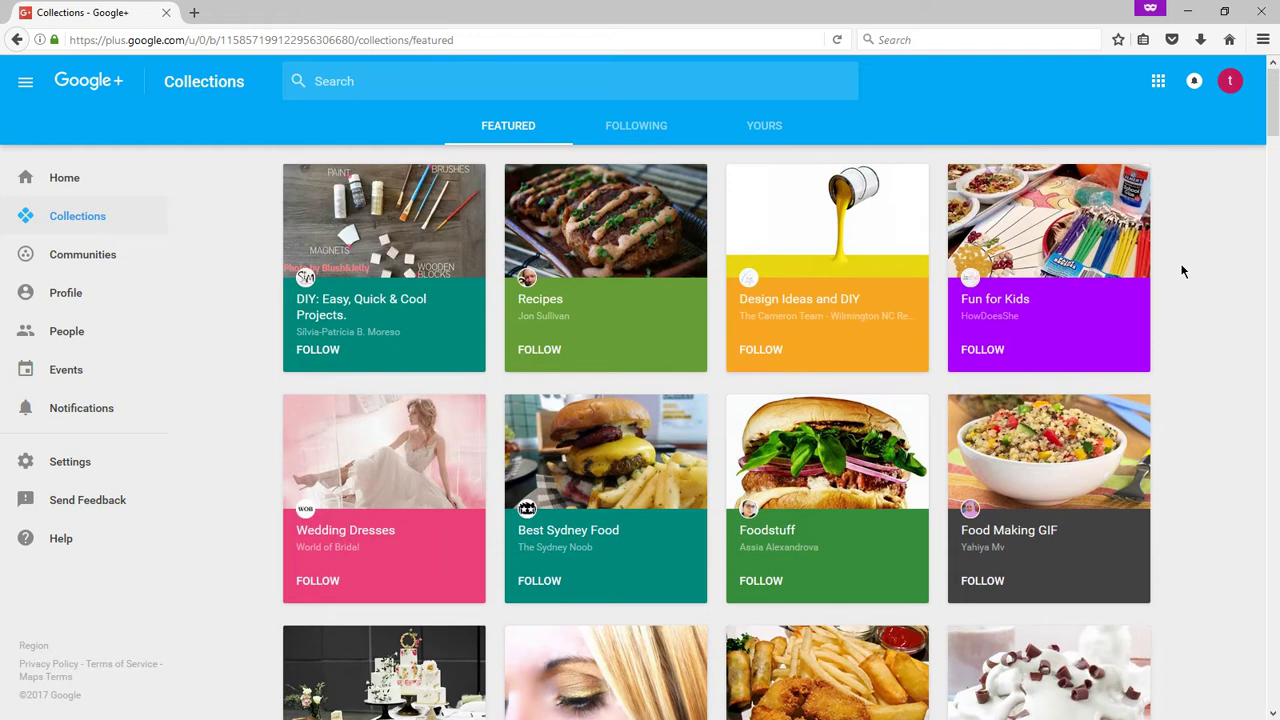
pyautogui.click(1041, 235)
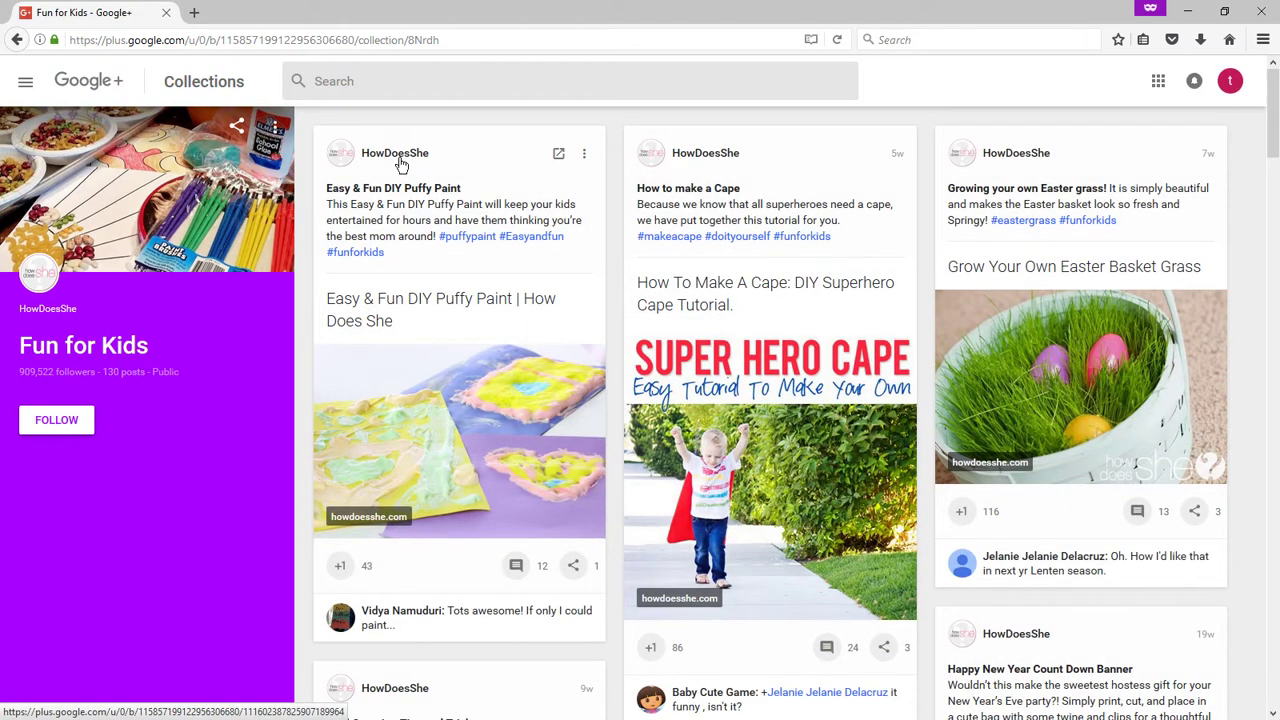
# Browse through the HowDoesShe posts in the "Fun for Kids" collection
pyautogui.moveTo(400, 163)
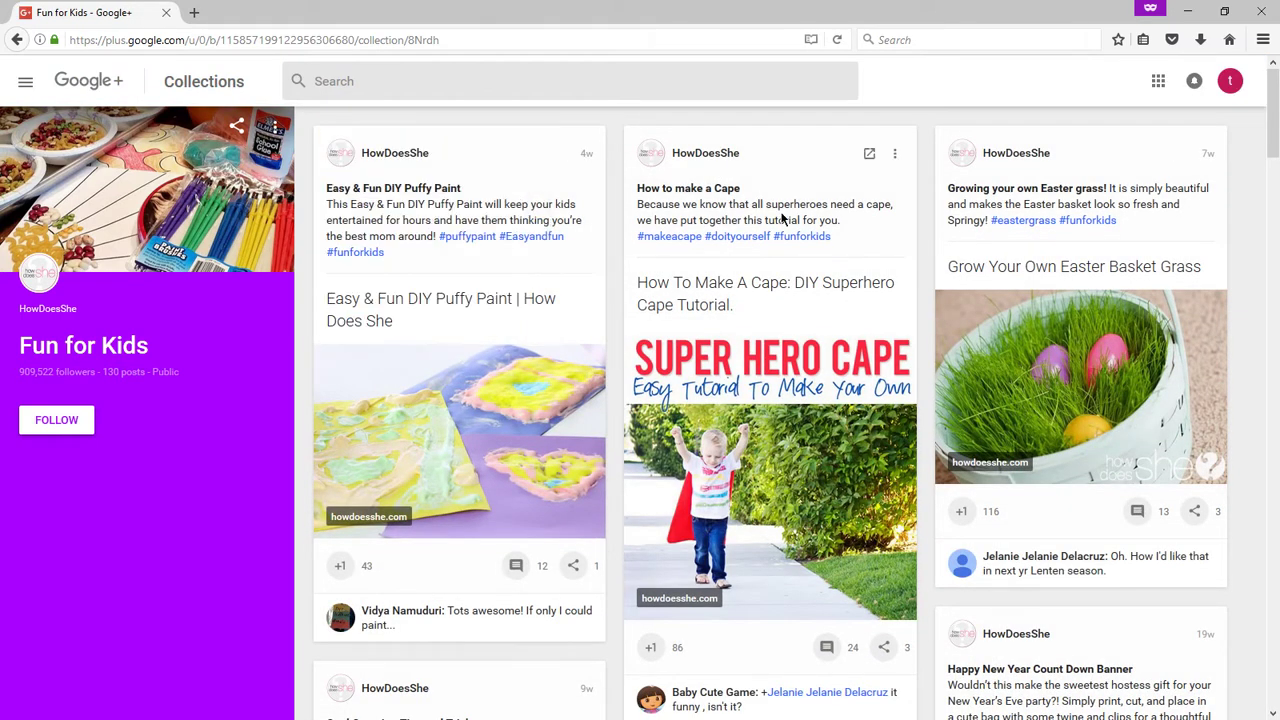
pyautogui.scroll(-5, 895, 285)
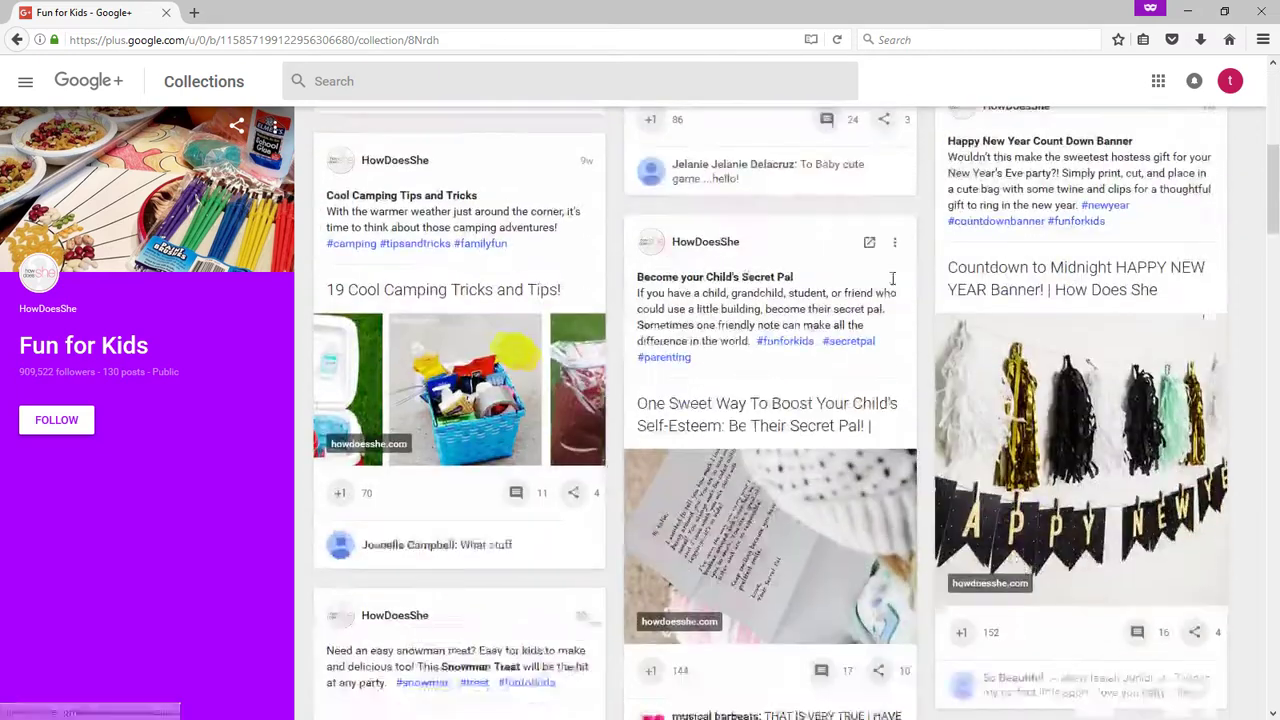
pyautogui.scroll(-4, 894, 282)
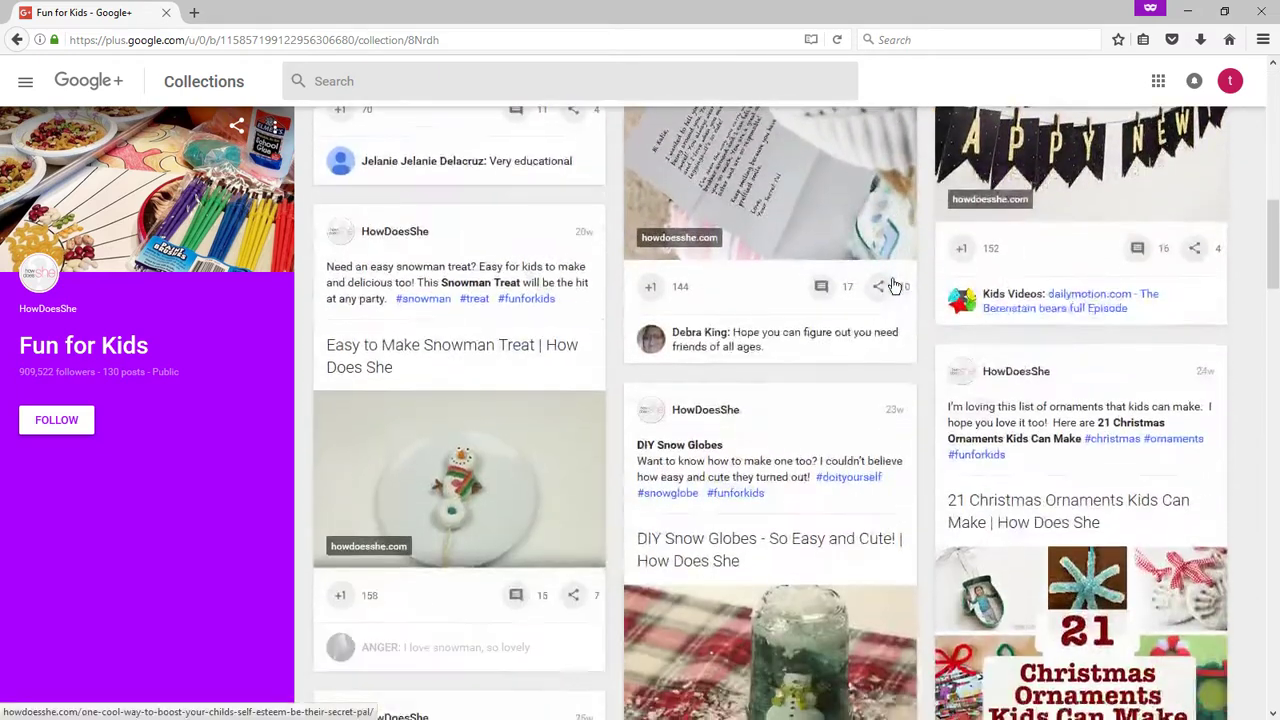
pyautogui.scroll(-9, 894, 283)
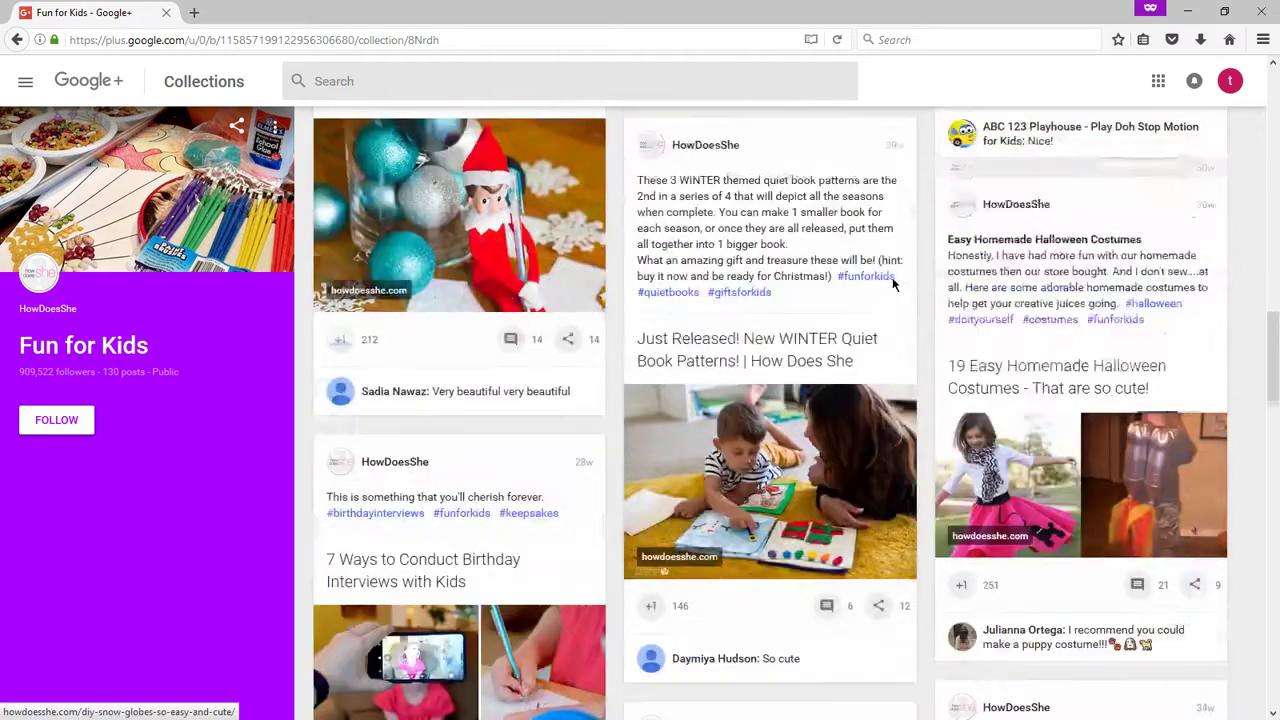
pyautogui.scroll(-6, 892, 277)
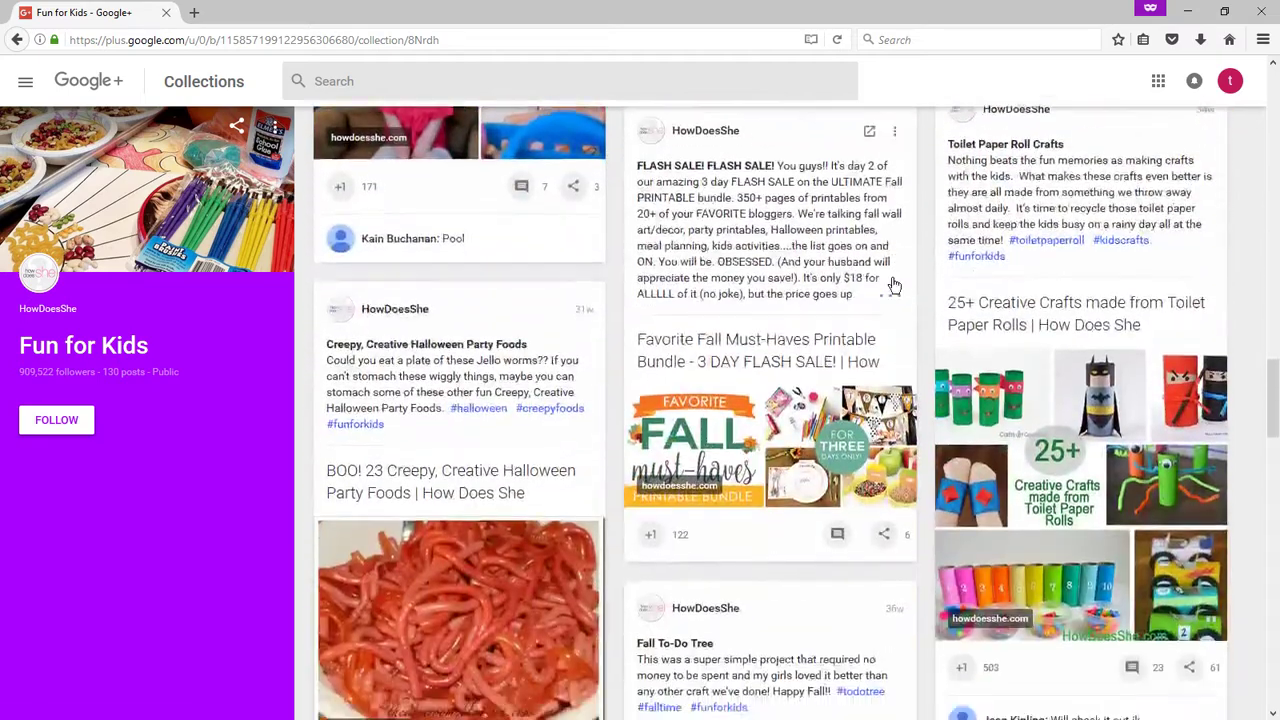
pyautogui.scroll(-8, 892, 277)
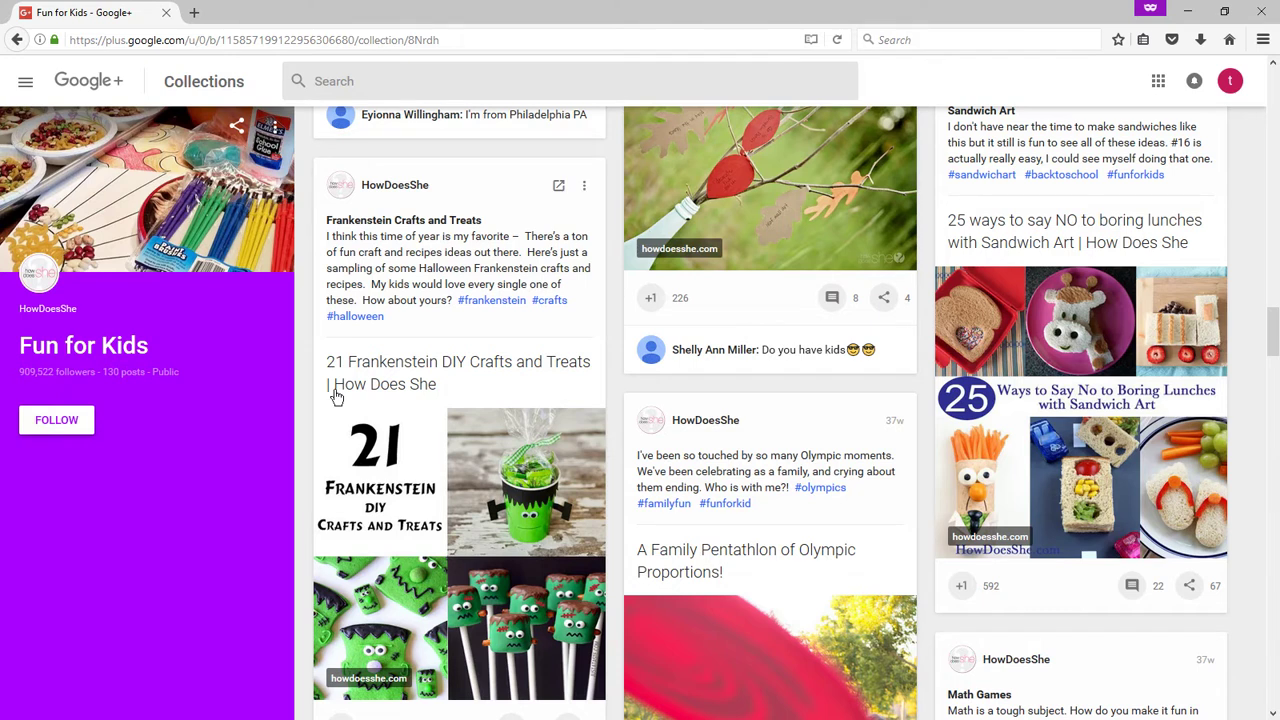
pyautogui.scroll(-4, 336, 397)
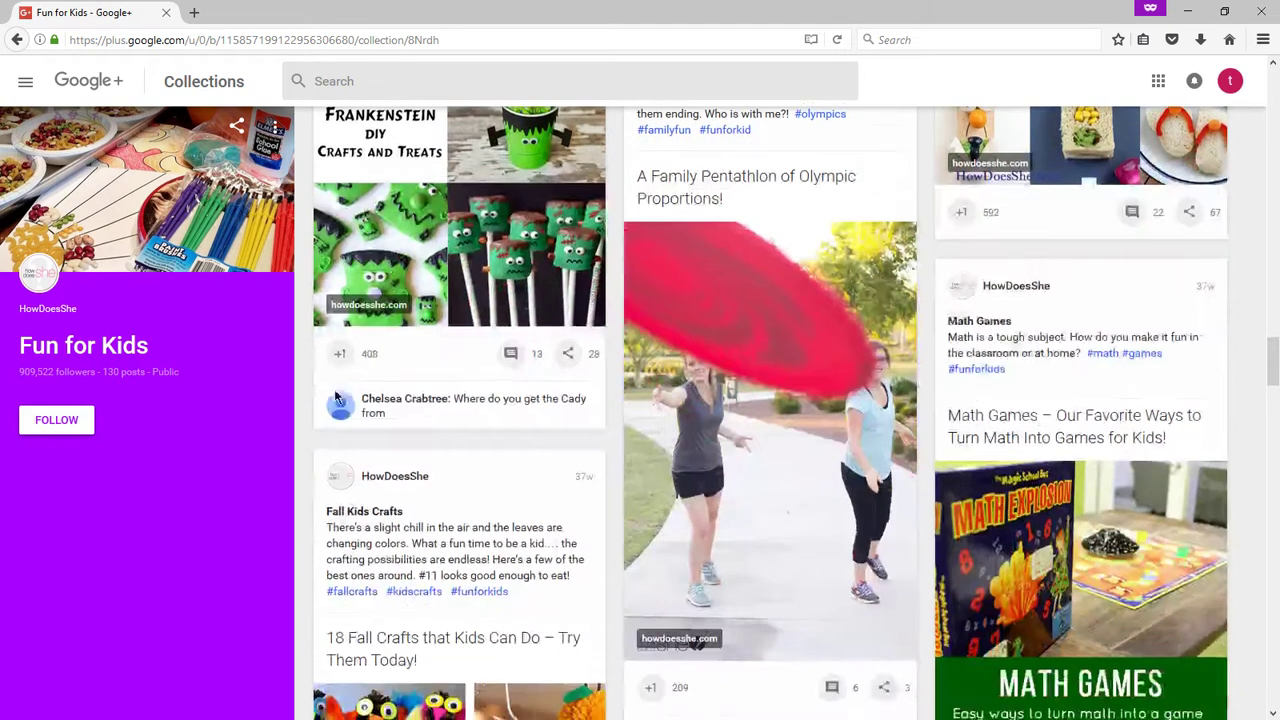
pyautogui.scroll(-3, 336, 397)
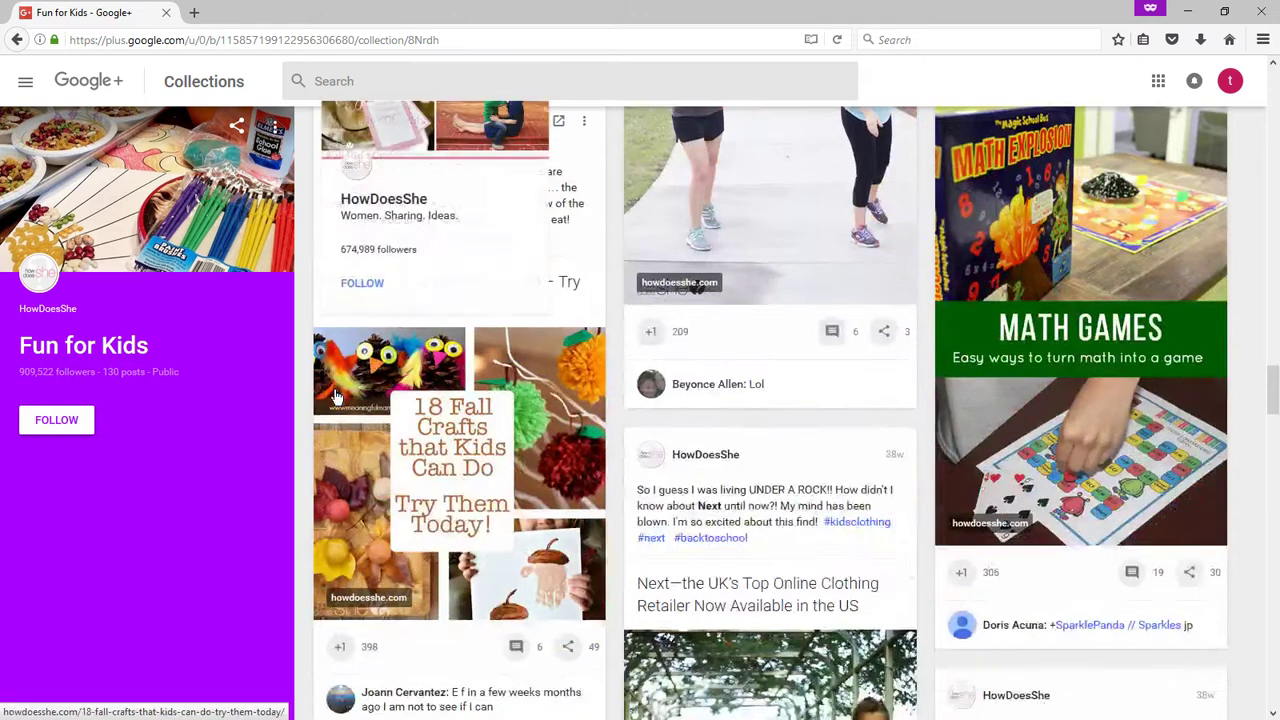
pyautogui.scroll(-3, 336, 397)
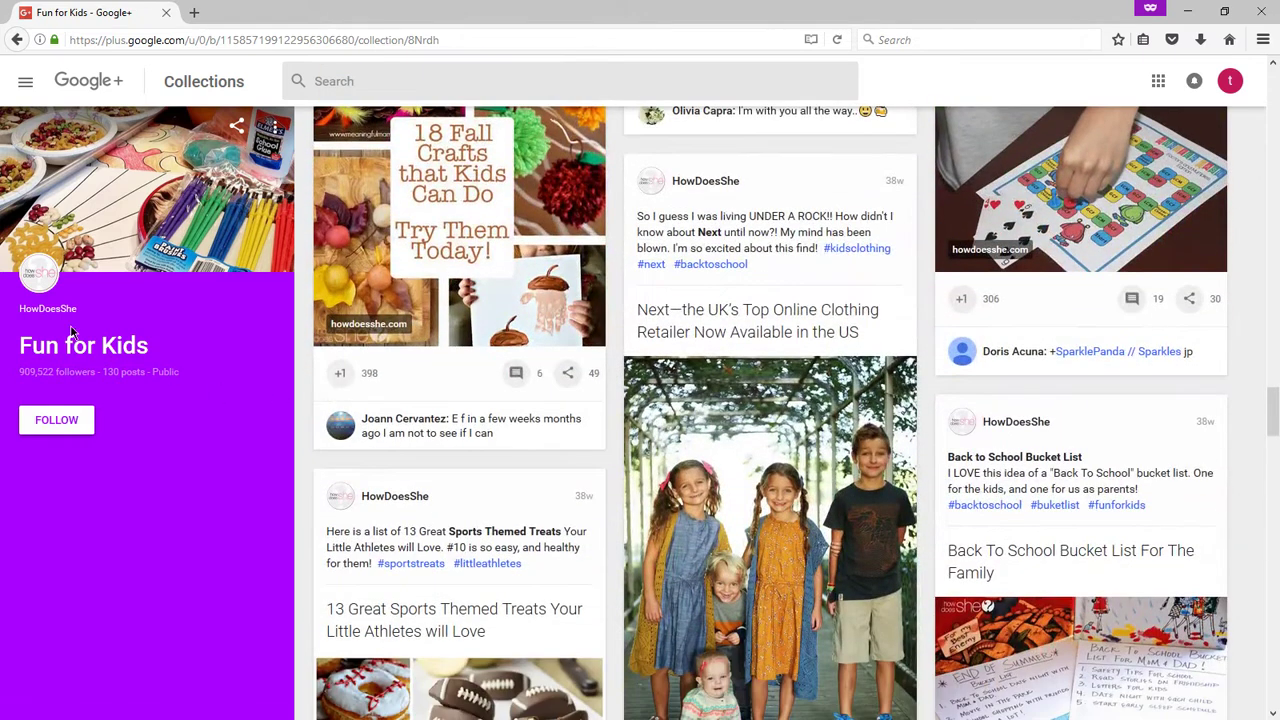
pyautogui.scroll(-2, 676, 461)
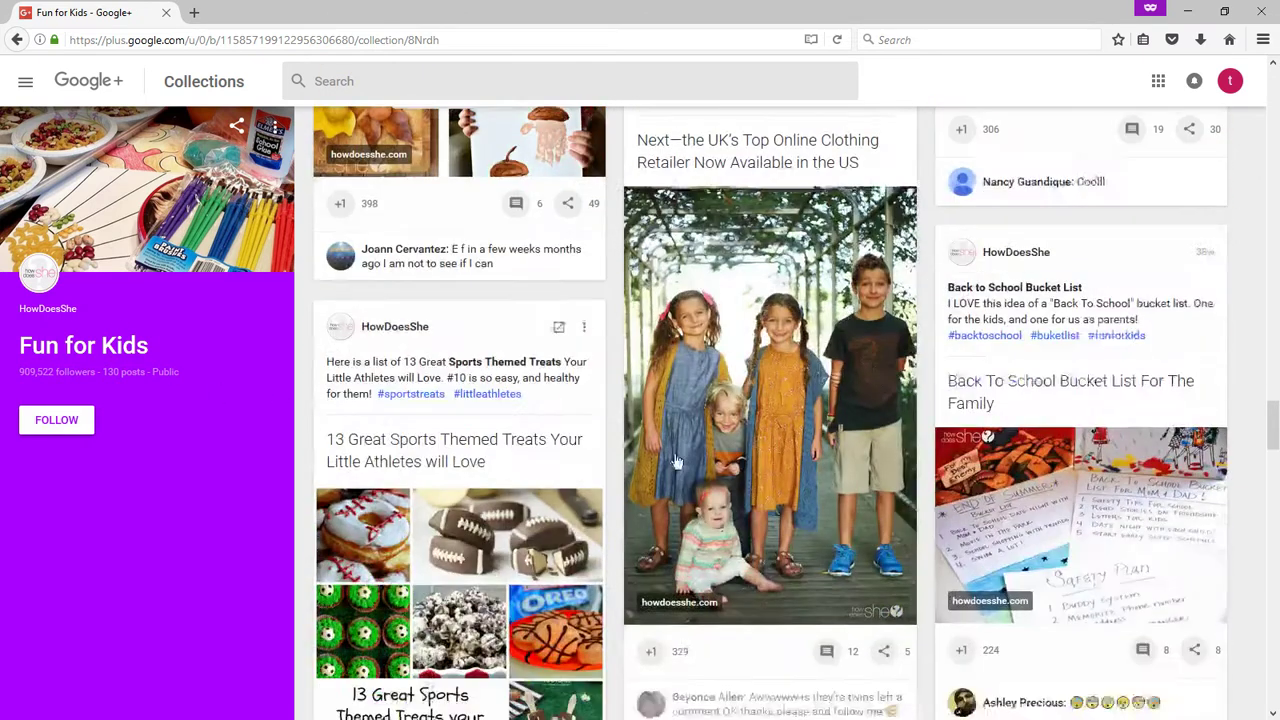
pyautogui.scroll(-6, 676, 461)
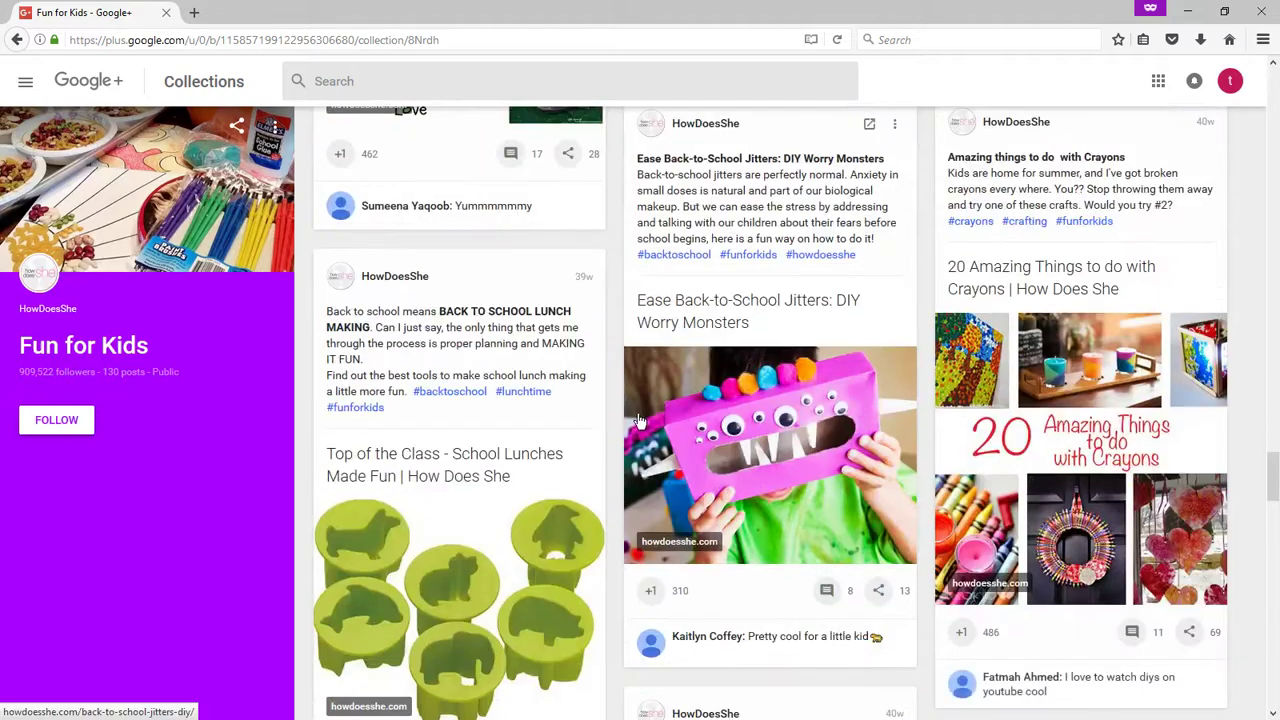
pyautogui.scroll(-4, 638, 420)
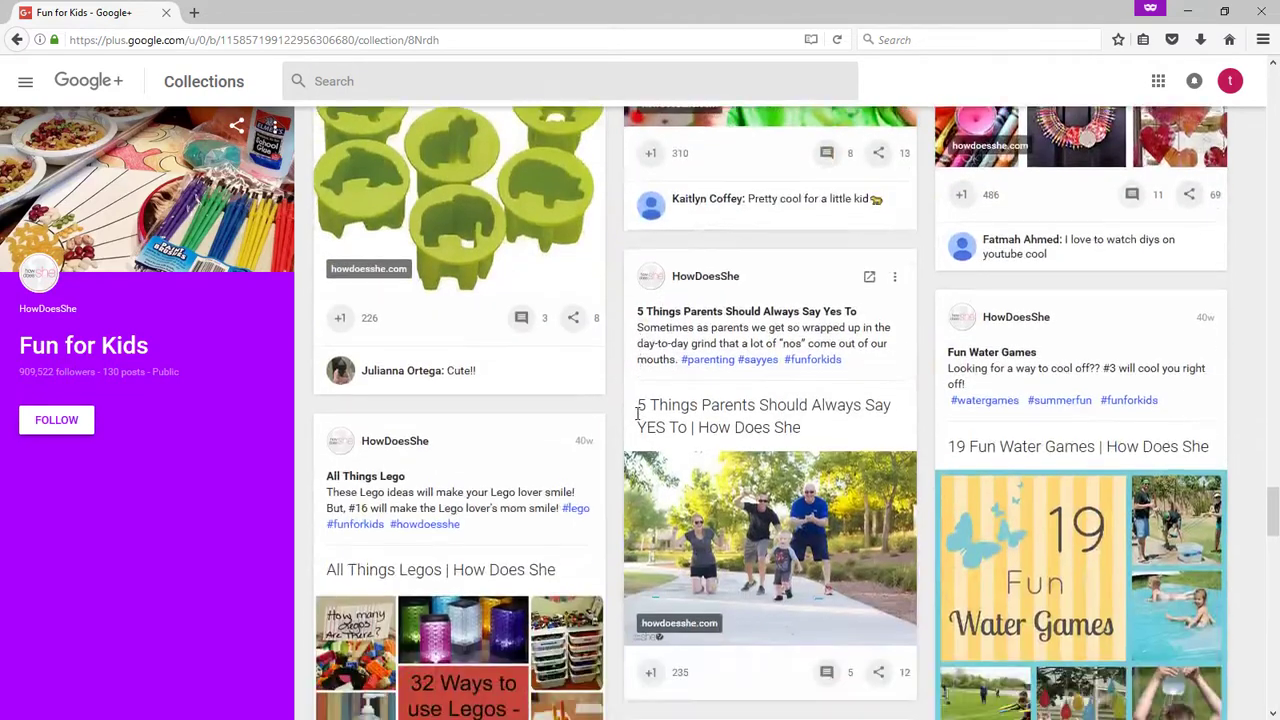
pyautogui.scroll(-5, 638, 415)
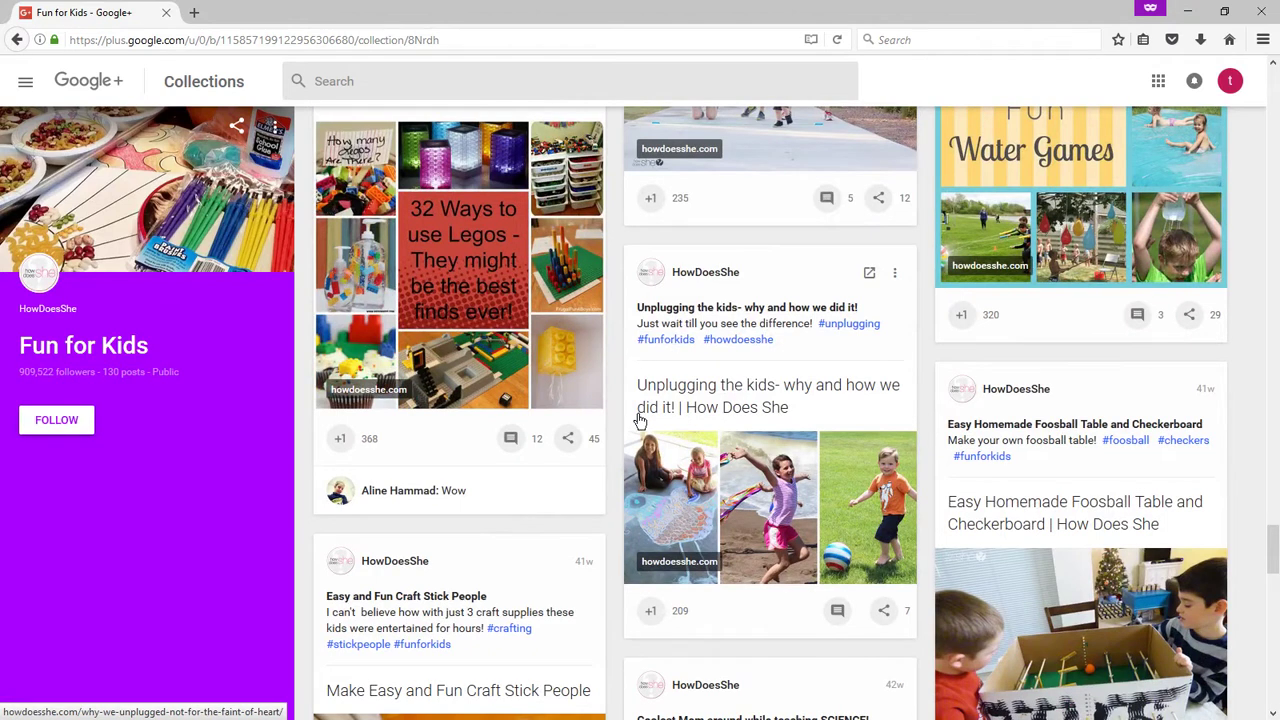
# Return to the featured Collections and open the "Easy Vegan Recipes" collection by The Vegetarian Baker
pyautogui.hotkey('alt', 'Left')
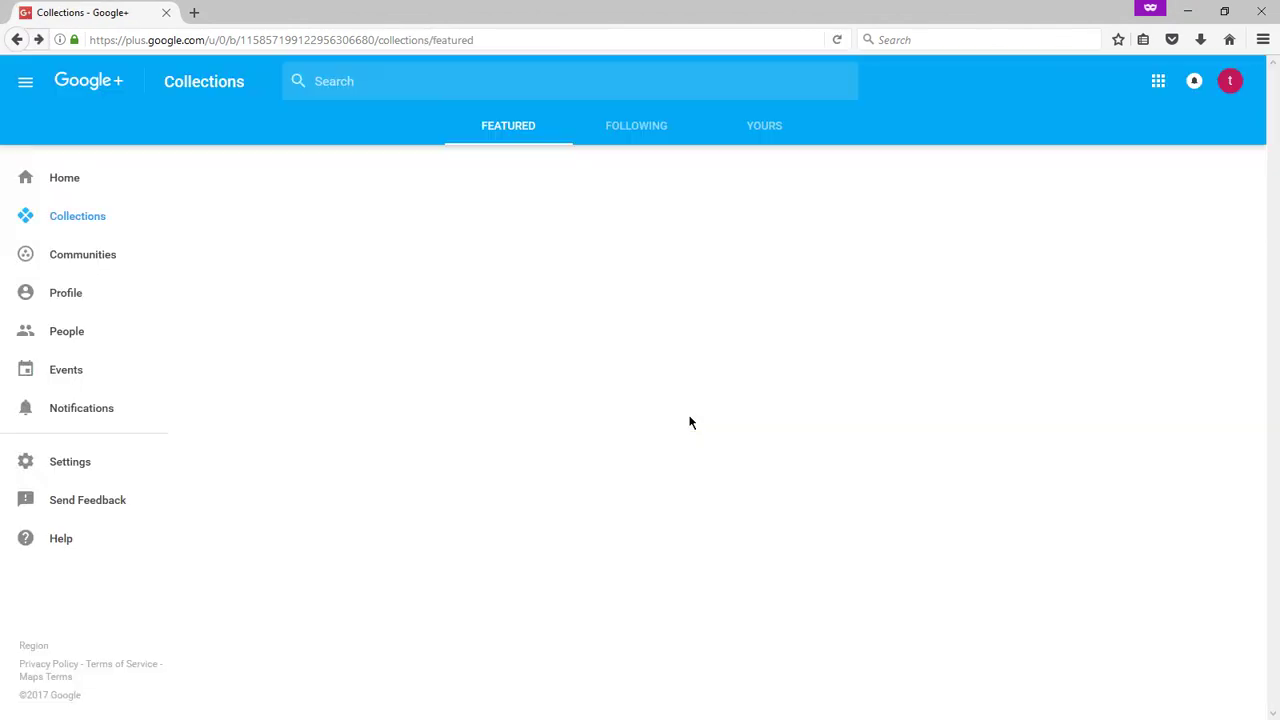
pyautogui.scroll(-5, 690, 422)
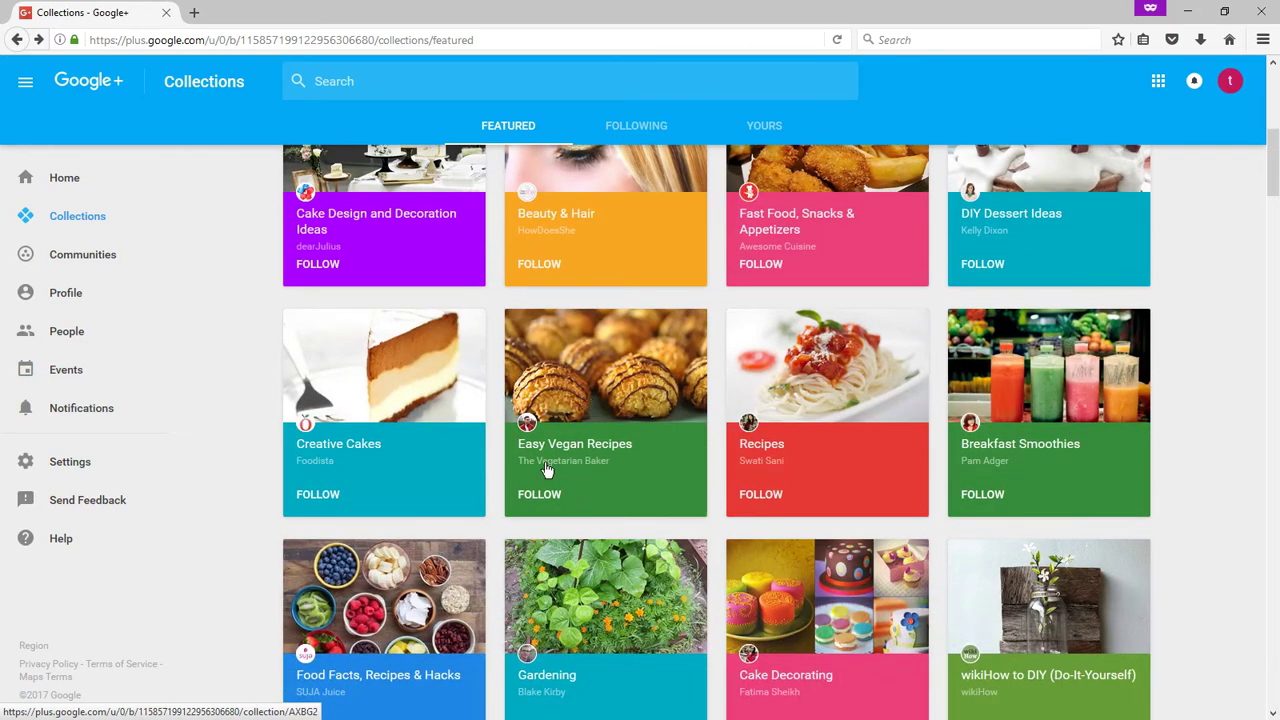
pyautogui.click(560, 377)
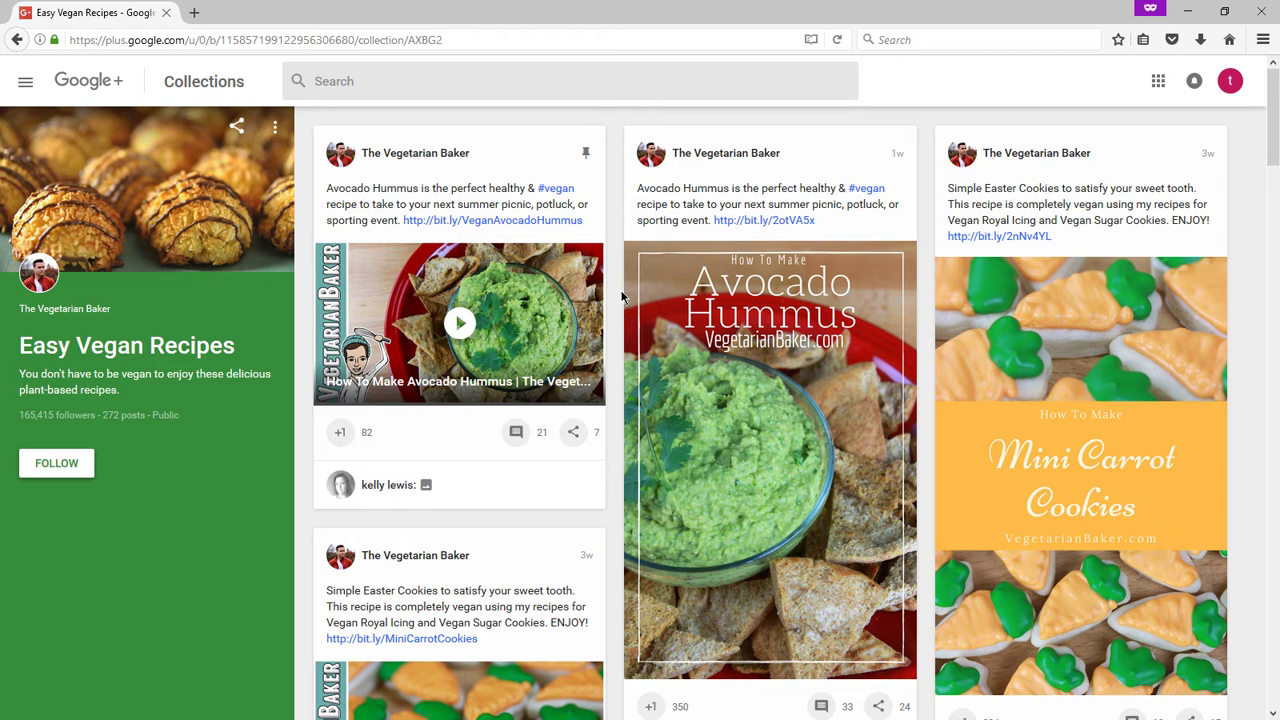
# Browse through the recipe posts in the "Easy Vegan Recipes" collection
pyautogui.scroll(-6, 617, 290)
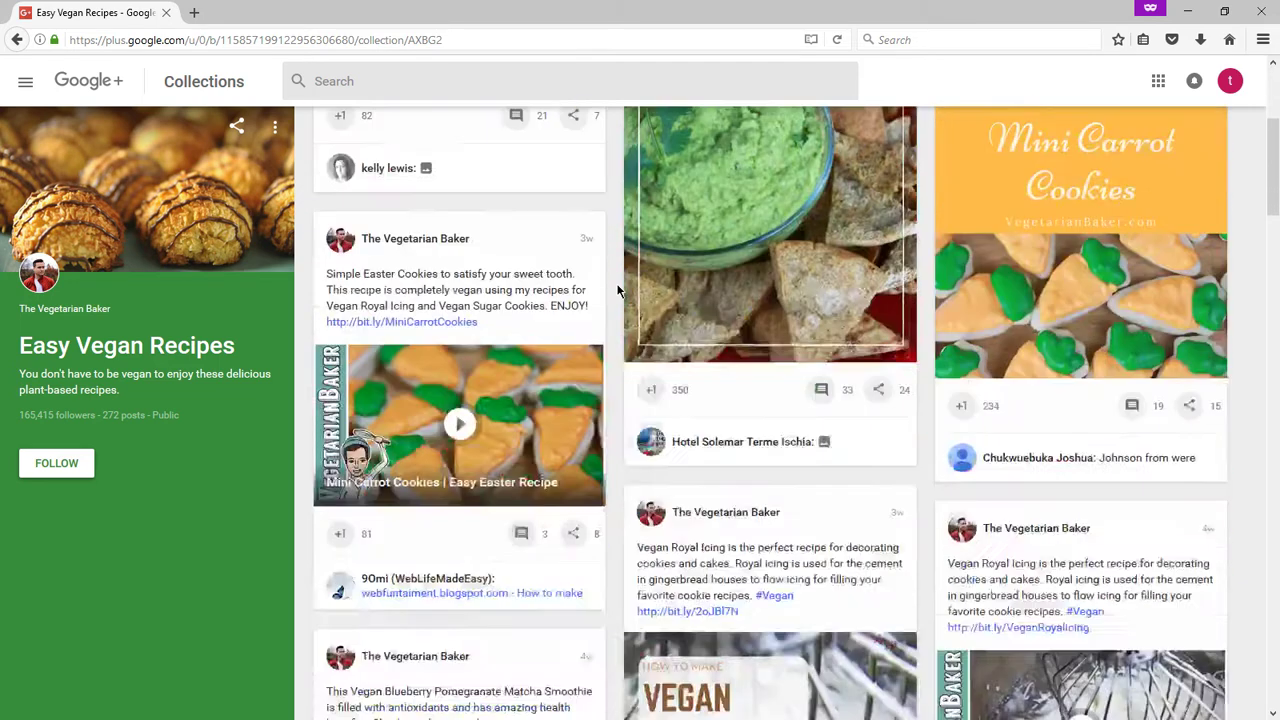
pyautogui.scroll(-5, 617, 290)
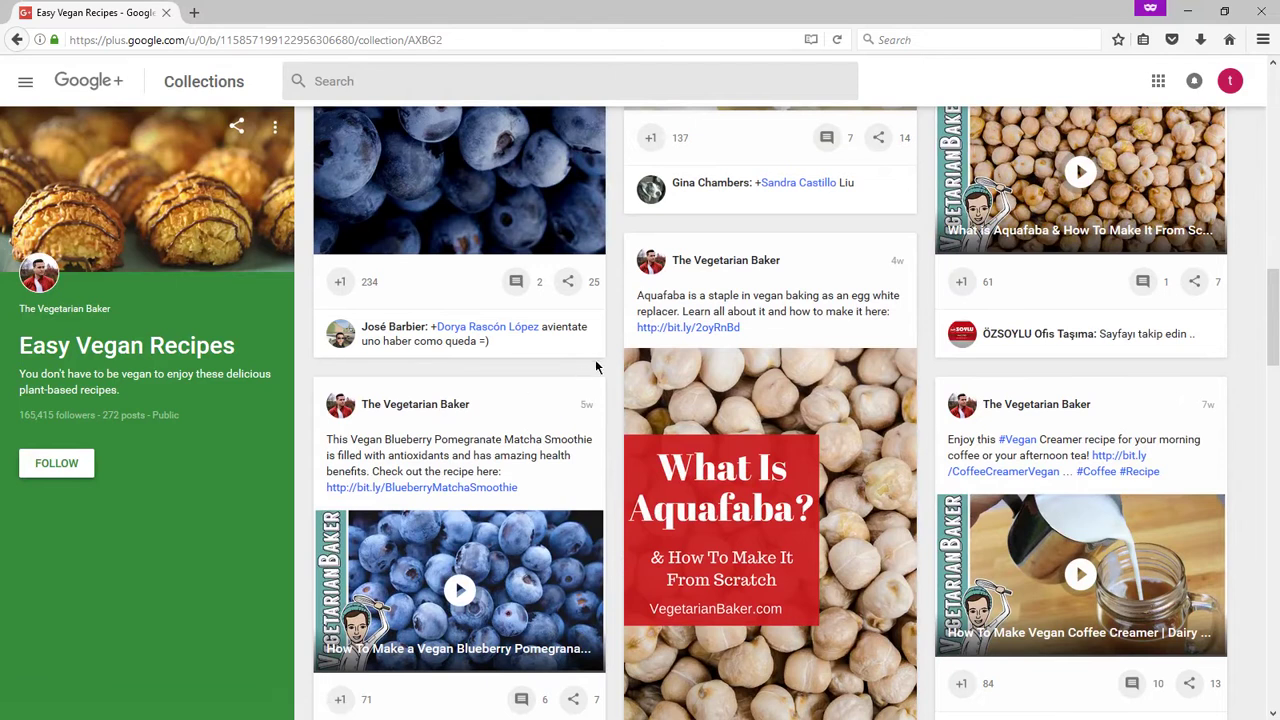
pyautogui.scroll(-5, 600, 364)
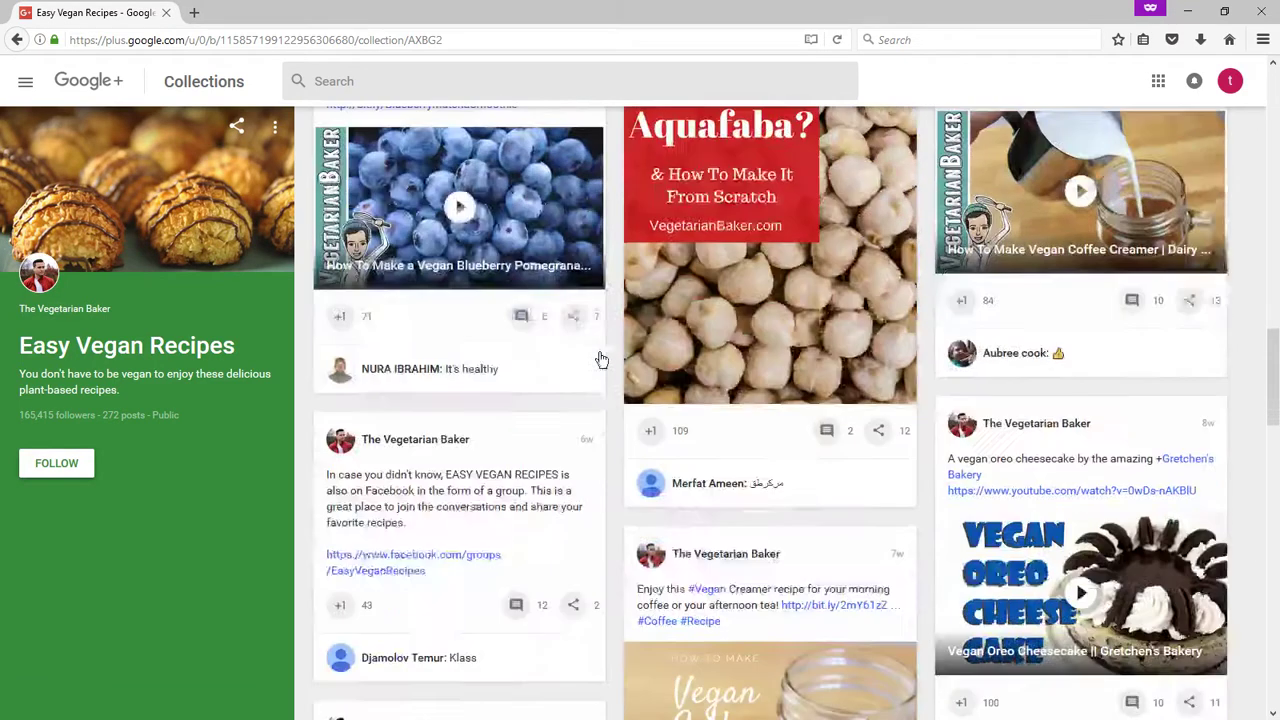
pyautogui.scroll(-5, 600, 357)
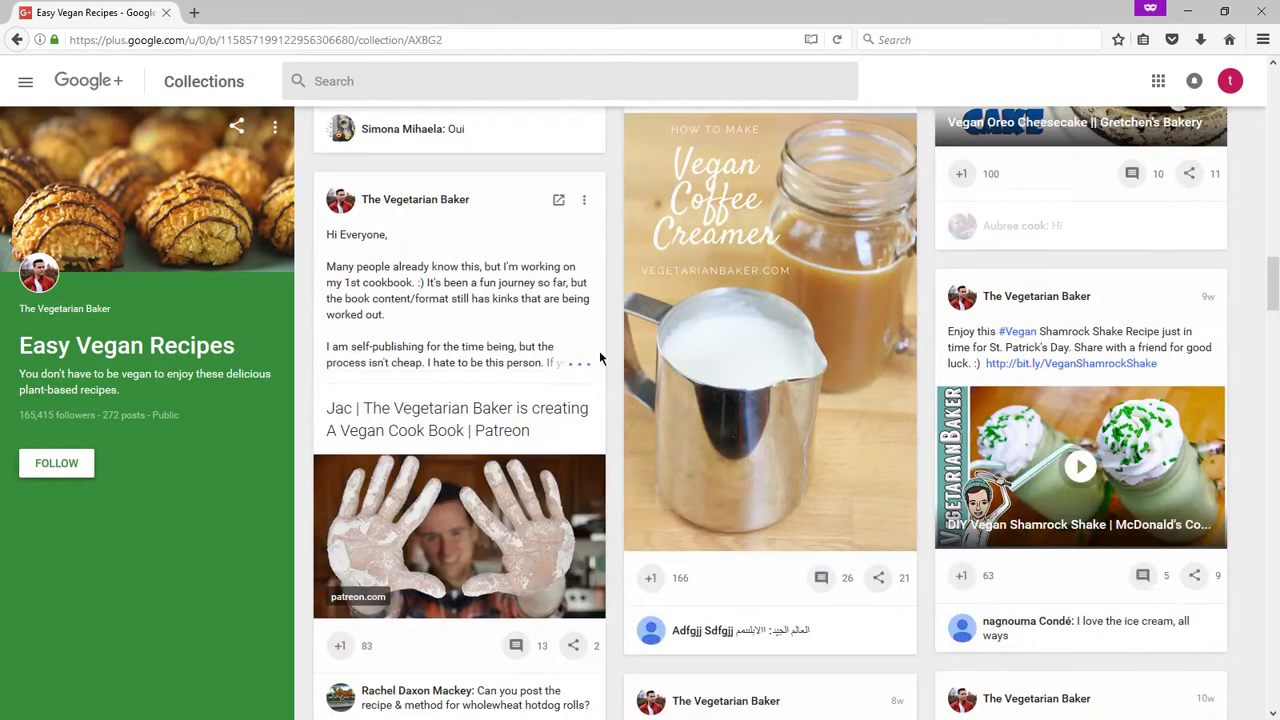
pyautogui.scroll(-5, 600, 357)
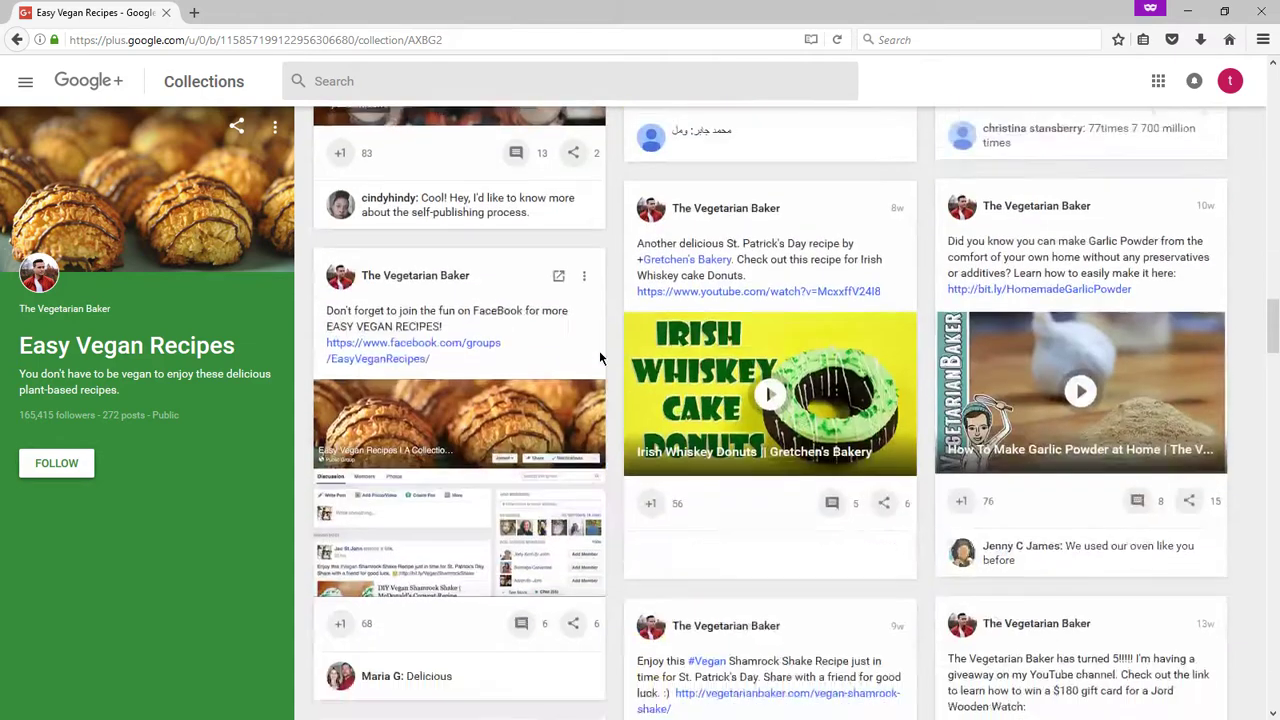
pyautogui.scroll(-7, 599, 357)
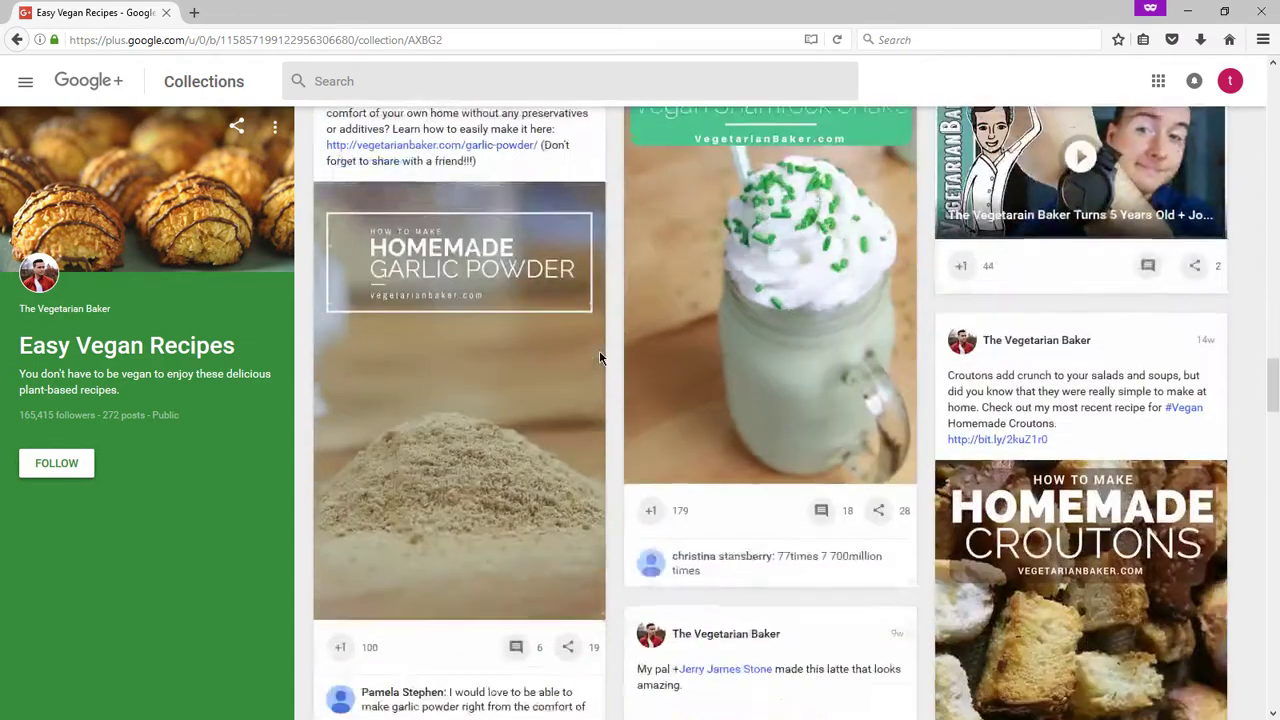
pyautogui.scroll(-6, 599, 357)
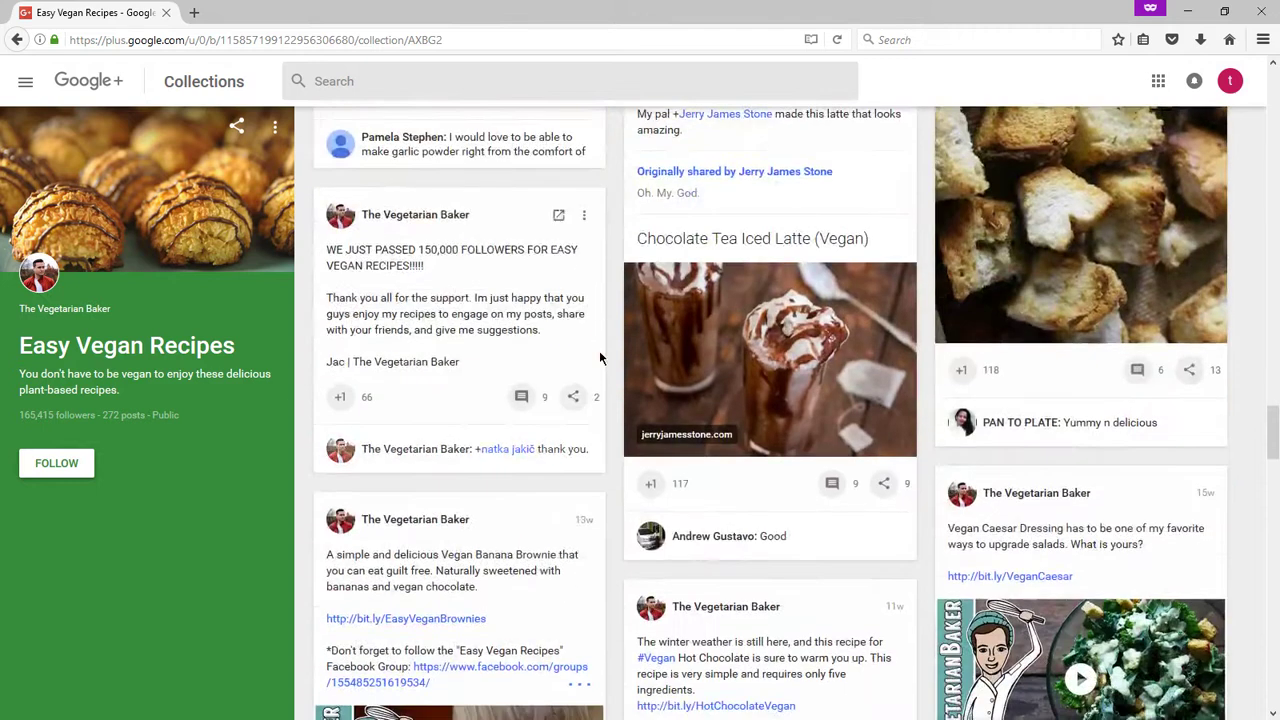
pyautogui.scroll(-5, 600, 357)
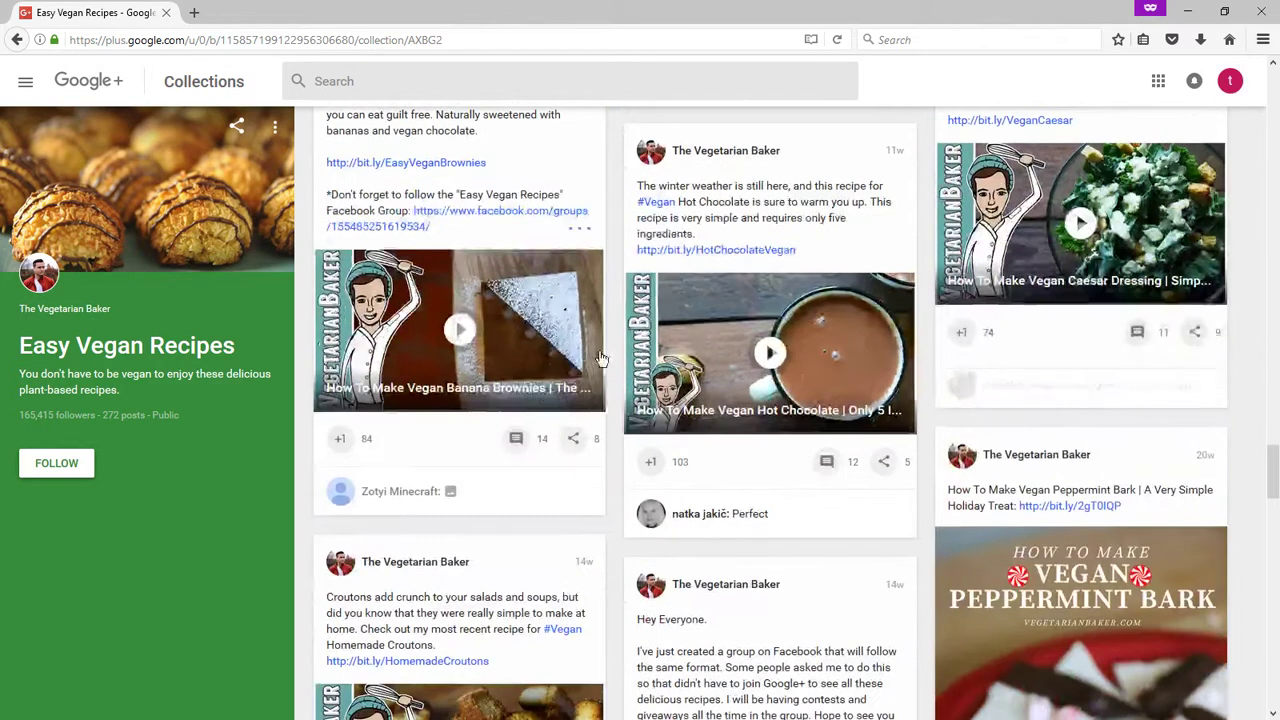
pyautogui.scroll(-2, 600, 357)
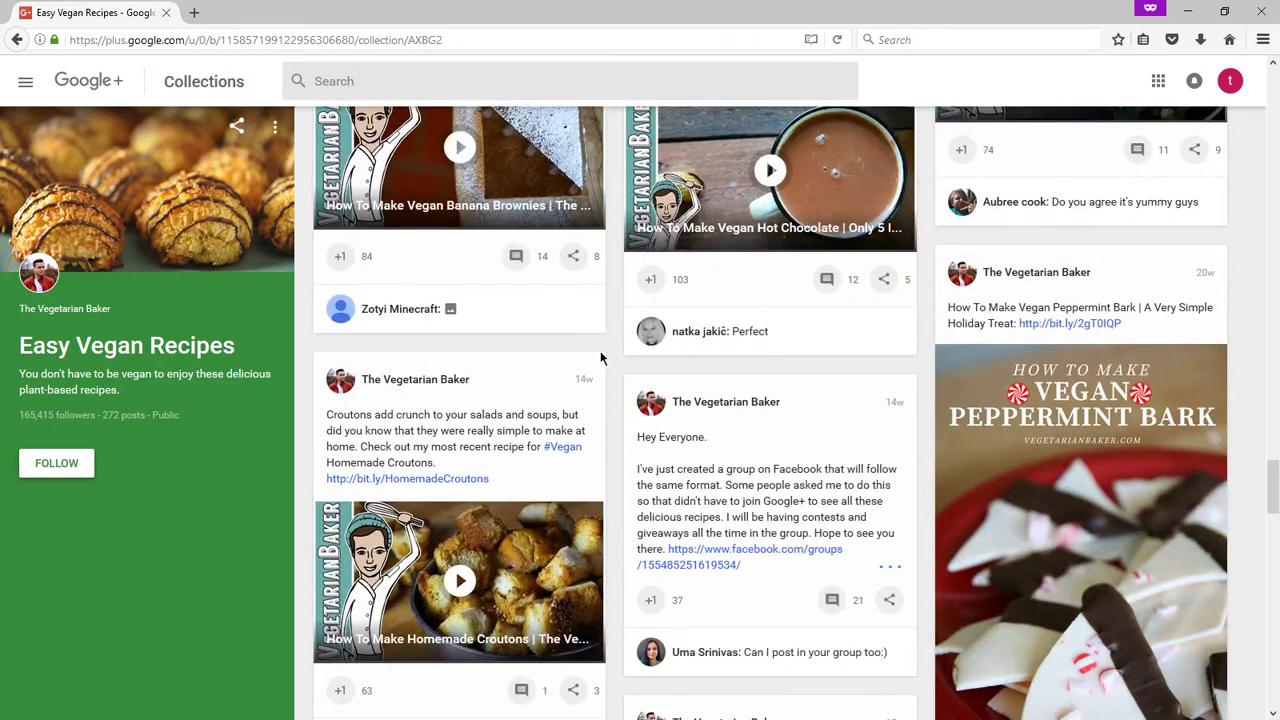
# Return to the featured Collections and follow the "Feelin' Hungry" collection by Marriott
pyautogui.hotkey('alt', 'Left')
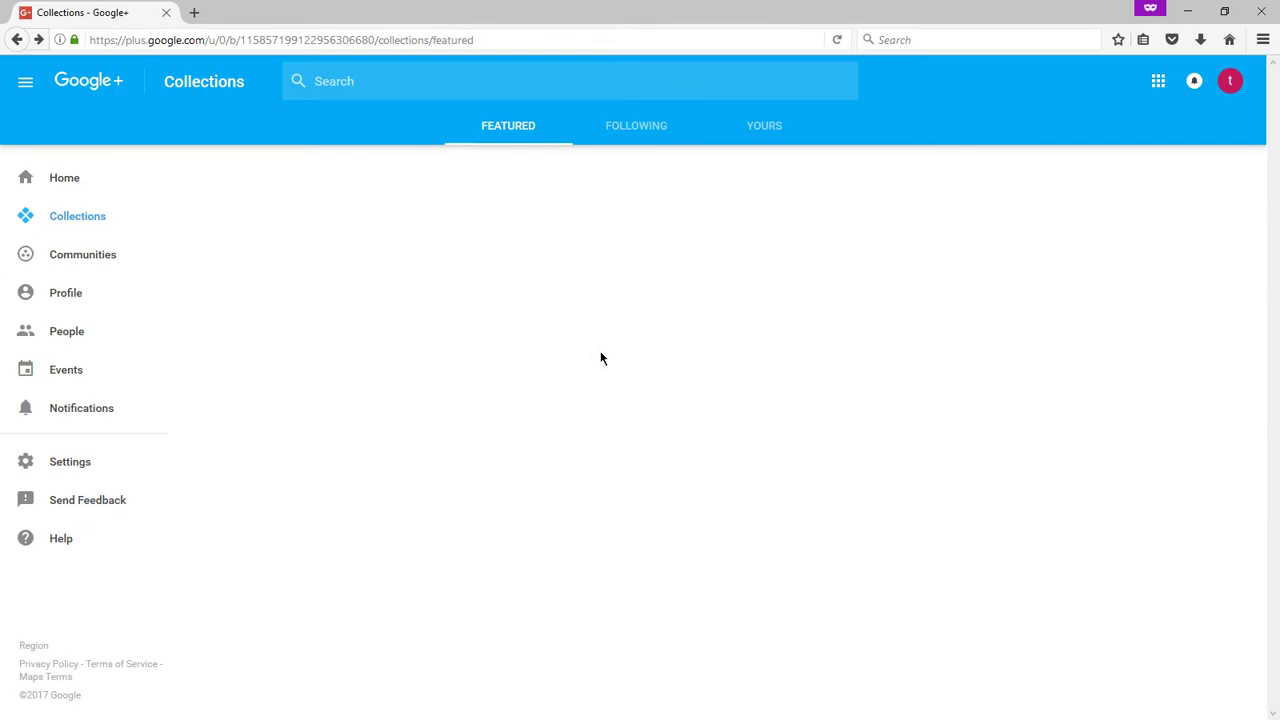
pyautogui.scroll(-1, 603, 358)
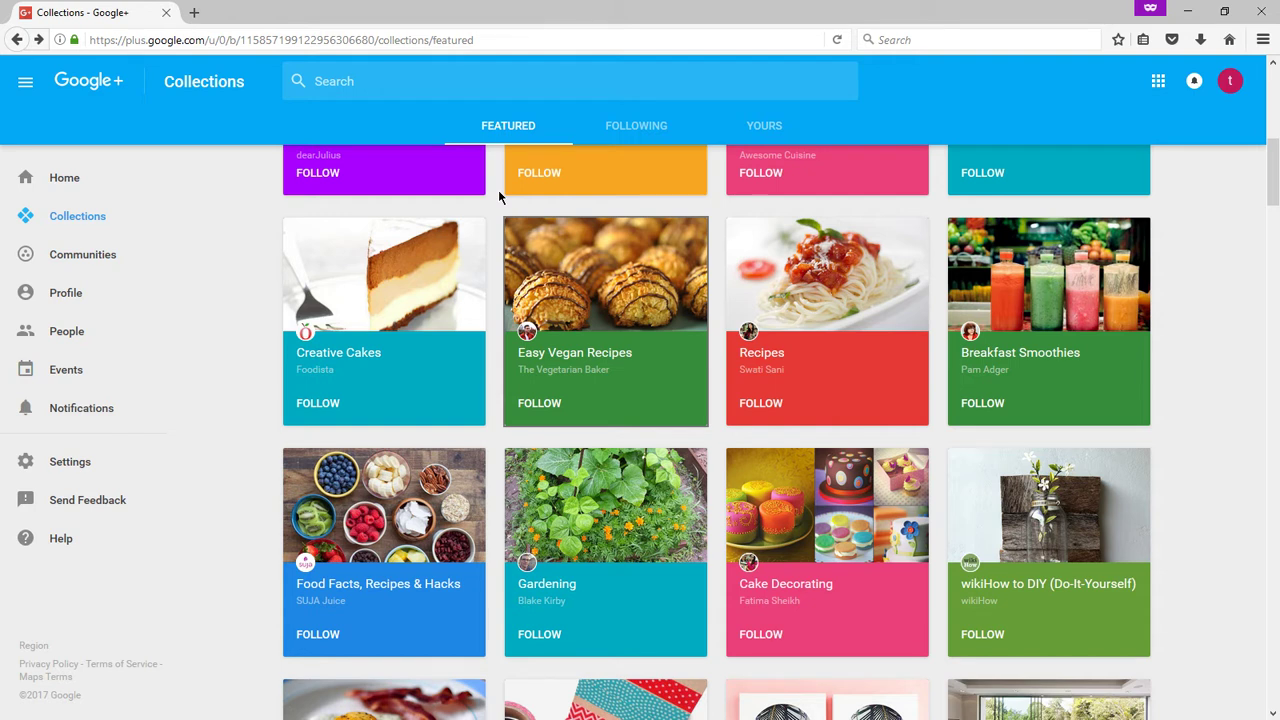
pyautogui.scroll(-5, 499, 196)
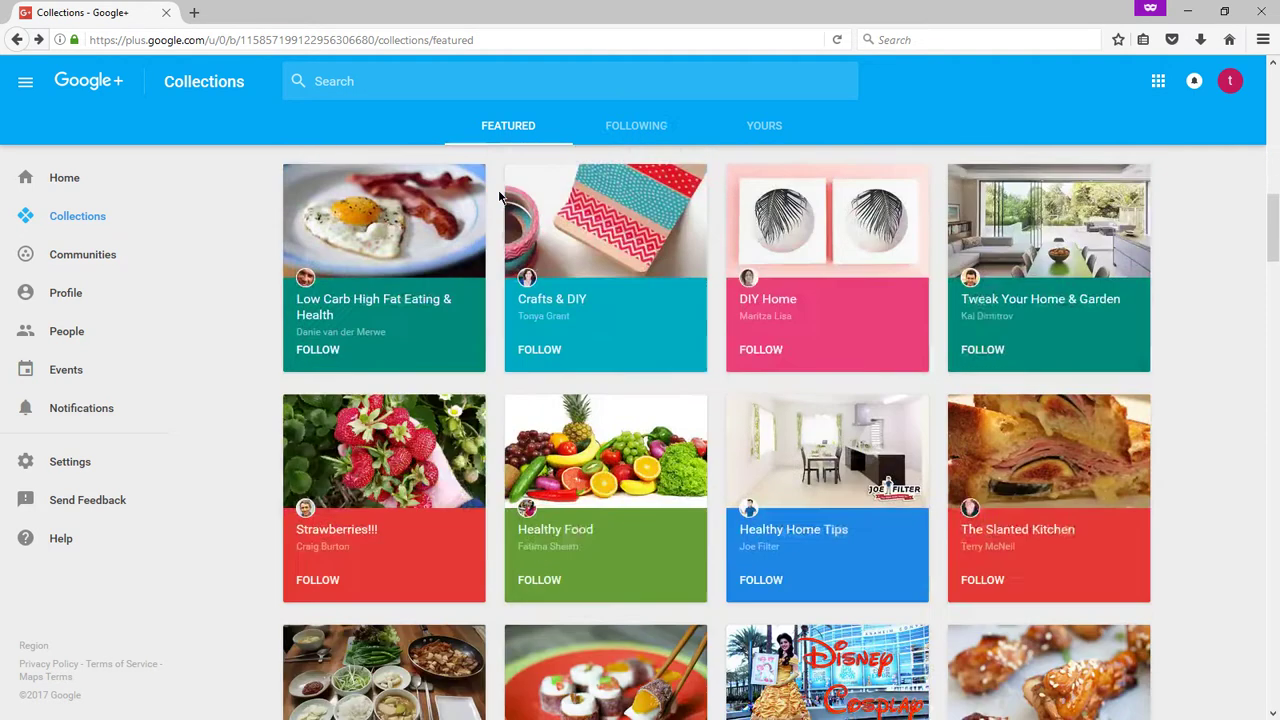
pyautogui.scroll(-1, 499, 196)
pyautogui.scroll(-5, 498, 196)
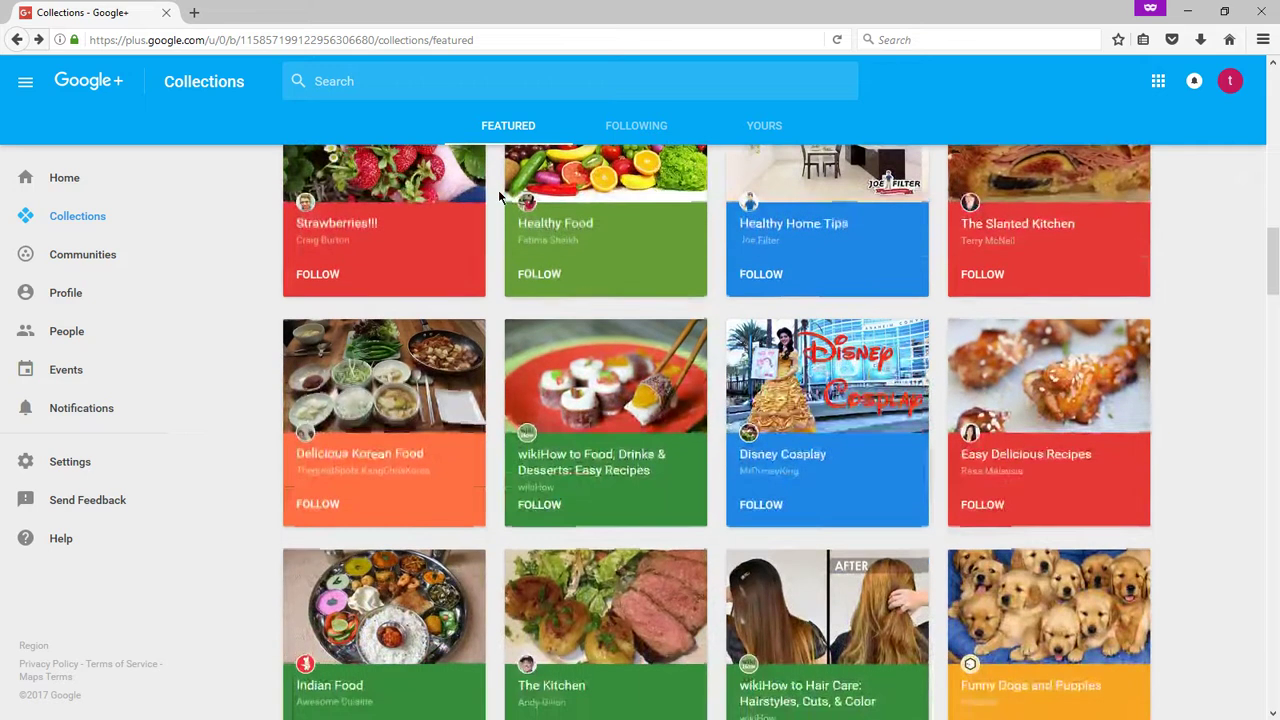
pyautogui.scroll(-3, 498, 196)
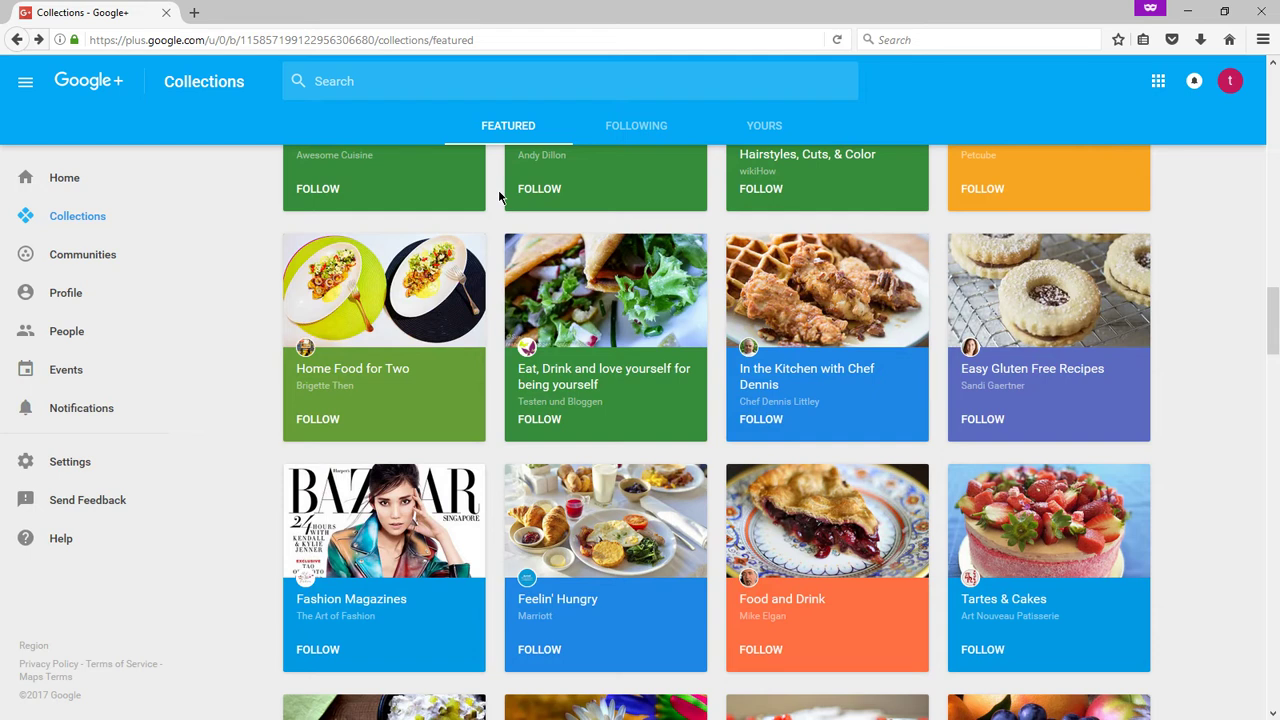
pyautogui.scroll(-4, 498, 196)
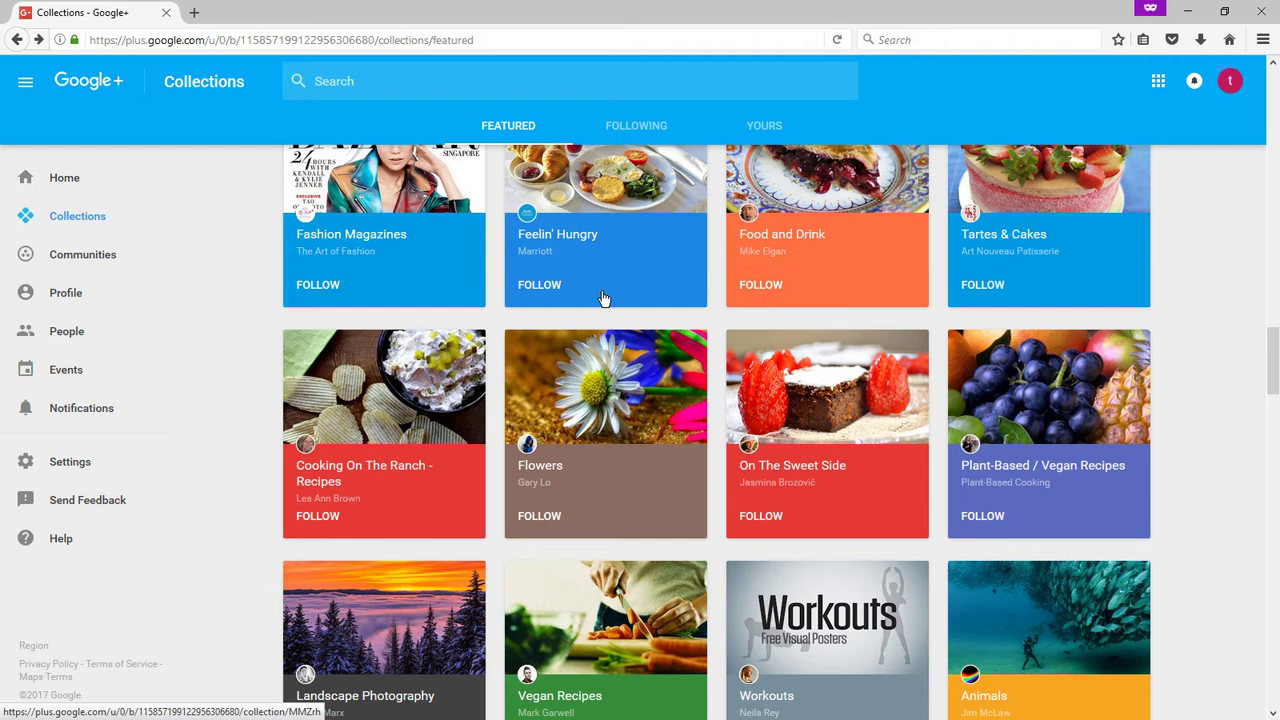
pyautogui.scroll(1, 555, 280)
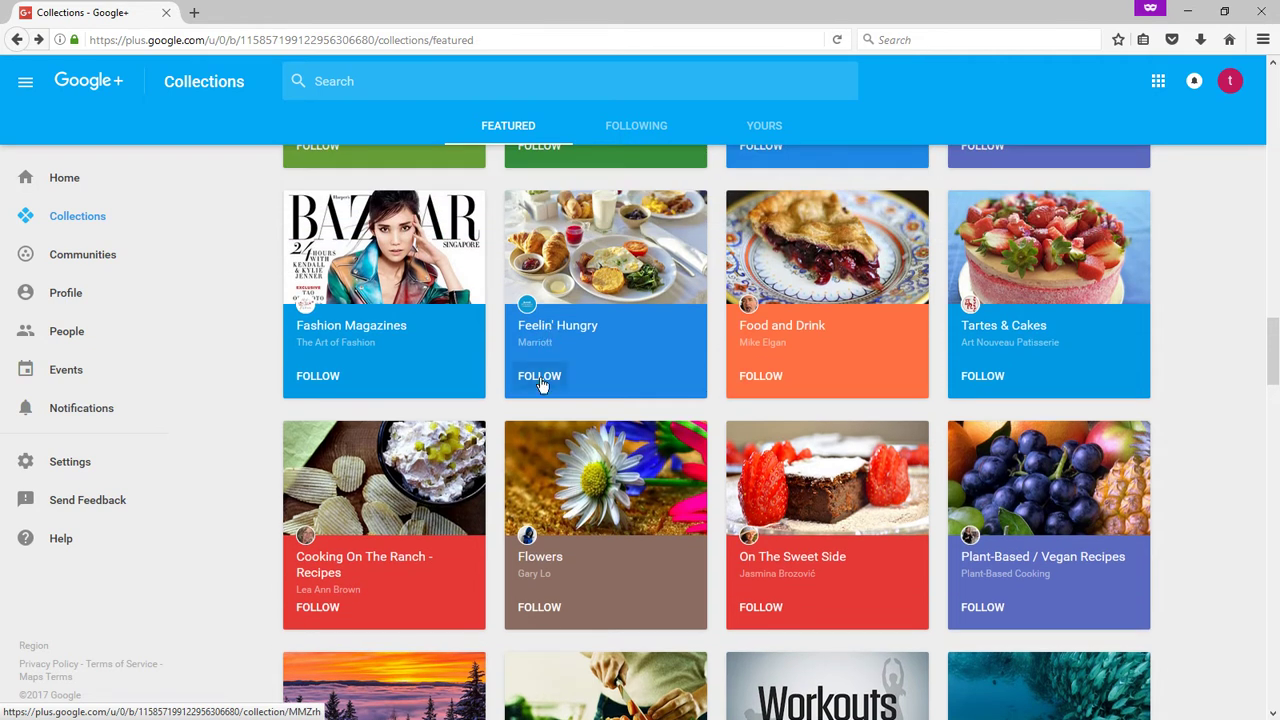
pyautogui.click(541, 377)
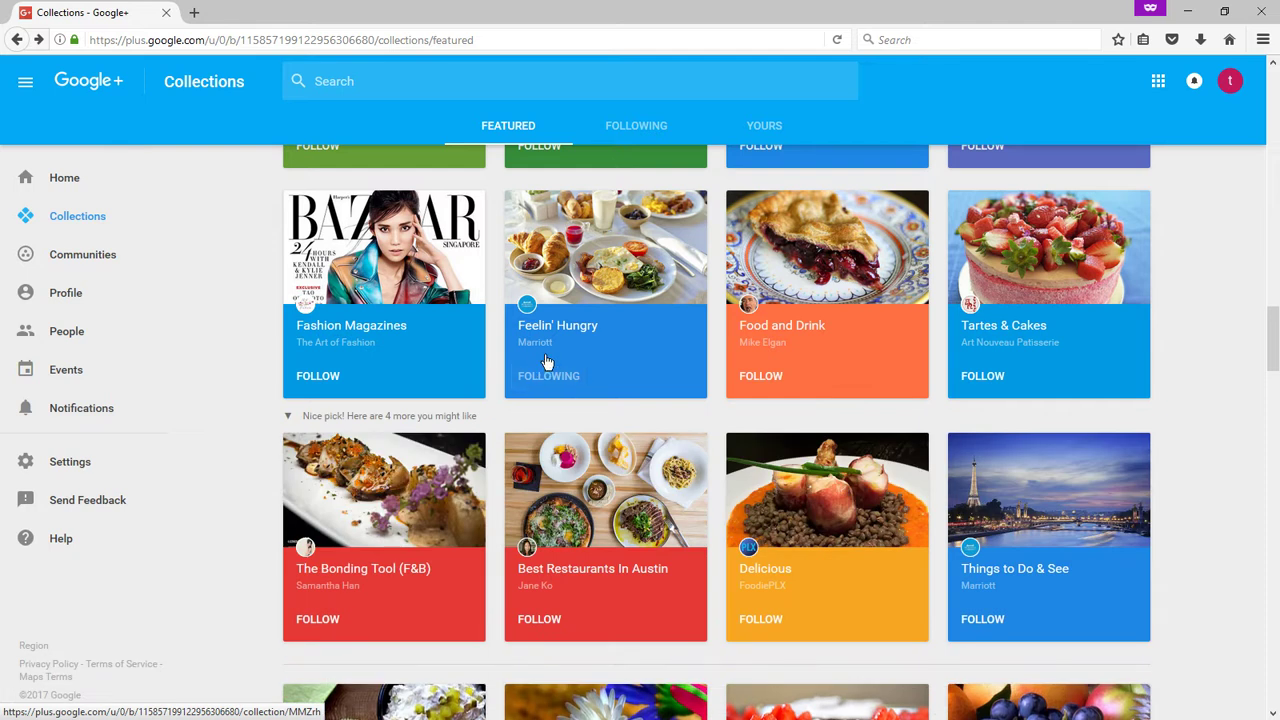
pyautogui.click(550, 335)
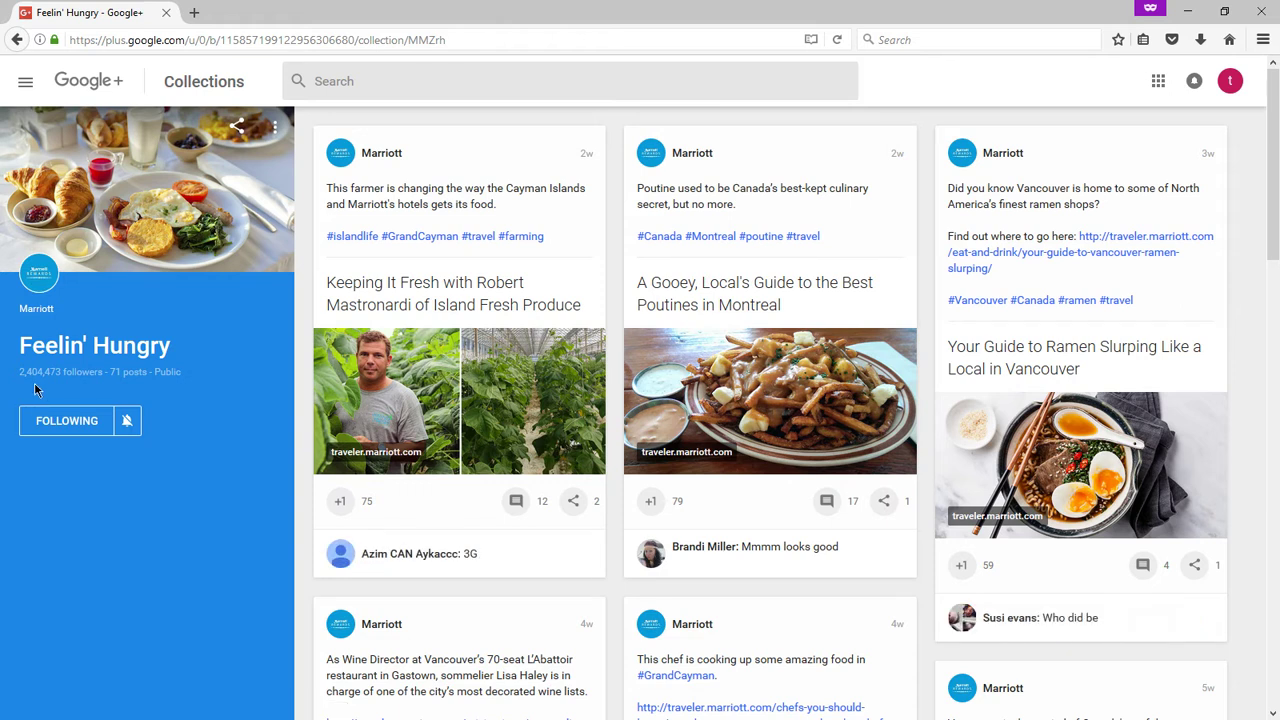
pyautogui.click(46, 278)
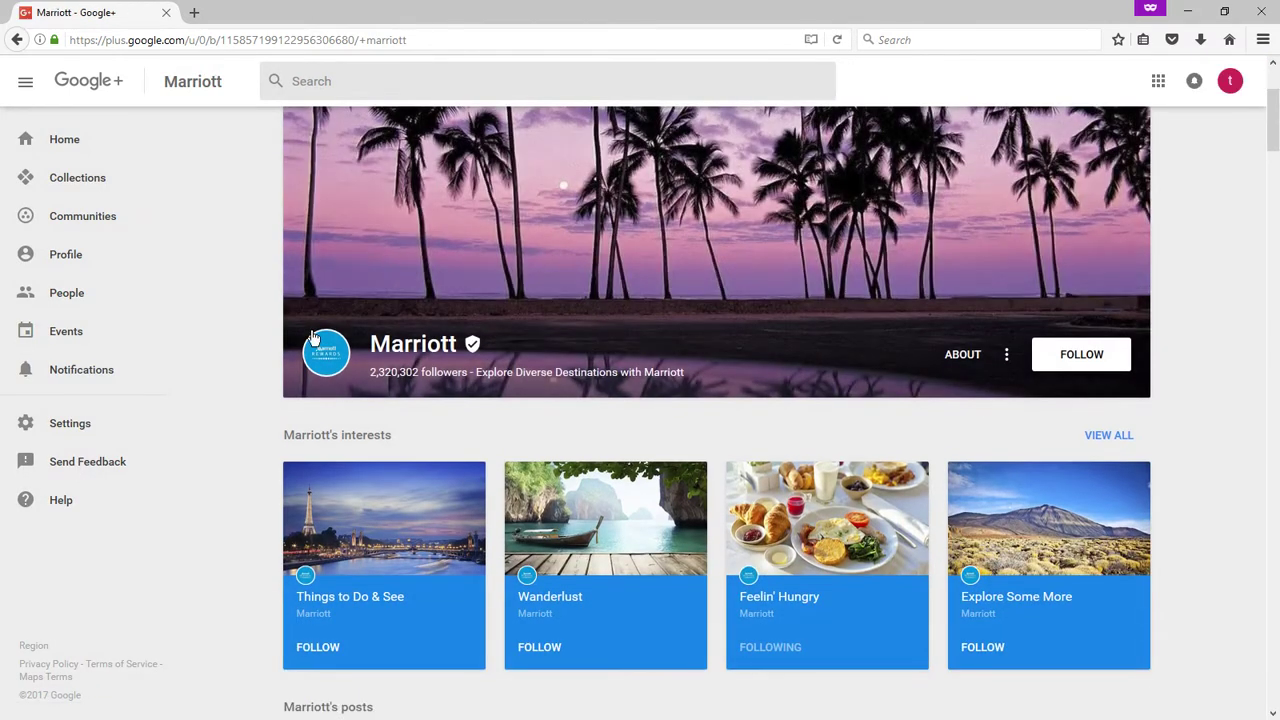
pyautogui.click(77, 177)
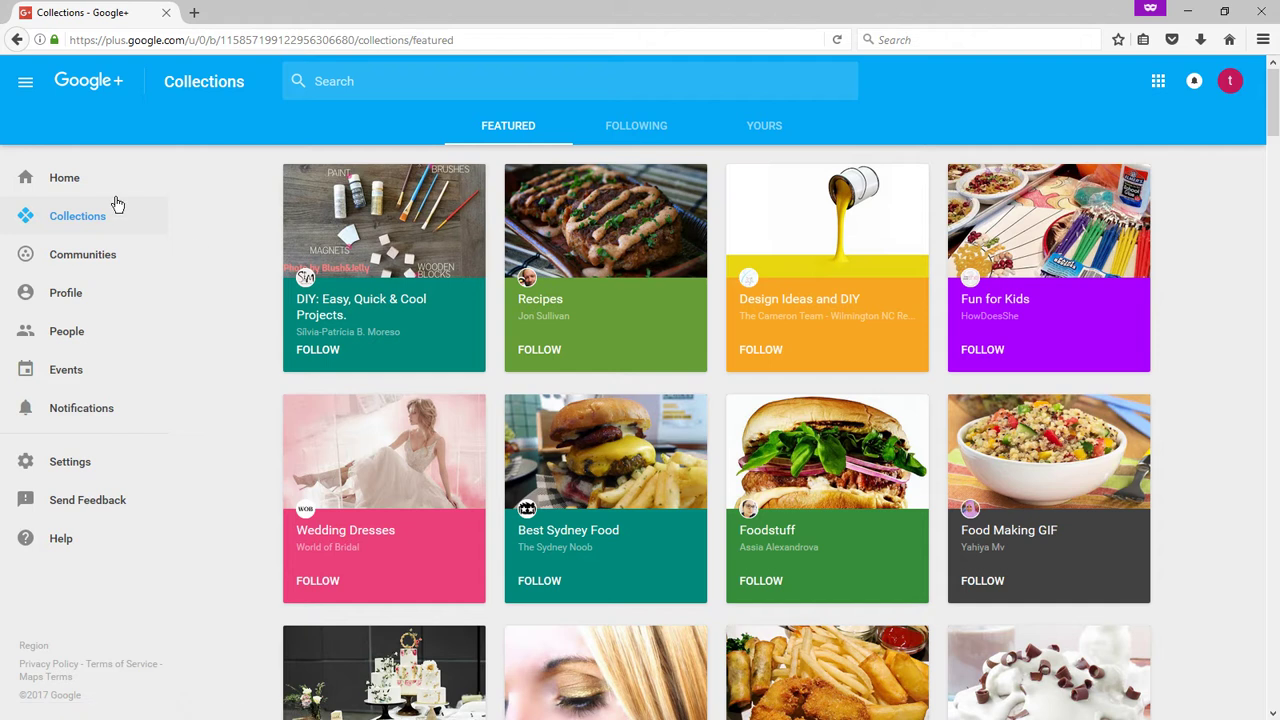
pyautogui.click(80, 182)
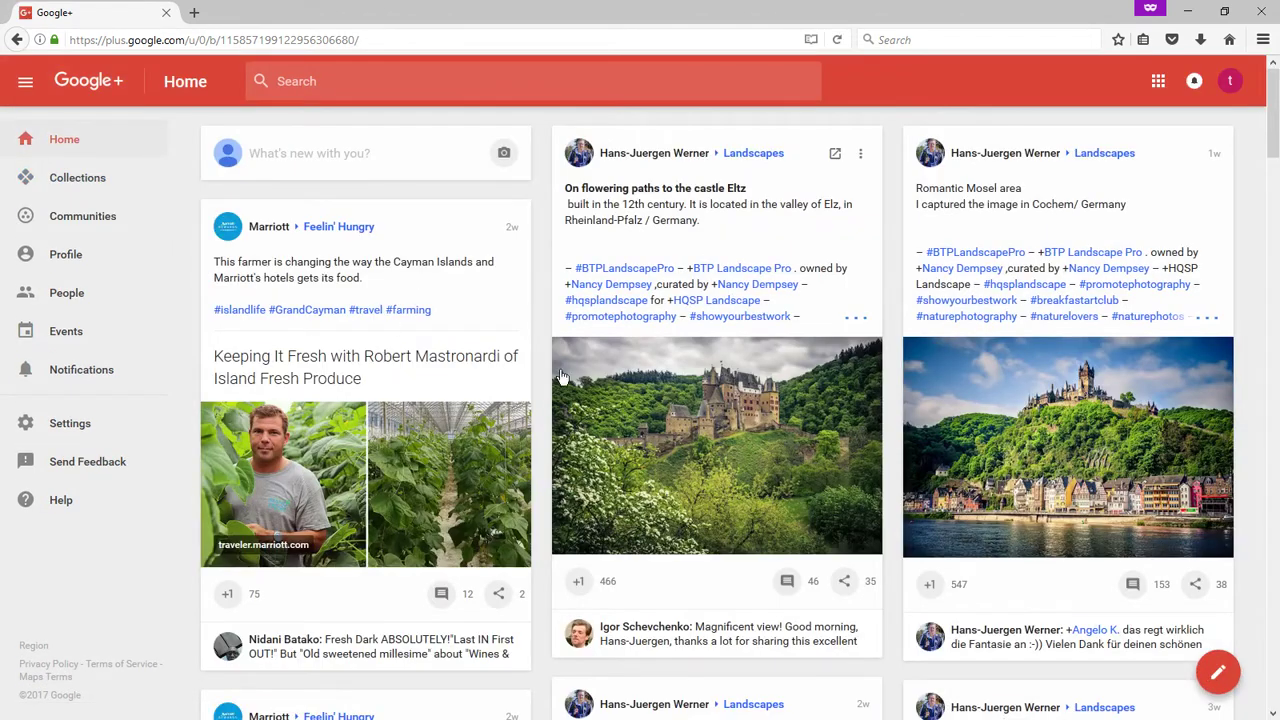
# Start a new collection among your own Collections and name it "San Diego Properties"
pyautogui.click(80, 178)
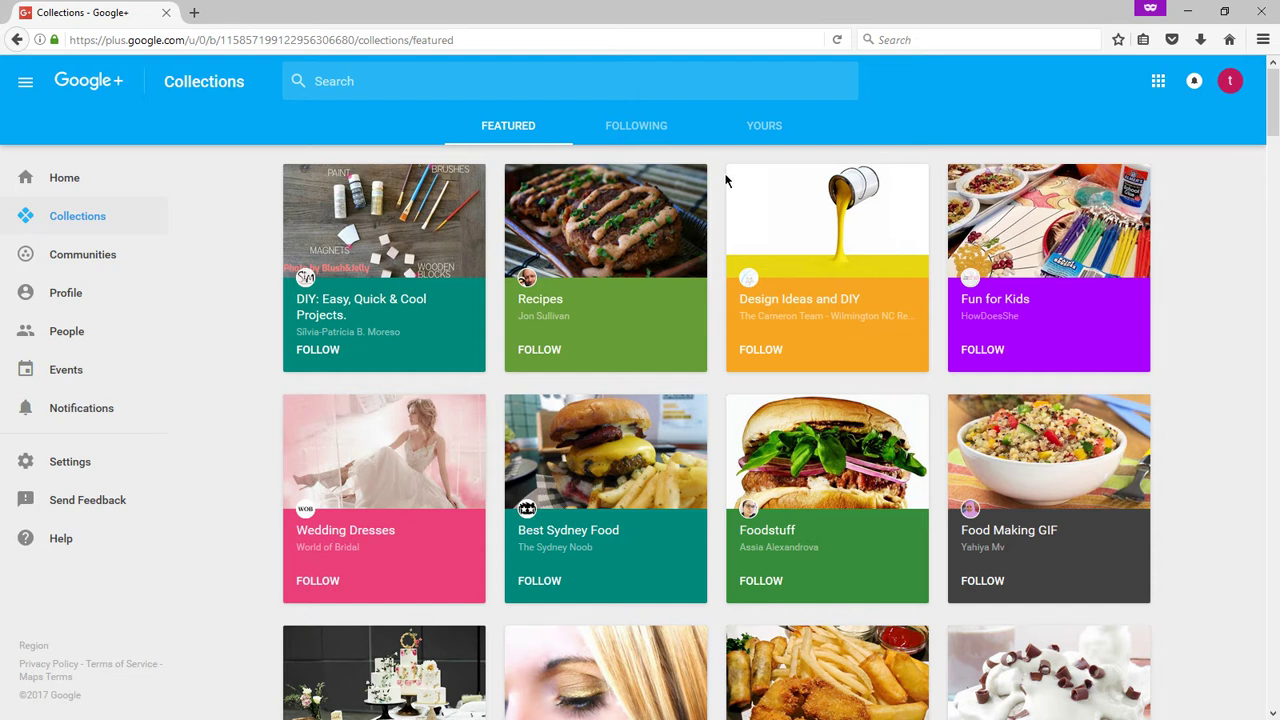
pyautogui.click(758, 135)
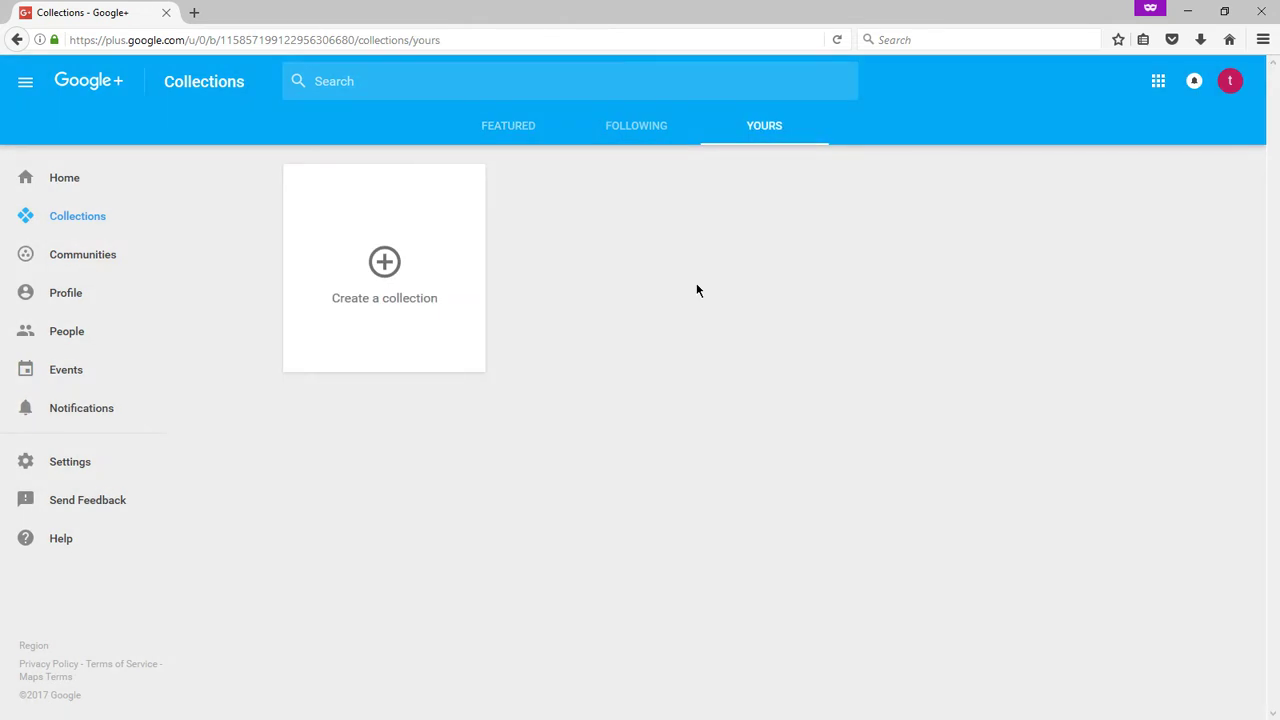
pyautogui.click(407, 268)
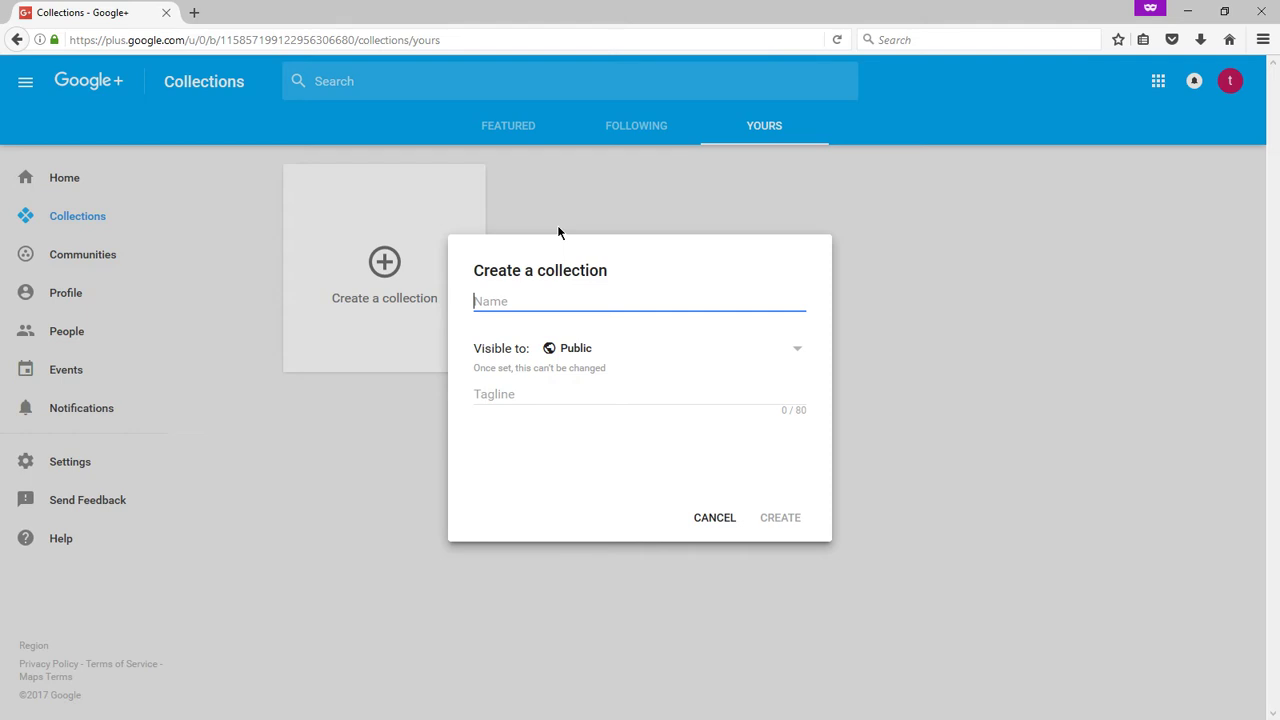
pyautogui.write('San Diego Pro')
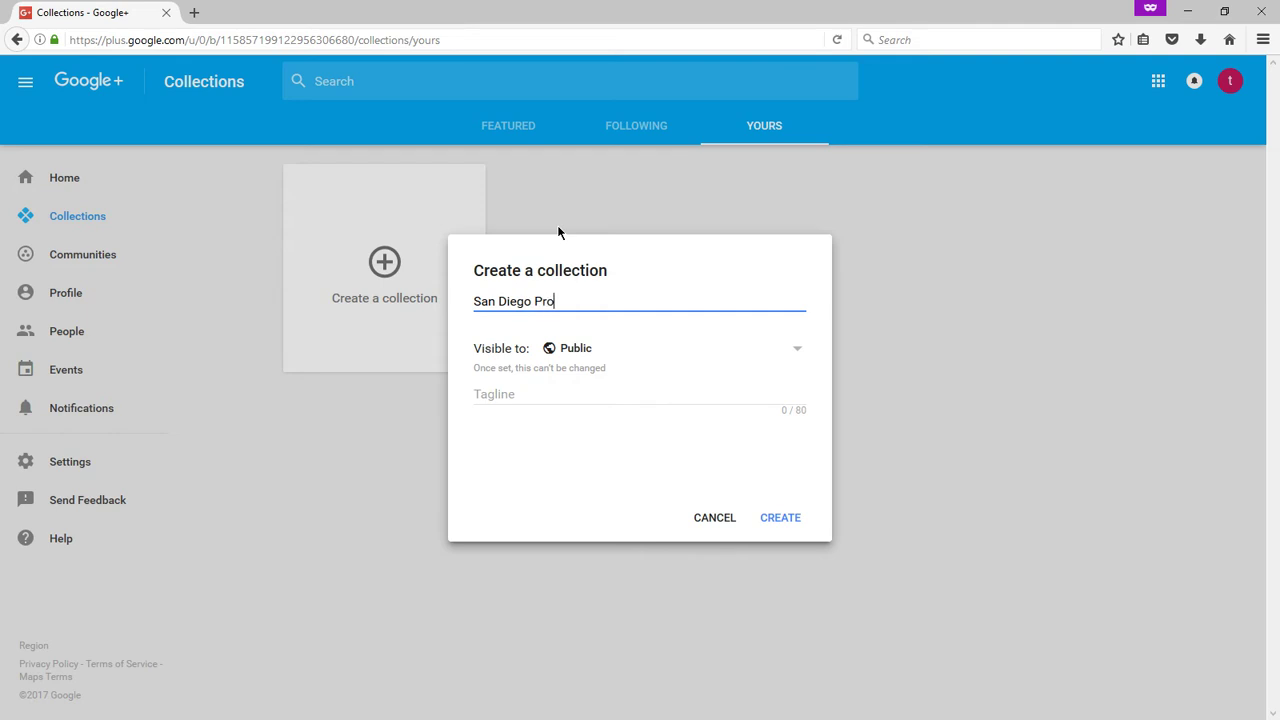
pyautogui.write('perties kjdk fkdjd kfjdkf kdf dkf dkf')
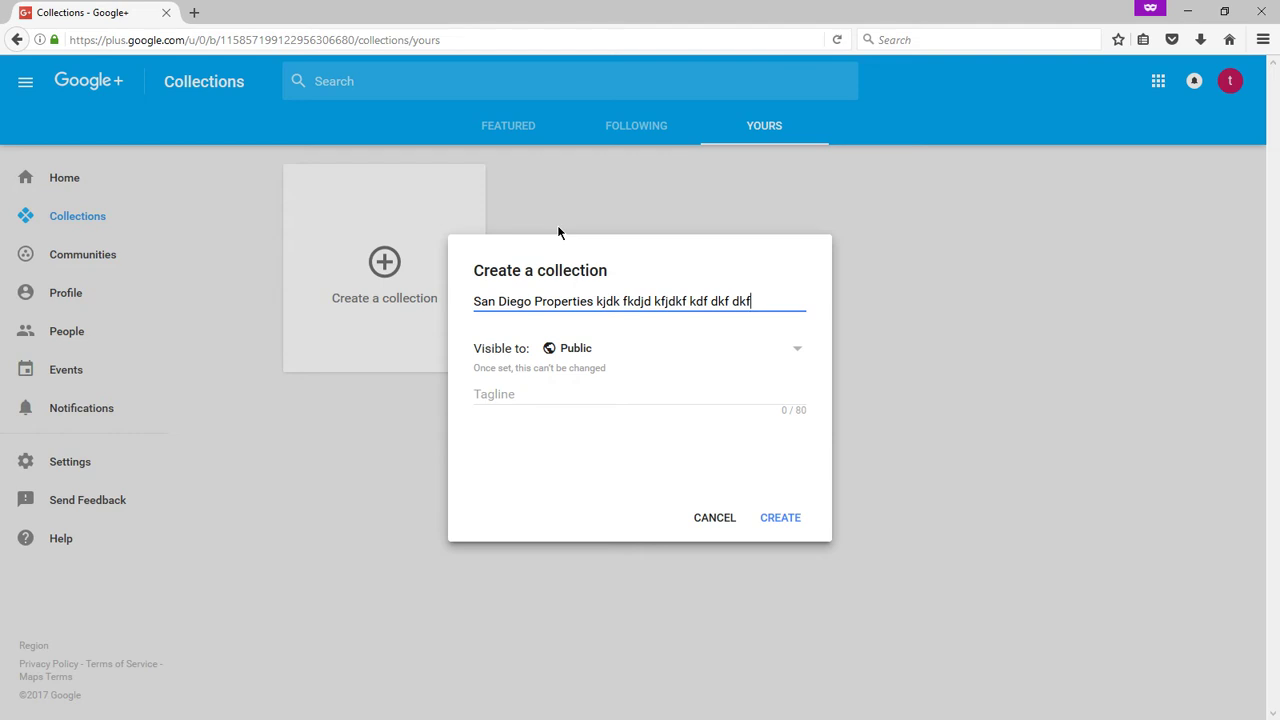
pyautogui.press('BackSpace')
pyautogui.press('BackSpace')
pyautogui.press('BackSpace')
pyautogui.press('BackSpace')
pyautogui.press('BackSpace')
pyautogui.press('BackSpace')
pyautogui.press('BackSpace')
pyautogui.press('BackSpace')
pyautogui.press('BackSpace')
pyautogui.press('BackSpace')
pyautogui.press('BackSpace')
pyautogui.press('BackSpace')
pyautogui.press('BackSpace')
pyautogui.press('BackSpace')
pyautogui.press('BackSpace')
pyautogui.press('BackSpace')
pyautogui.press('BackSpace')
pyautogui.press('BackSpace')
pyautogui.press('BackSpace')
pyautogui.press('BackSpace')
pyautogui.press('BackSpace')
pyautogui.press('BackSpace')
pyautogui.press('BackSpace')
pyautogui.press('BackSpace')
pyautogui.press('BackSpace')
pyautogui.press('BackSpace')
pyautogui.press('BackSpace')
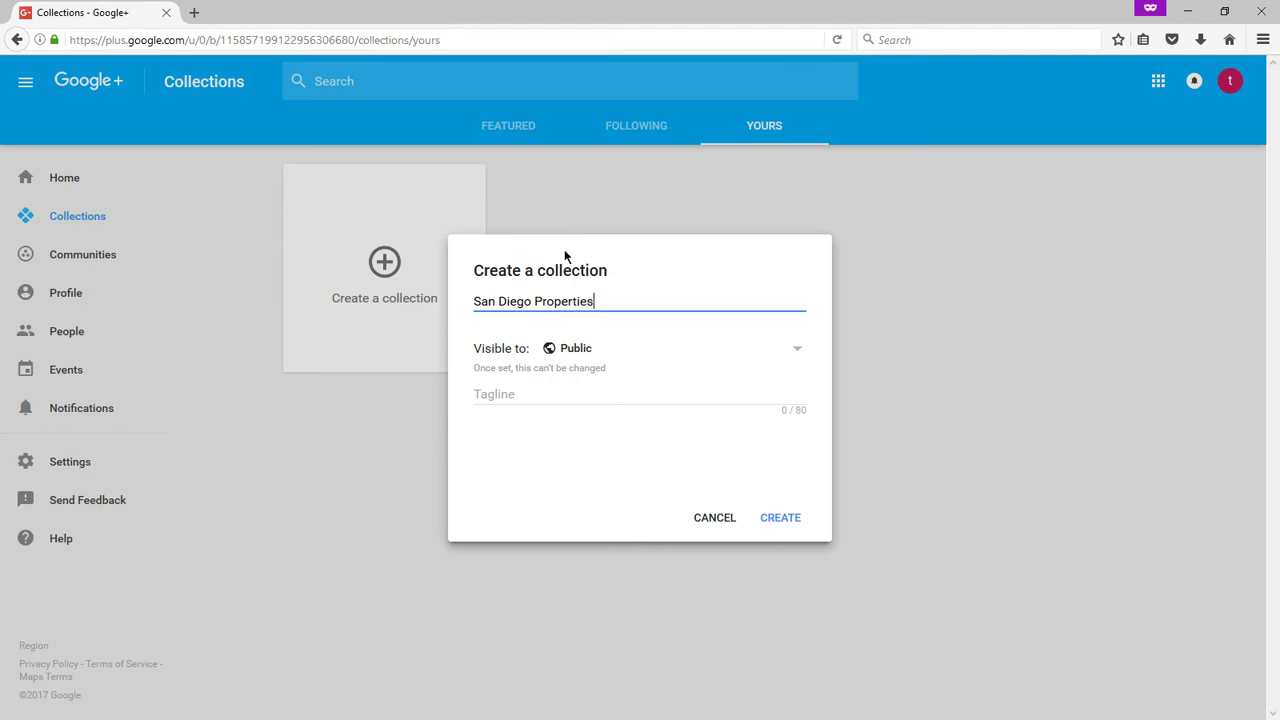
# Keep the collection's visibility Public, add the tagline "Focusing on first-time home buyers" and create the collection
pyautogui.click(578, 352)
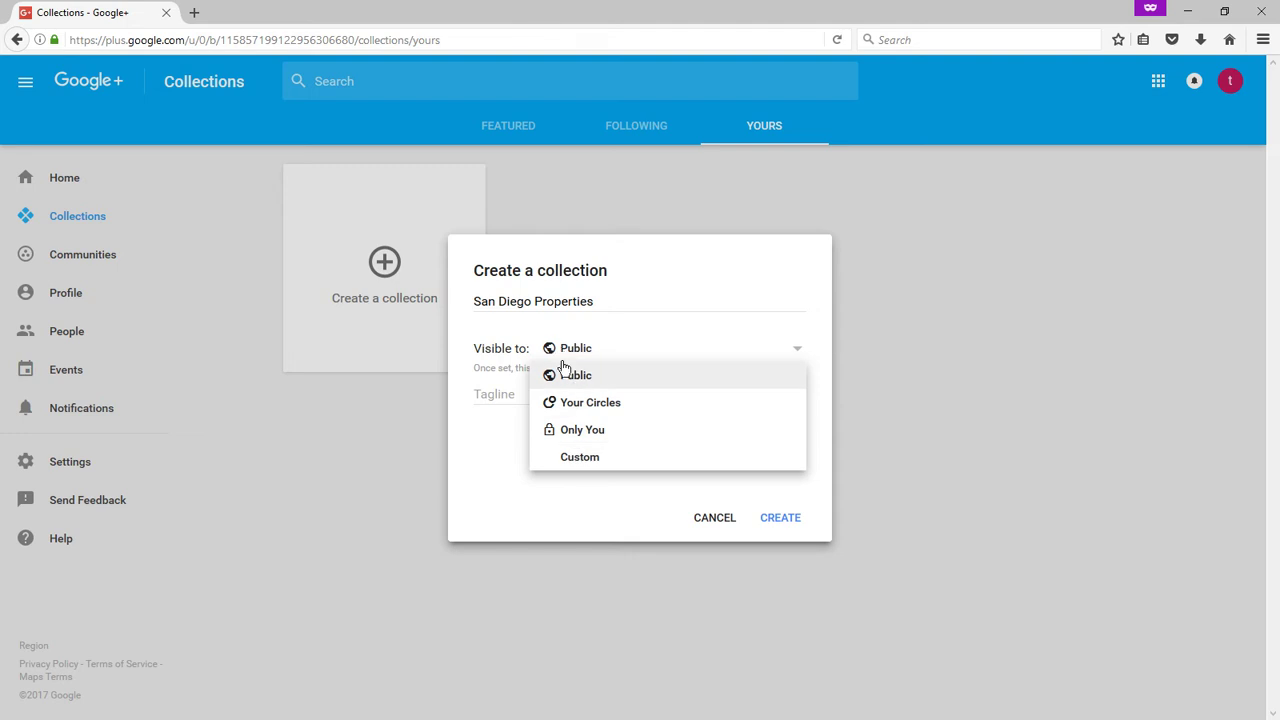
pyautogui.click(501, 457)
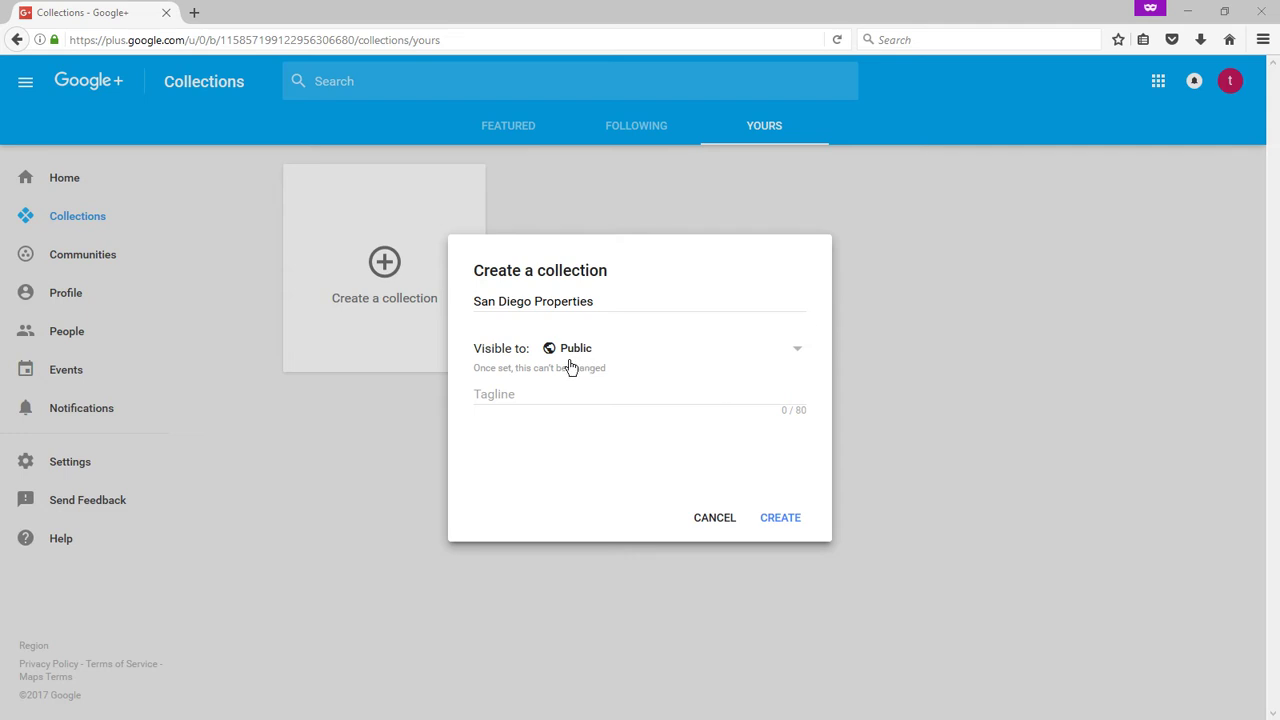
pyautogui.click(495, 394)
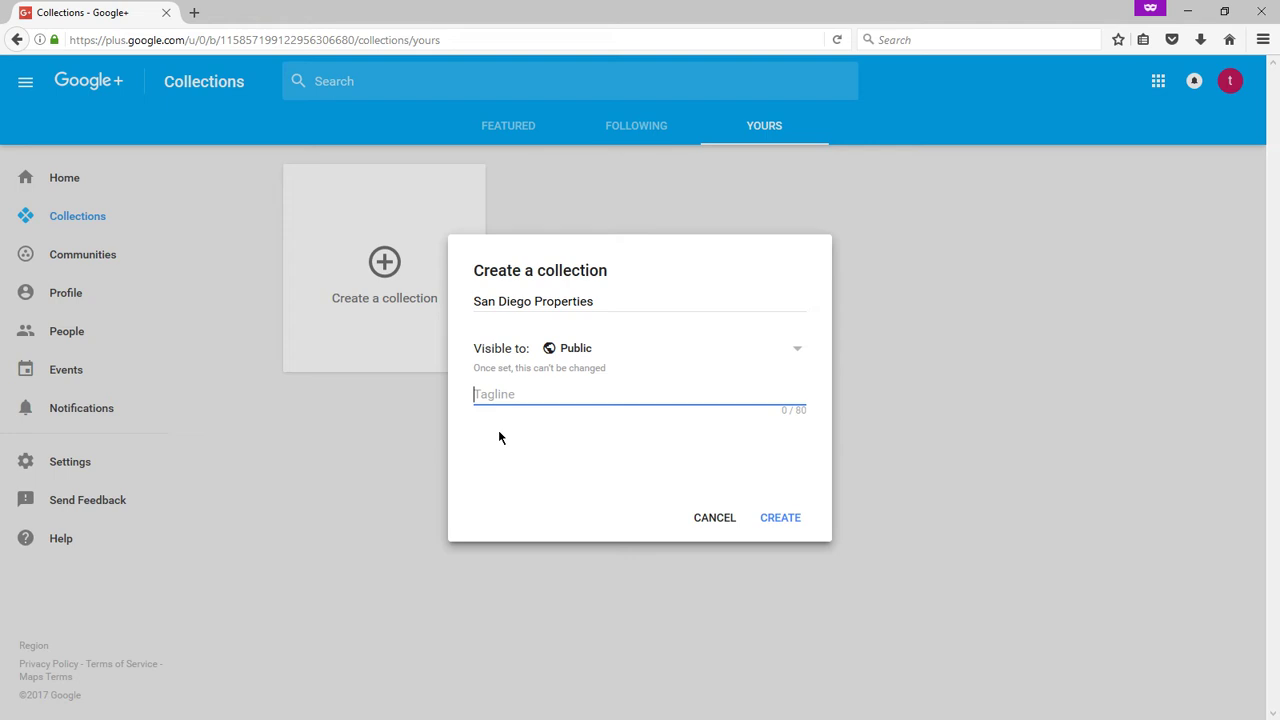
pyautogui.write('Focusing on first-time home bu')
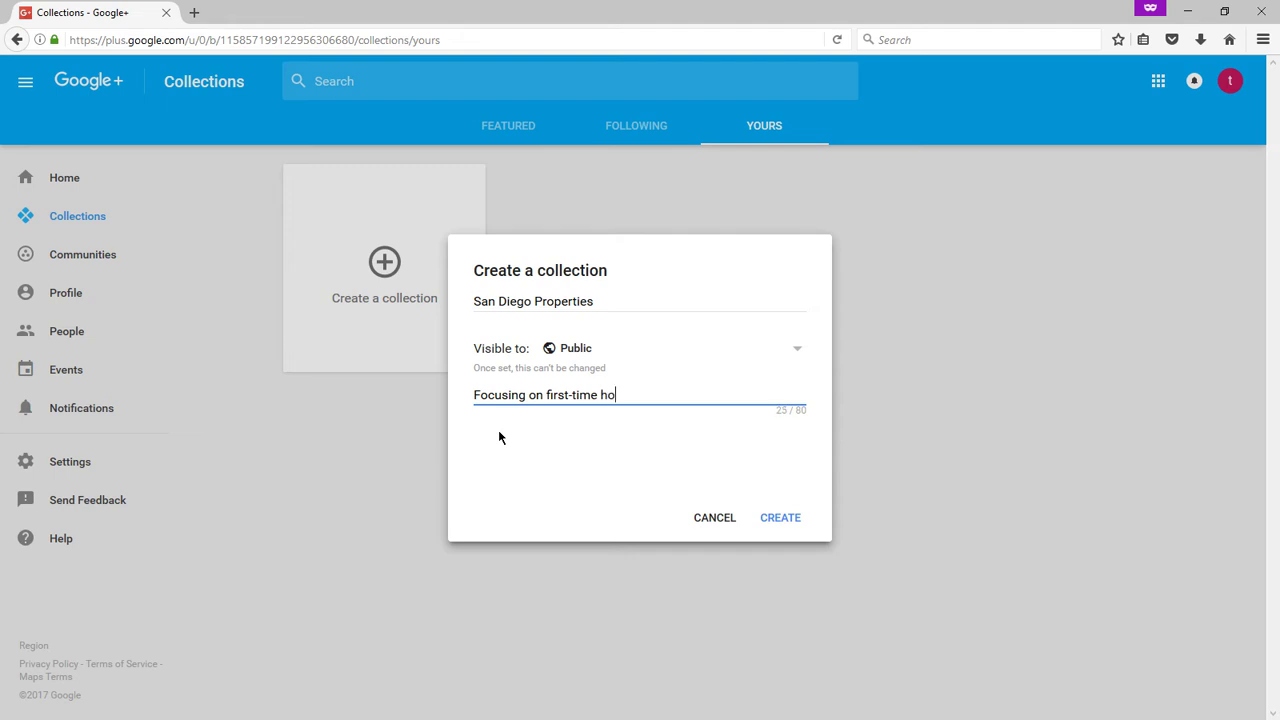
pyautogui.write('yers')
pyautogui.click(778, 519)
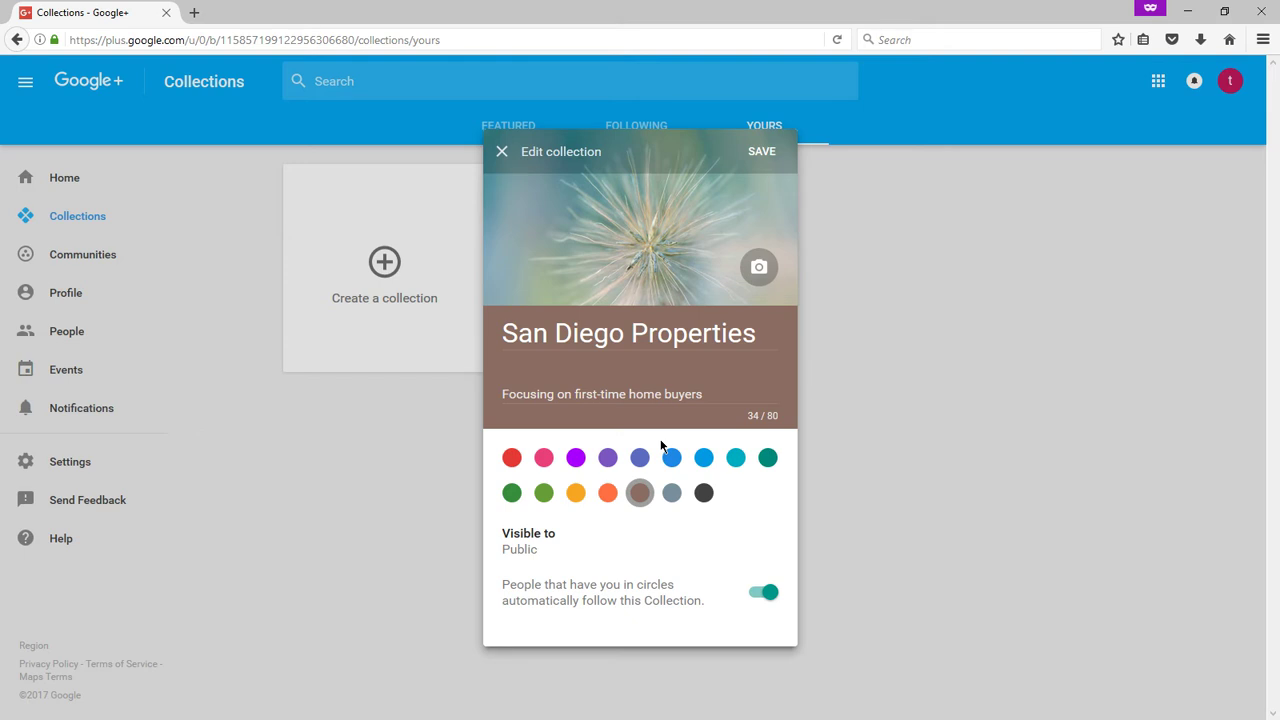
# Replace the collection's cover with the black-and-white photo of a curved building from the offered pictures
pyautogui.click(758, 268)
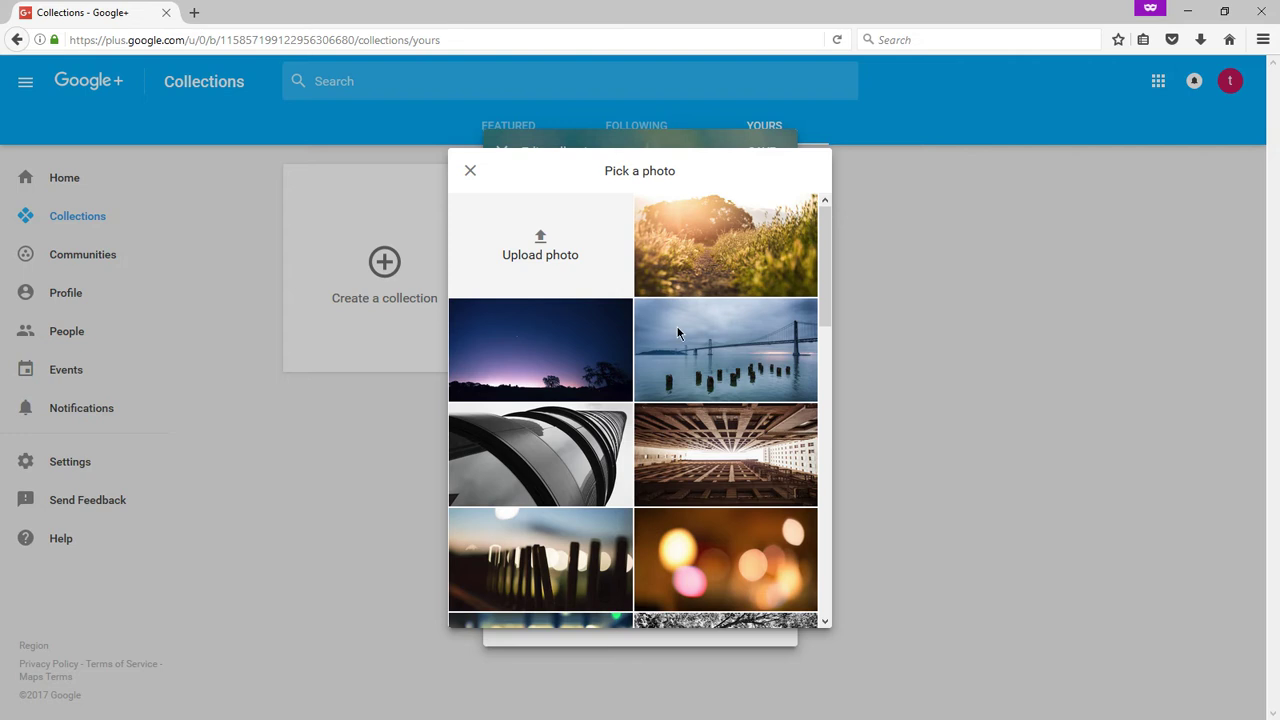
pyautogui.scroll(-5, 677, 330)
pyautogui.scroll(5, 677, 330)
pyautogui.click(586, 444)
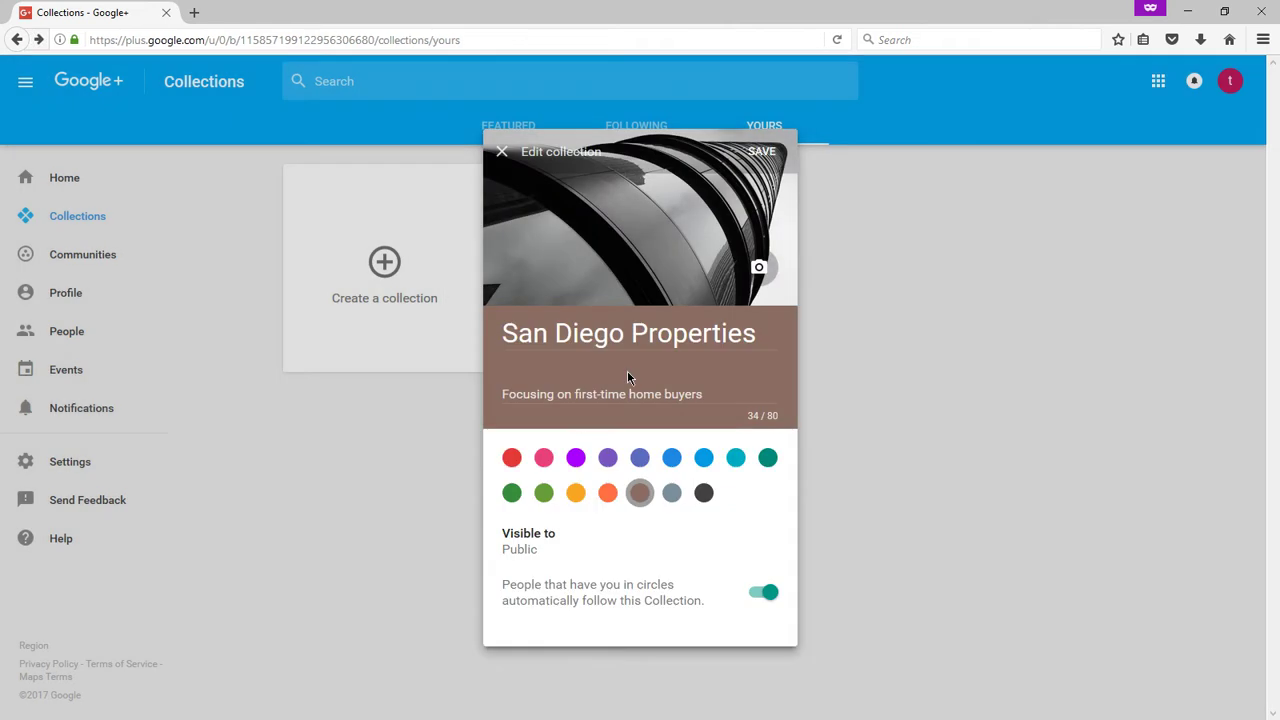
# Set the collection's theme colour to indigo blue and save the collection
pyautogui.click(578, 492)
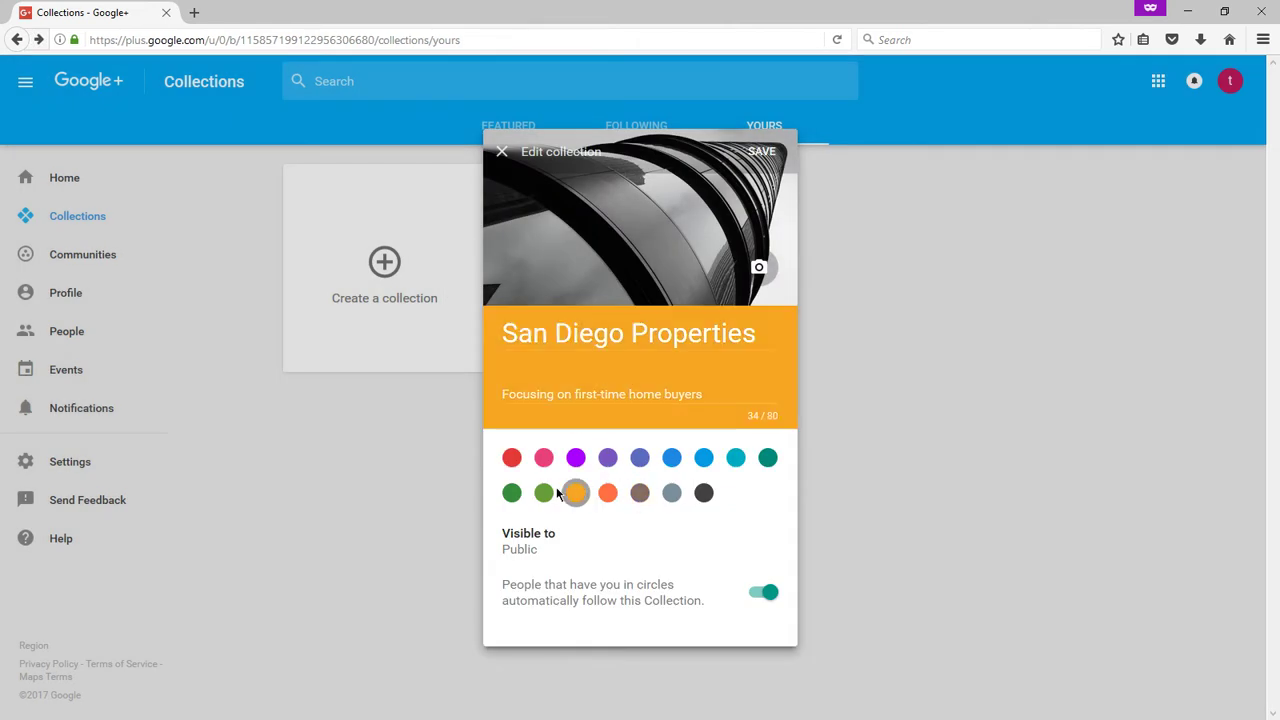
pyautogui.click(639, 459)
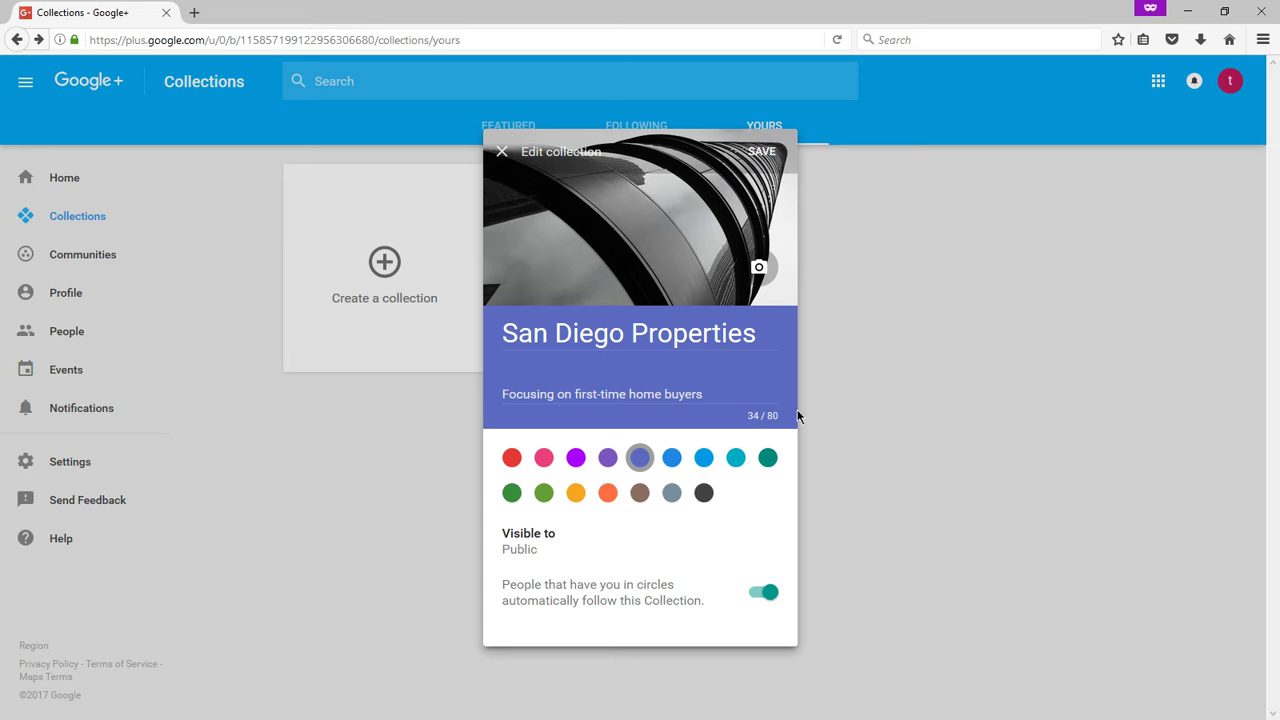
pyautogui.click(757, 153)
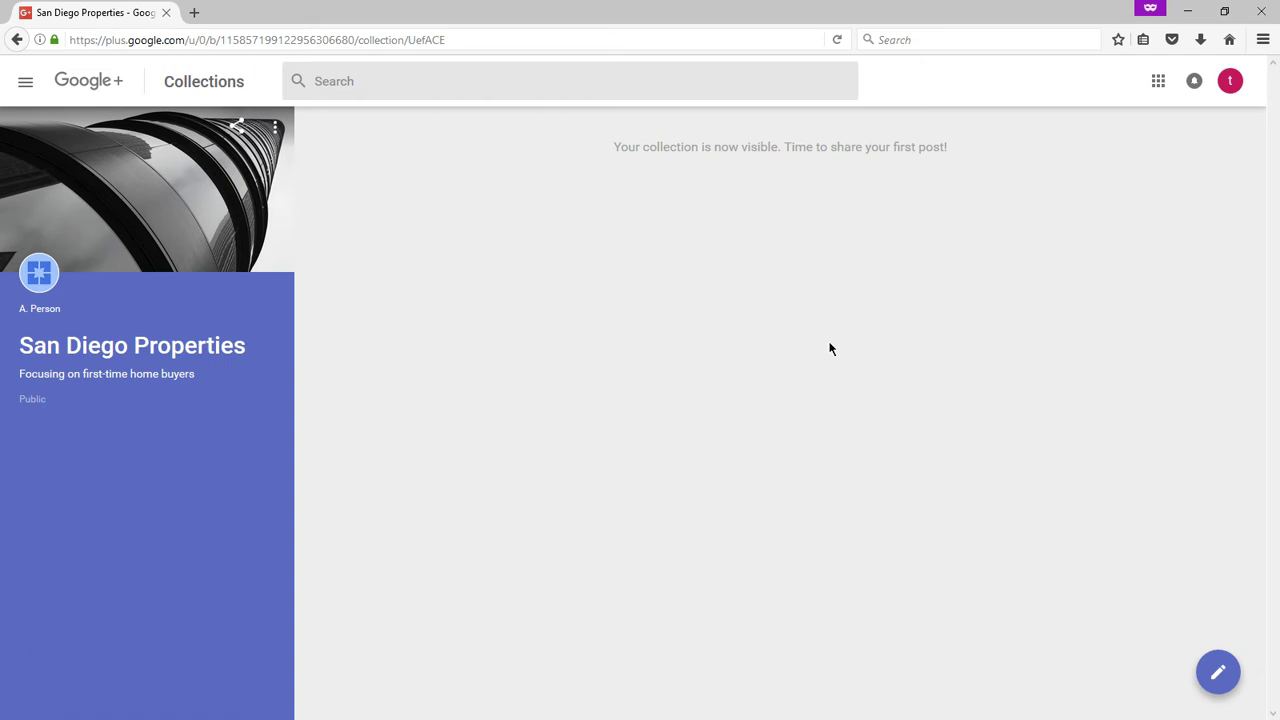
# Examine the sharing options and the management options of the "San Diego Properties" collection
pyautogui.click(237, 130)
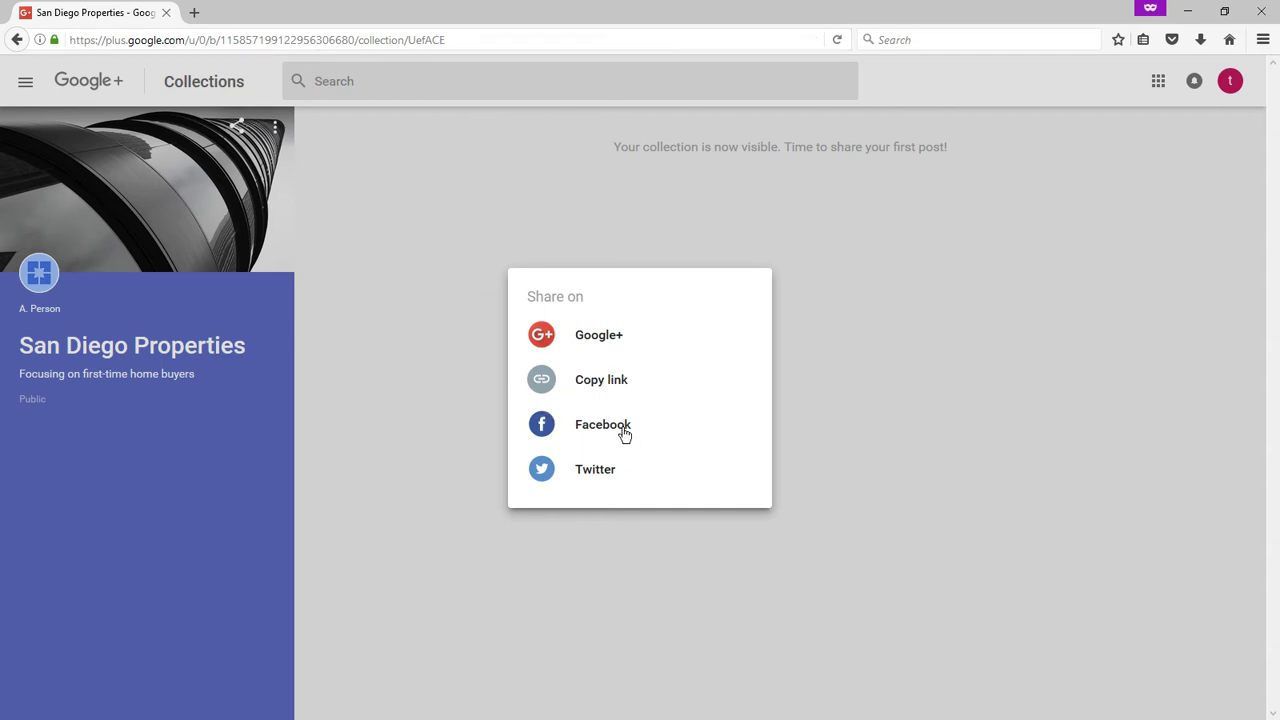
pyautogui.click(402, 329)
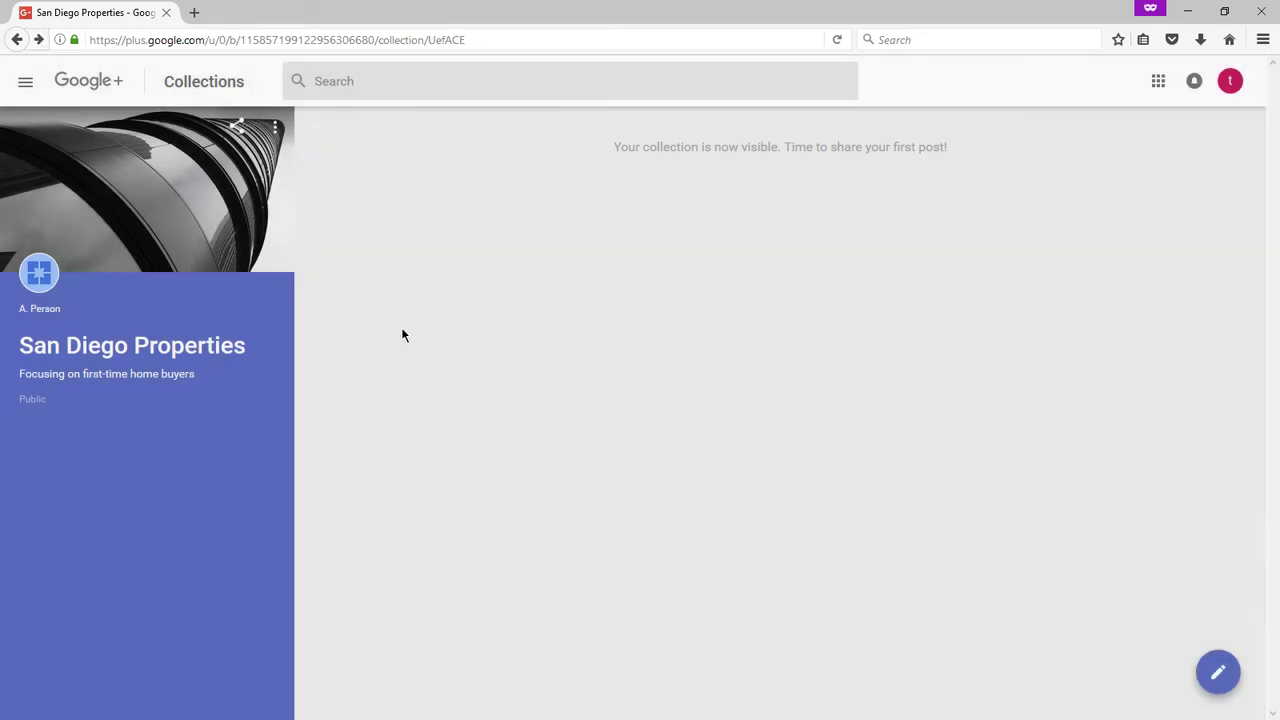
pyautogui.click(275, 130)
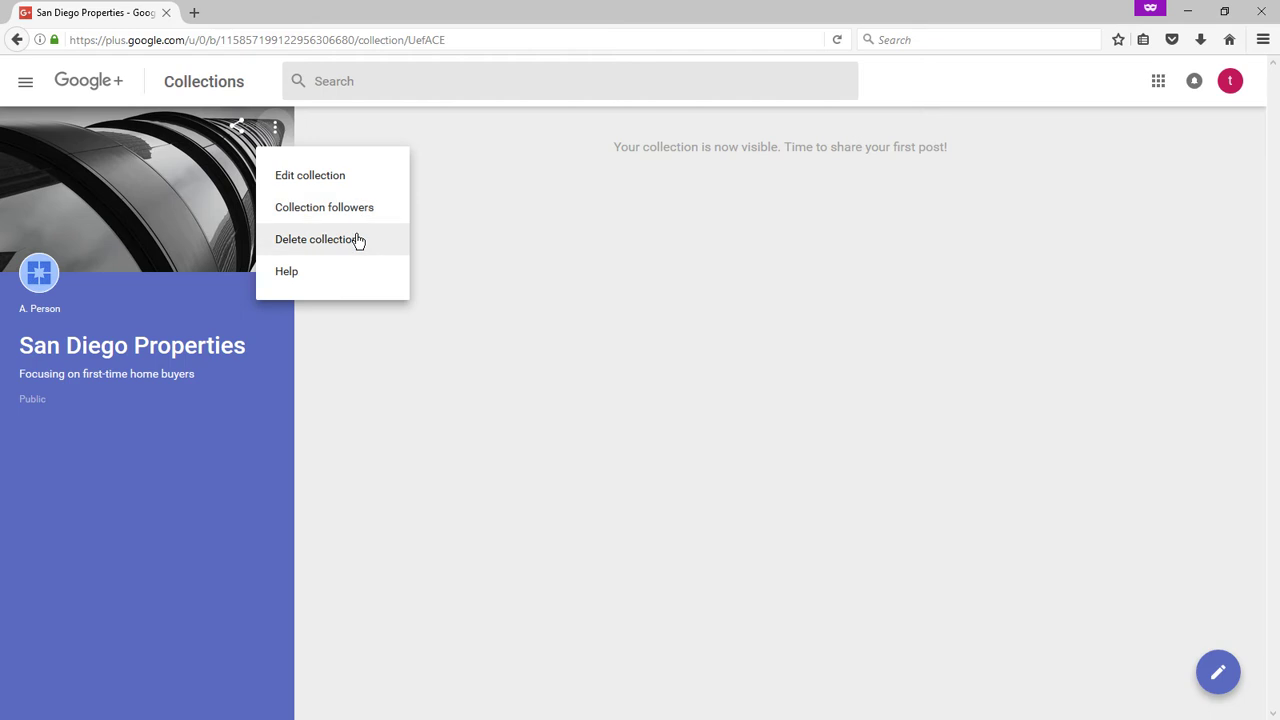
pyautogui.click(680, 287)
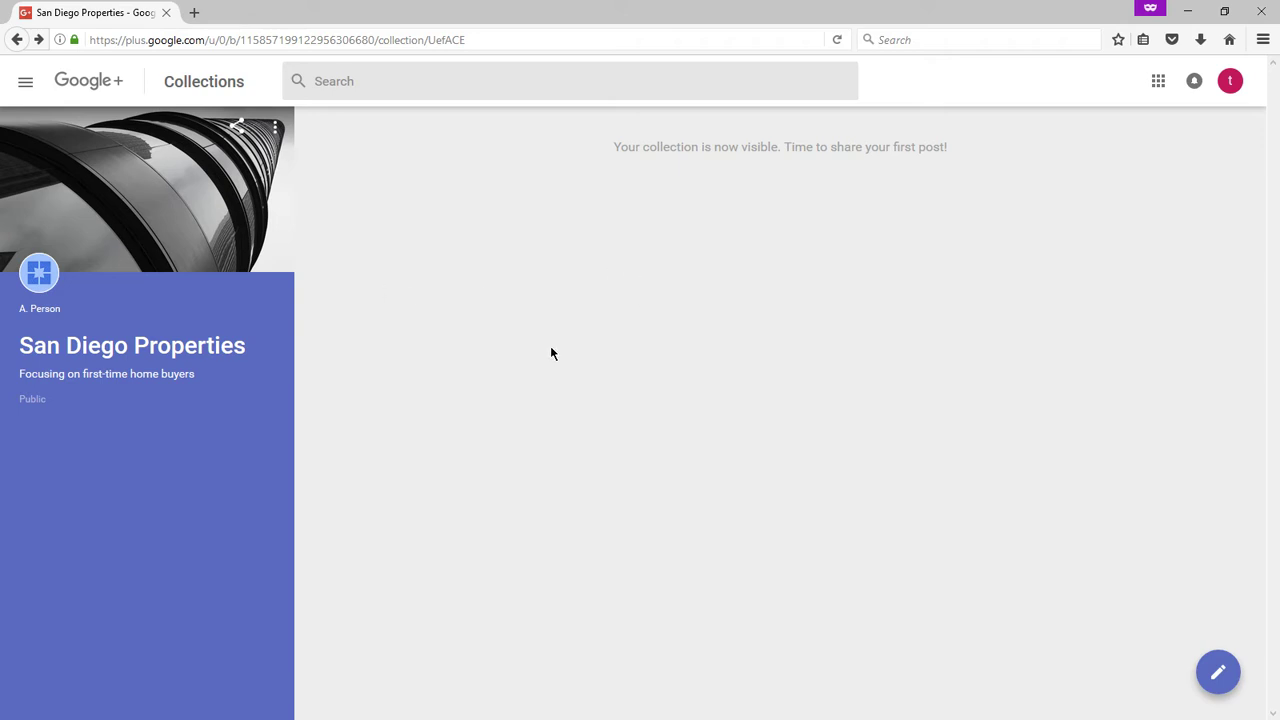
# Start a post in the "San Diego Properties" collection and upload the photo IMG_5594.jpg from the tmp folder on the Desktop
pyautogui.click(1218, 682)
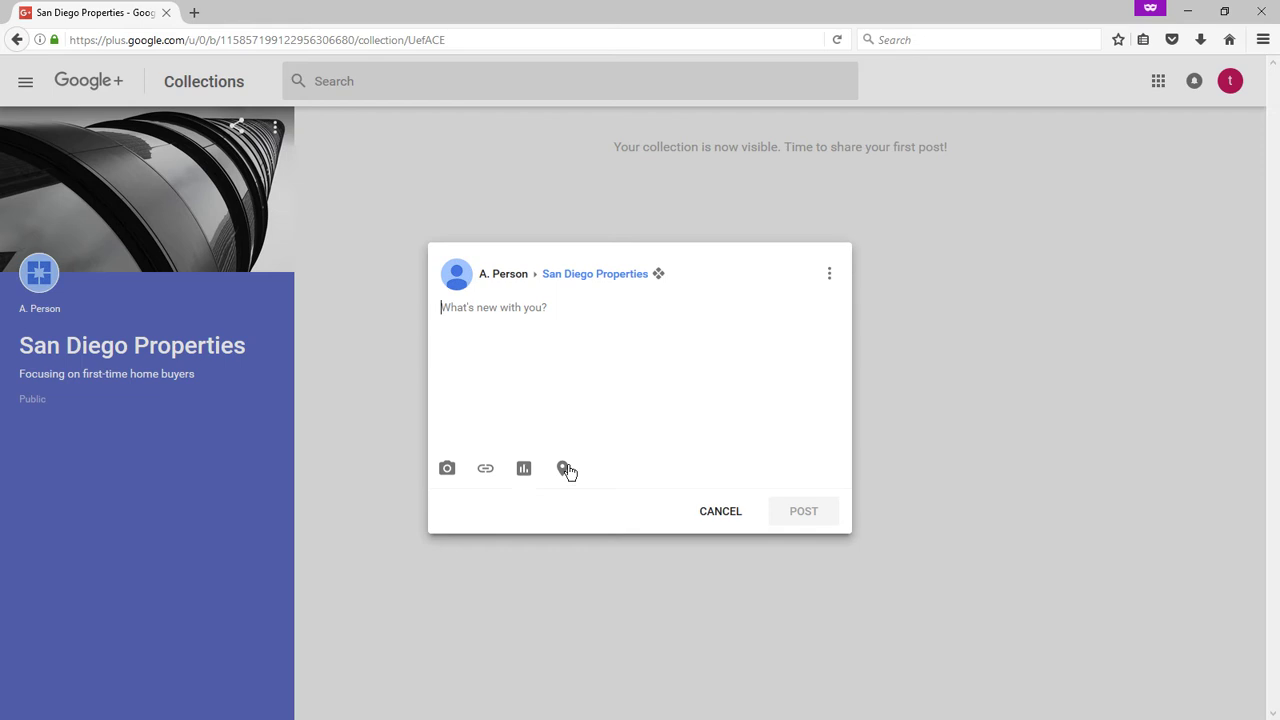
pyautogui.click(448, 468)
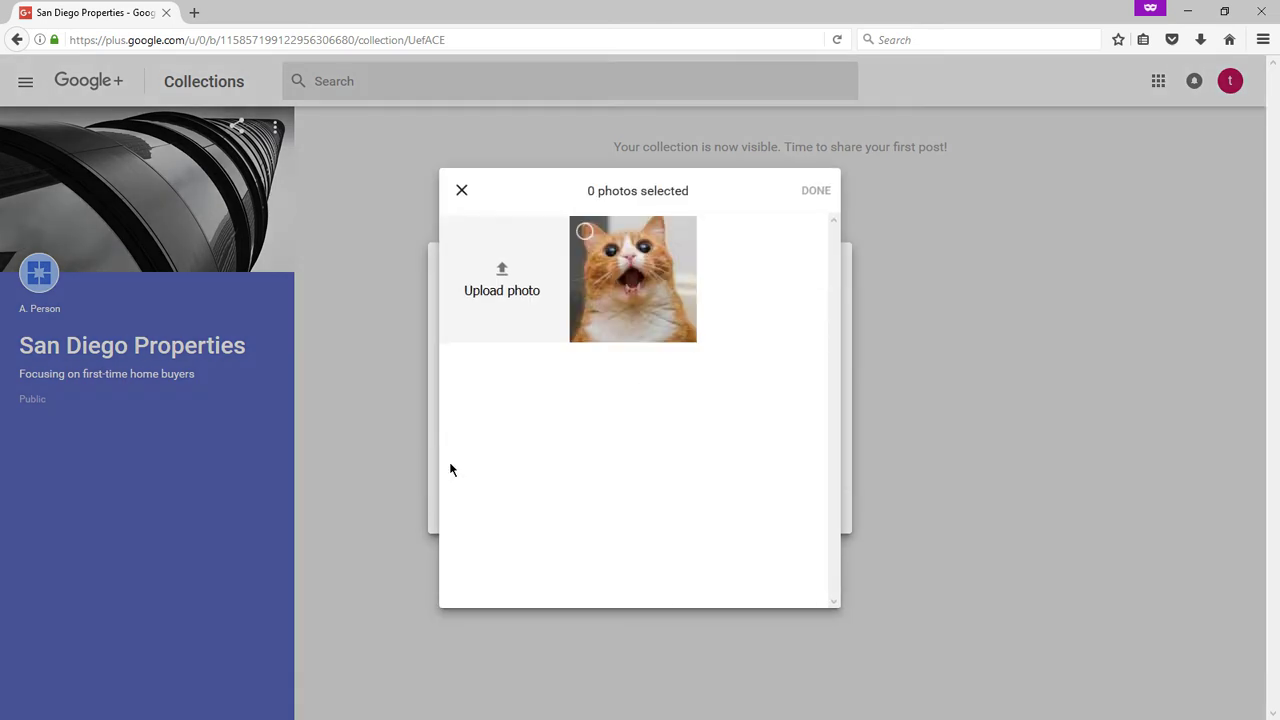
pyautogui.click(513, 269)
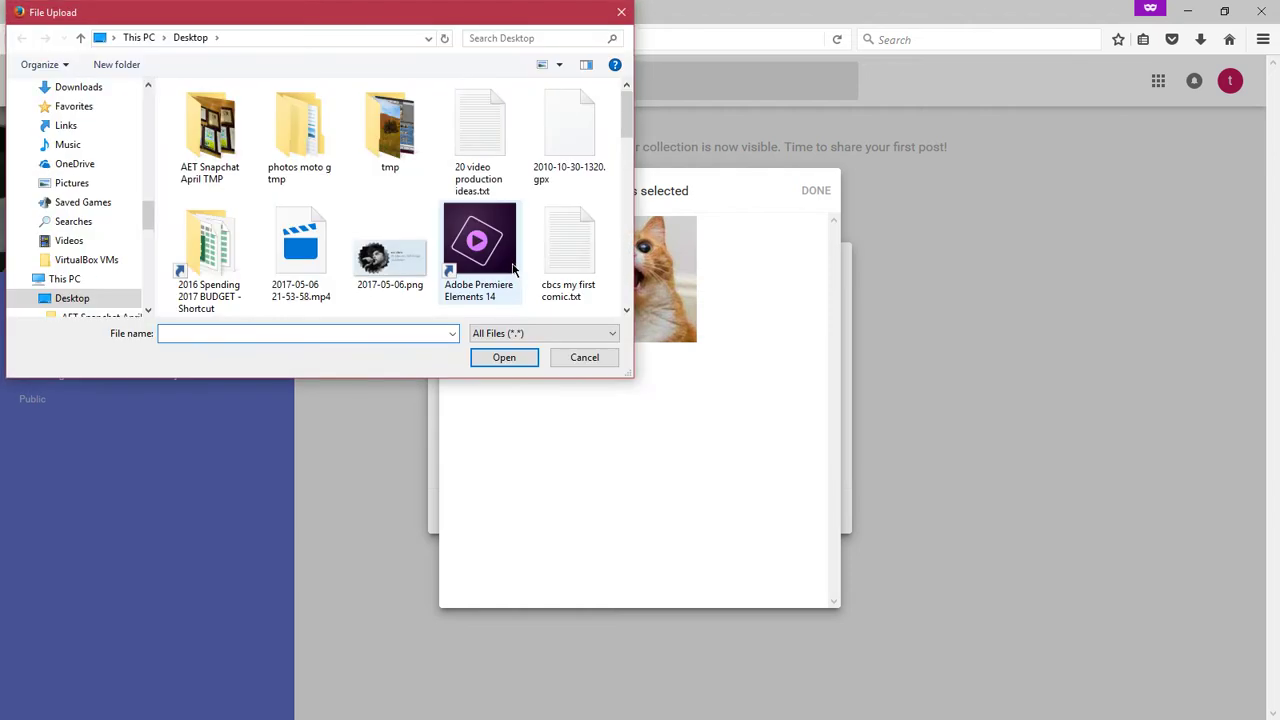
pyautogui.doubleClick(405, 150)
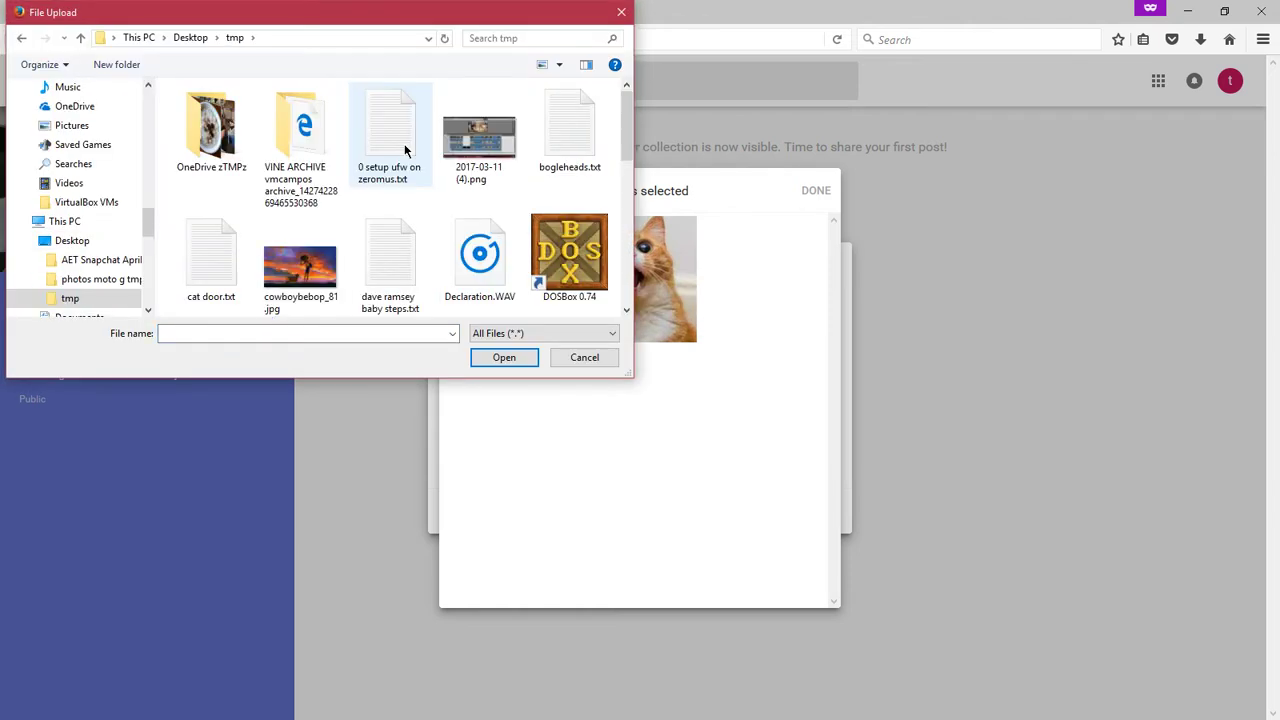
pyautogui.scroll(-3, 620, 222)
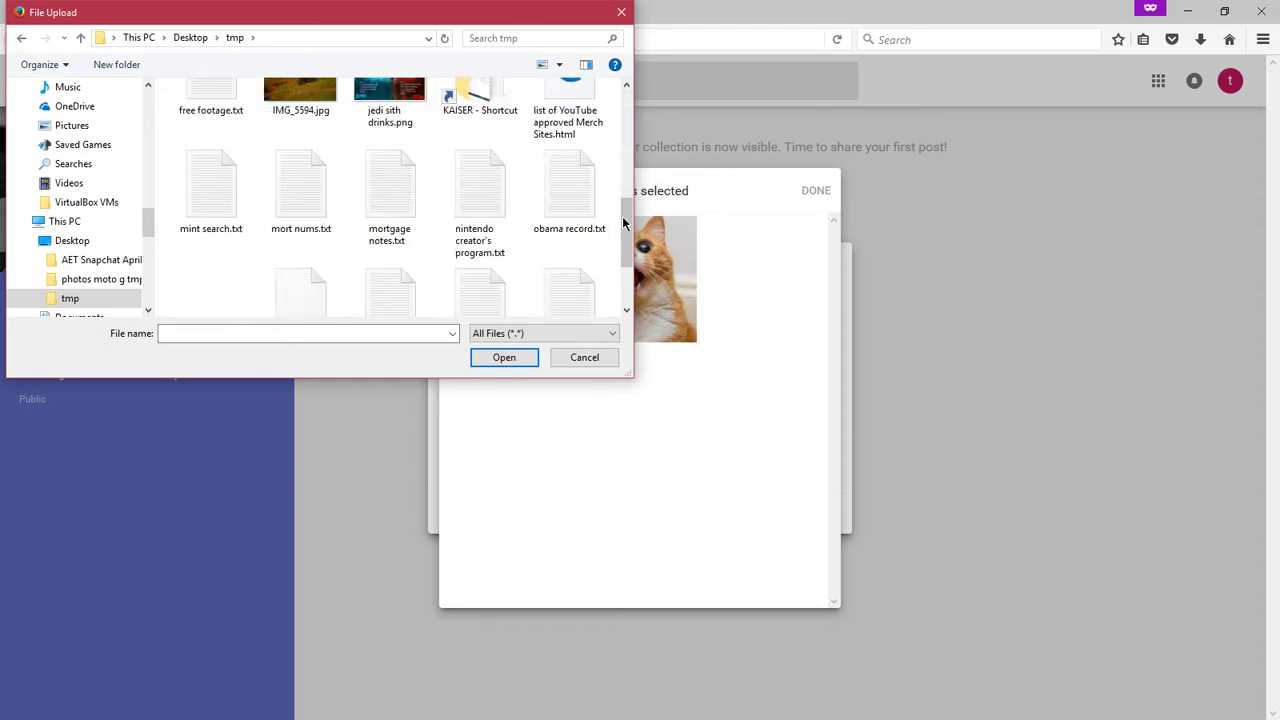
pyautogui.scroll(-1, 622, 222)
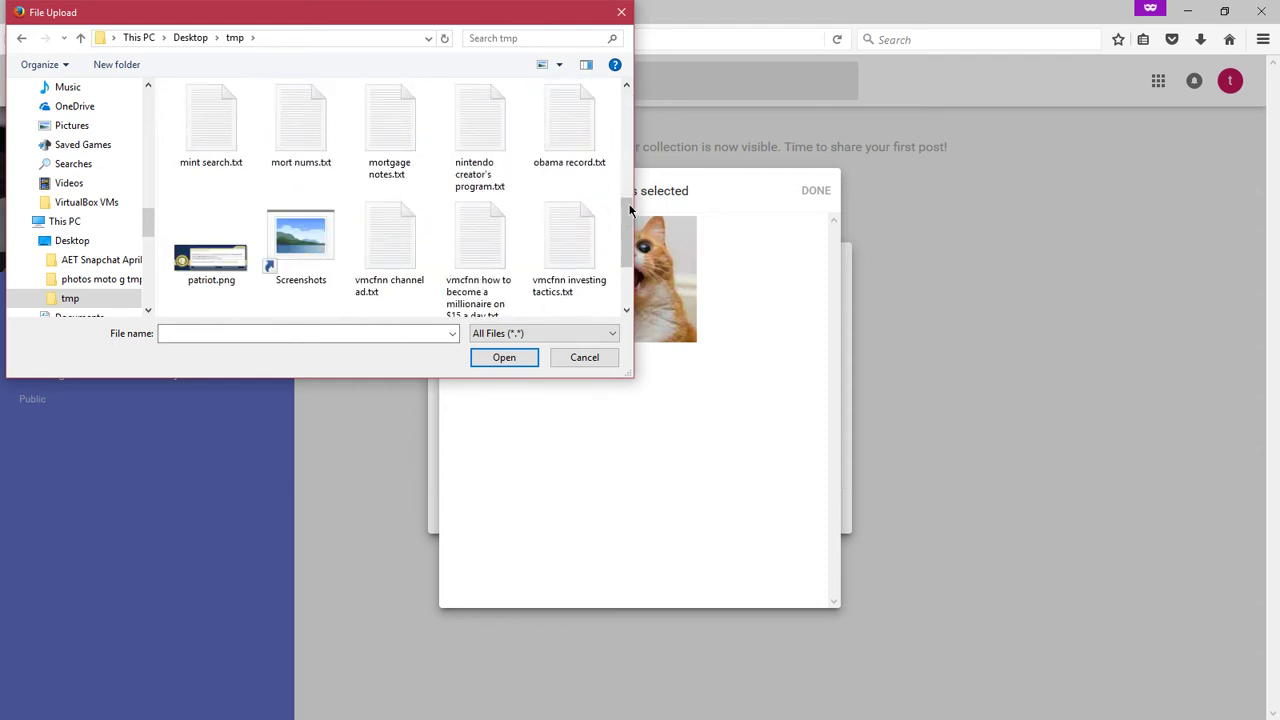
pyautogui.scroll(3, 628, 208)
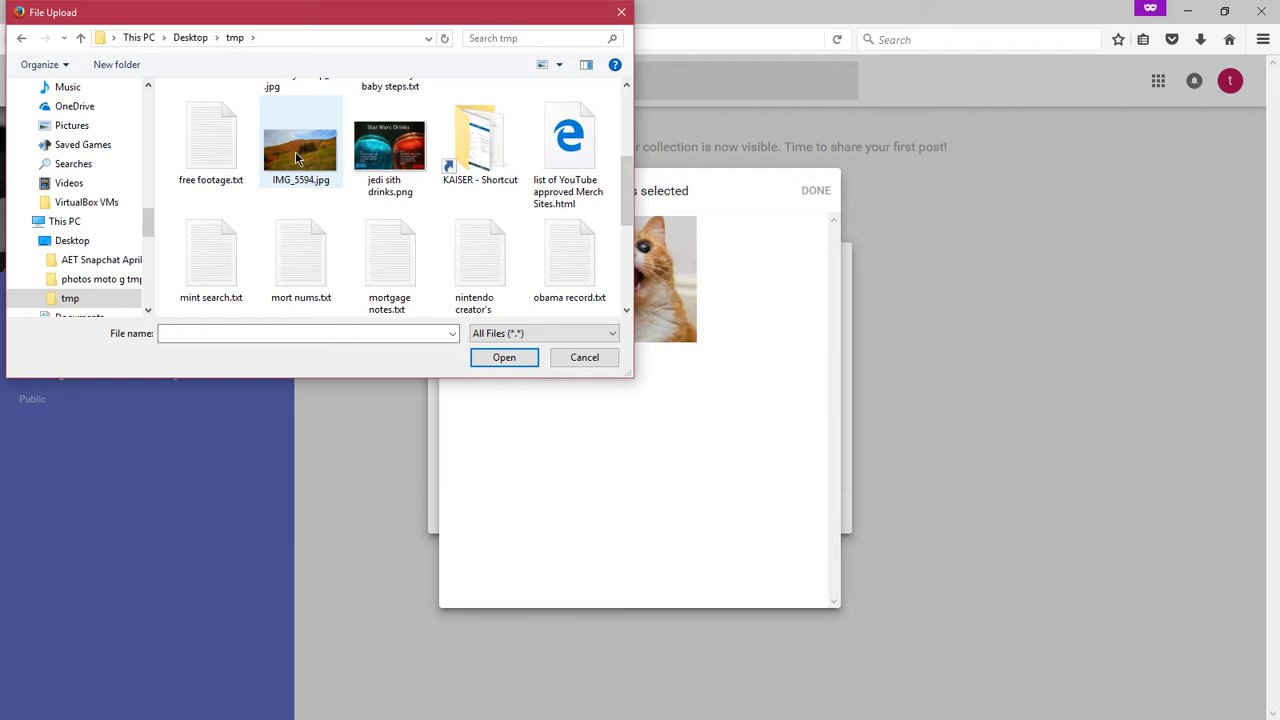
pyautogui.doubleClick(295, 151)
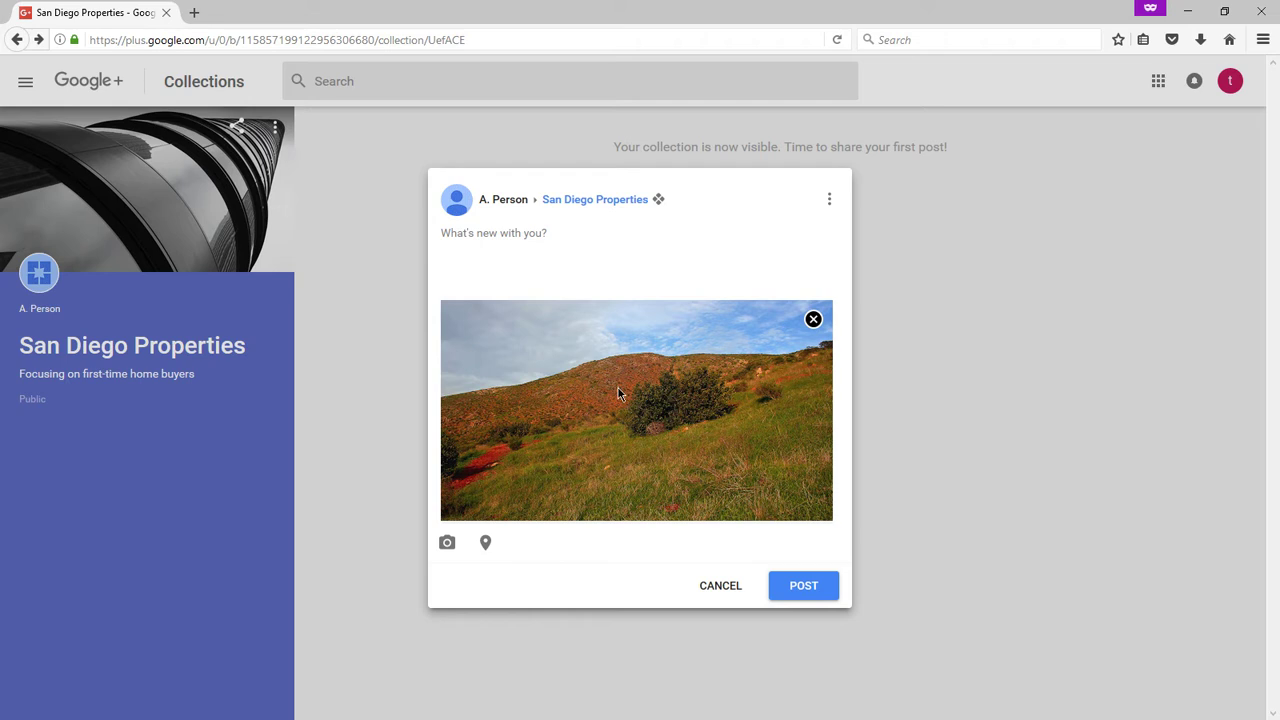
pyautogui.click(513, 244)
pyautogui.write('jdf kdjkdf kdfj kdfj kdf')
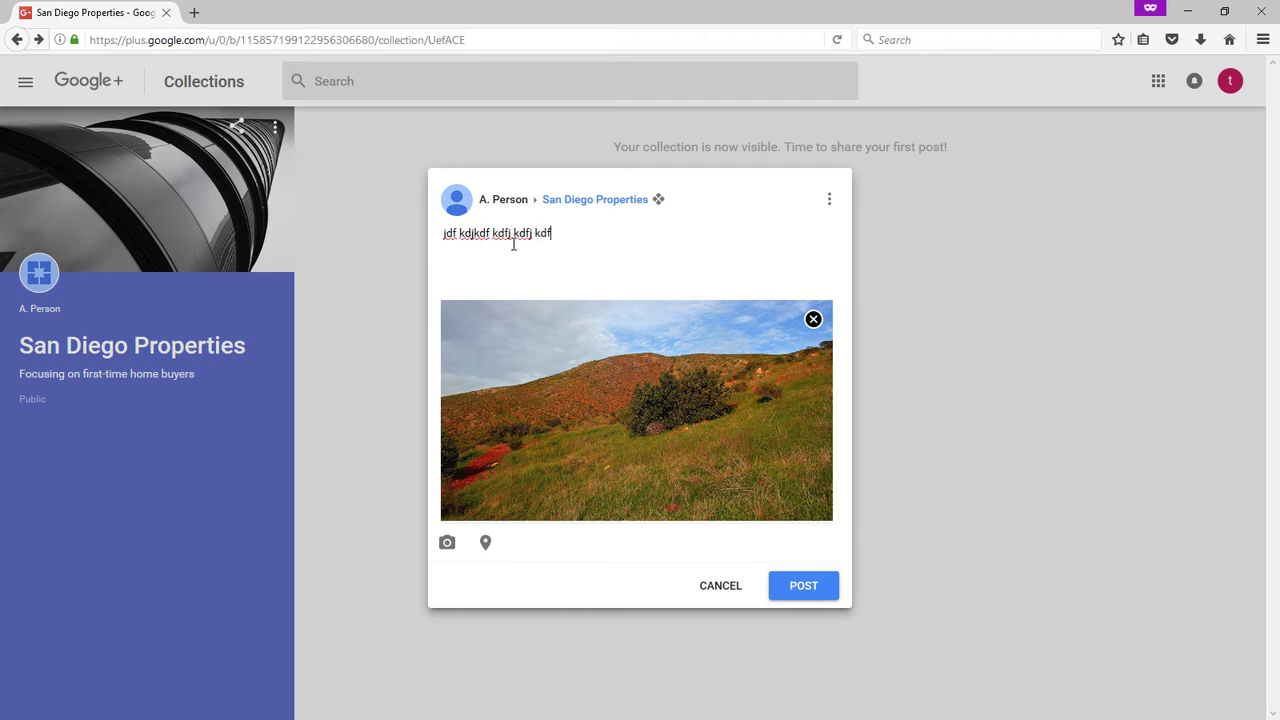
pyautogui.write('jdfkjdf kdfj kdfd jfkfd jdkf fdk jdfkdf dfk jd')
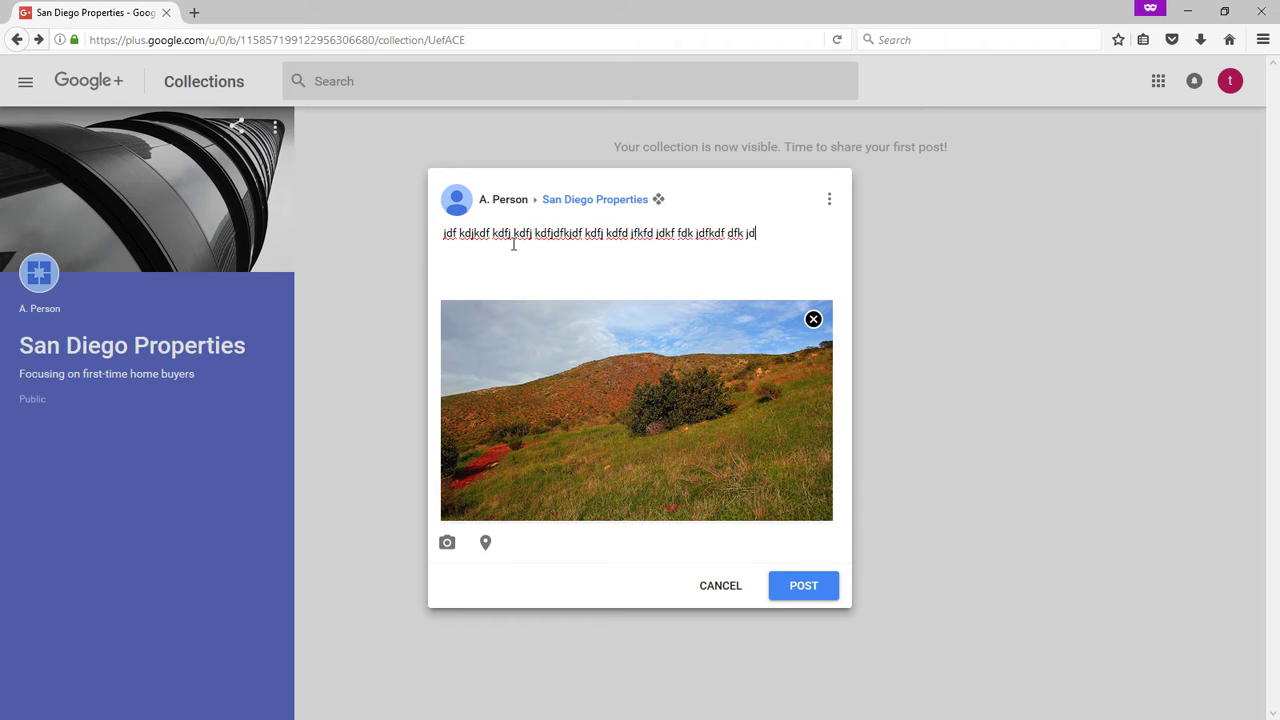
pyautogui.write('fkdfj dkfj dfkjf kdfj dkjdf dfj fkjdf k')
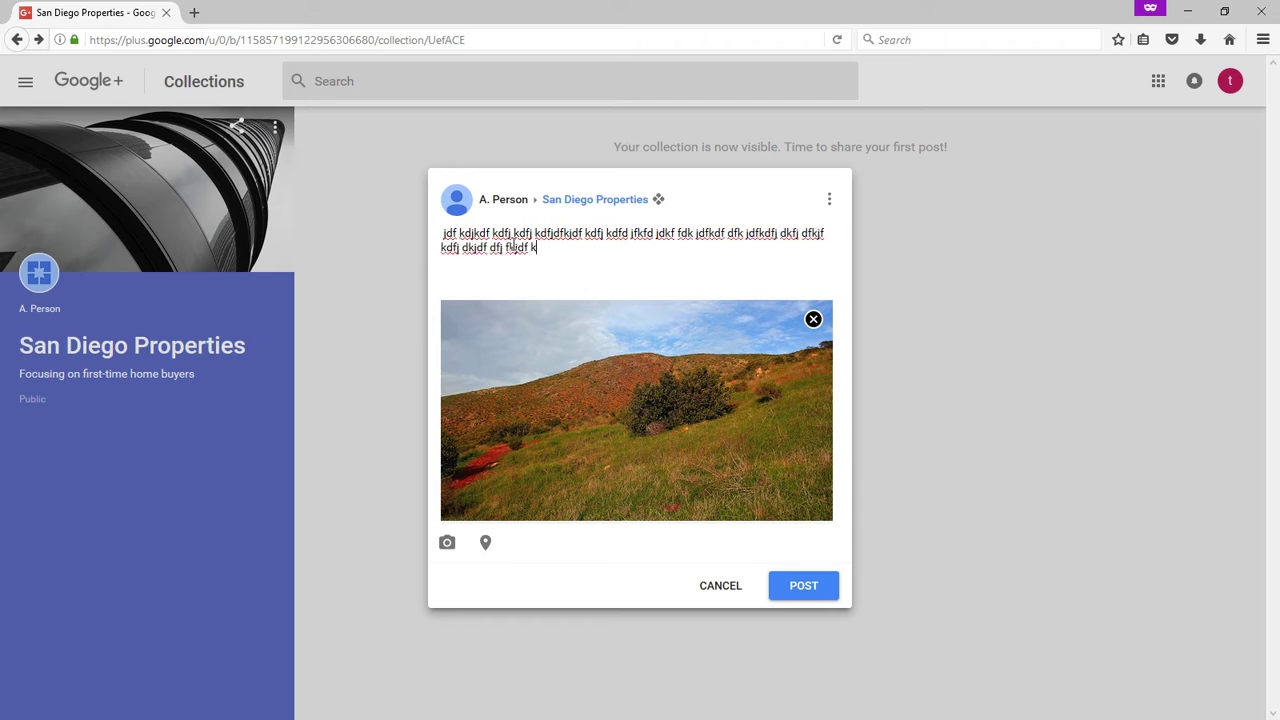
pyautogui.write('dfjk dfkdf jkdfjdfk dkj dfkdfj kdfj kdfj dfk')
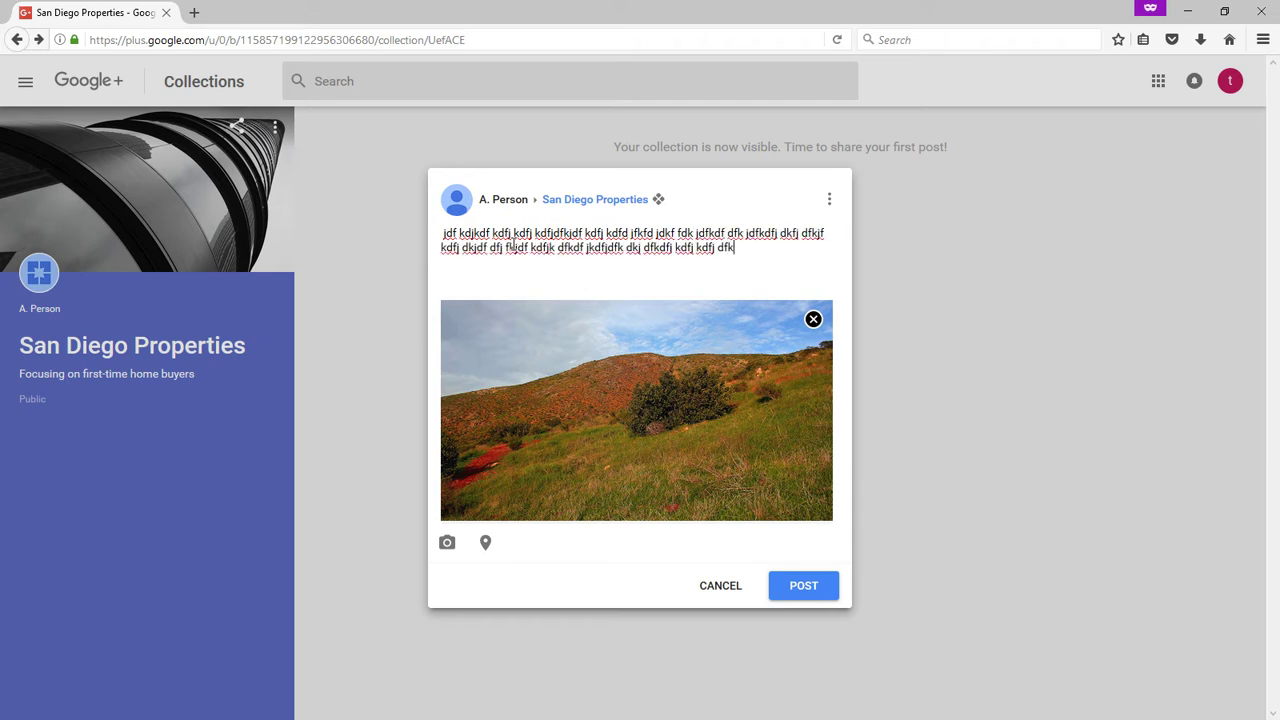
pyautogui.write('j dfkdf jkdf')
pyautogui.hotkey('ctrl', 'a')
pyautogui.press('BackSpace')
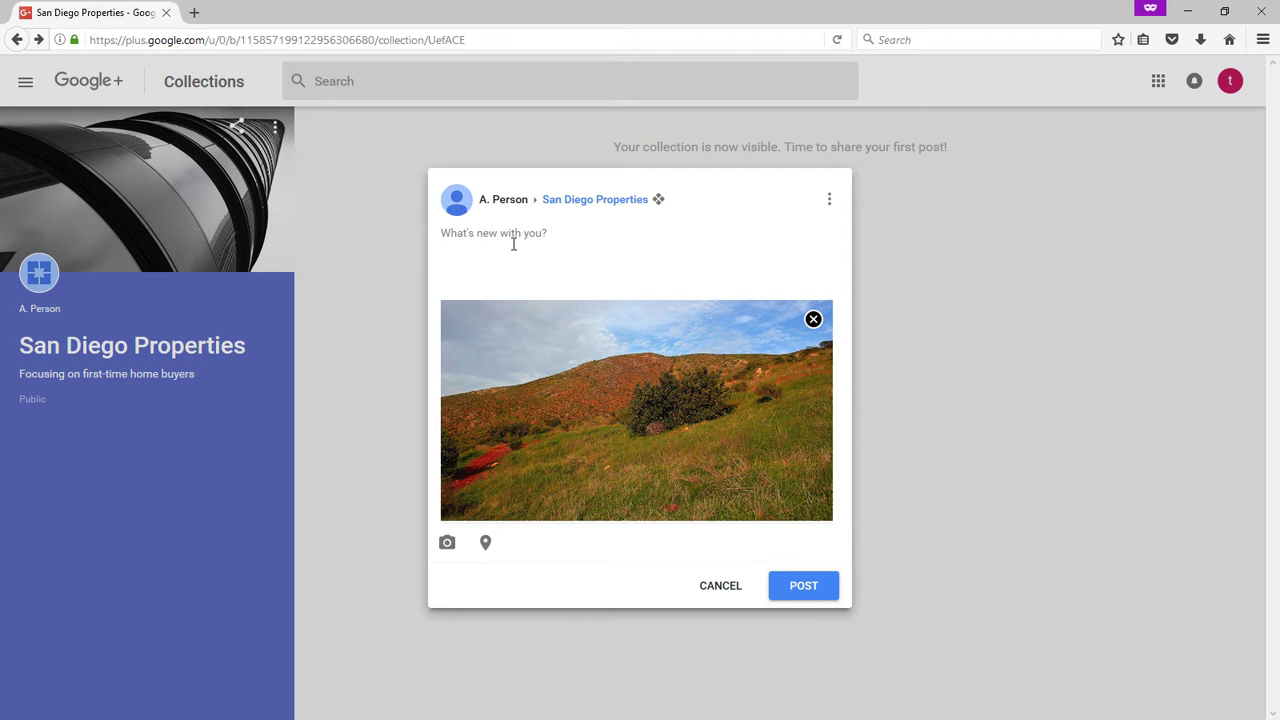
# Caption the photo "This magnificent property is just waiting for you. Make an offer" followed by the contact phone number, and publish the post
pyautogui.write('This magnificent pro')
pyautogui.write('r')
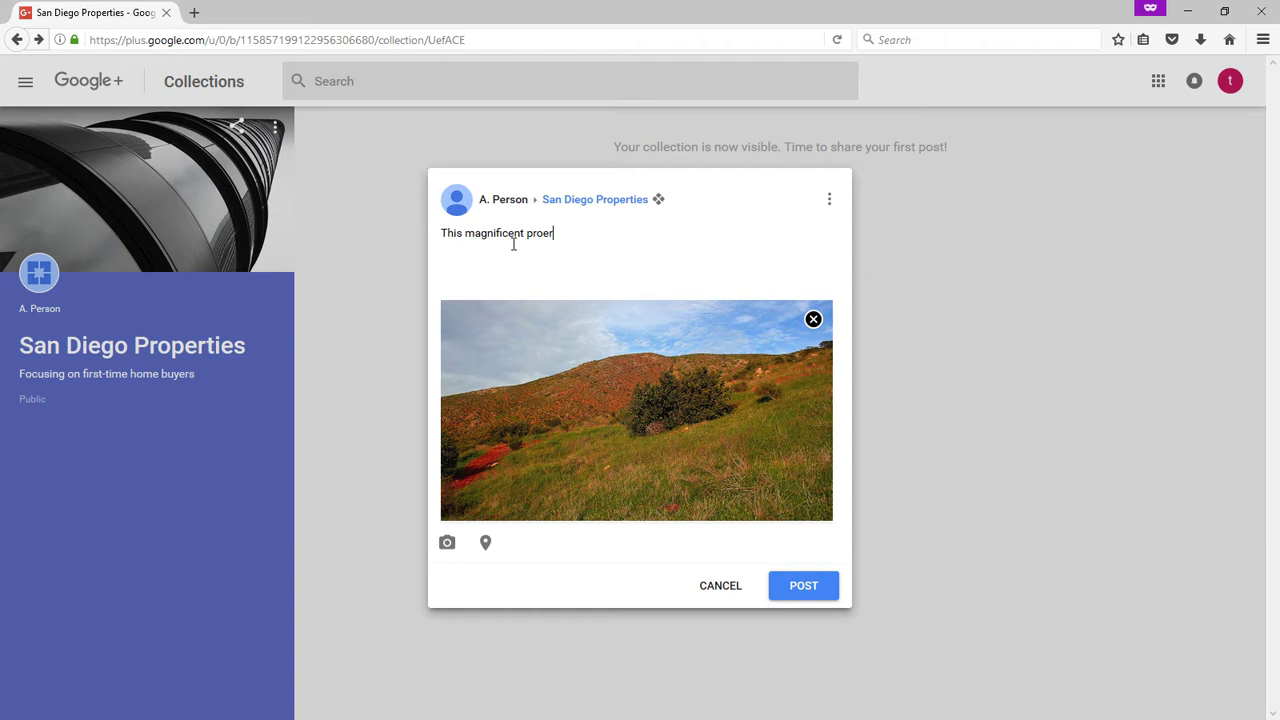
pyautogui.press('BackSpace')
pyautogui.write('perty is just waiting or')
pyautogui.press('BackSpace')
pyautogui.press('BackSpace')
pyautogui.press('BackSpace')
pyautogui.write('for you. ')
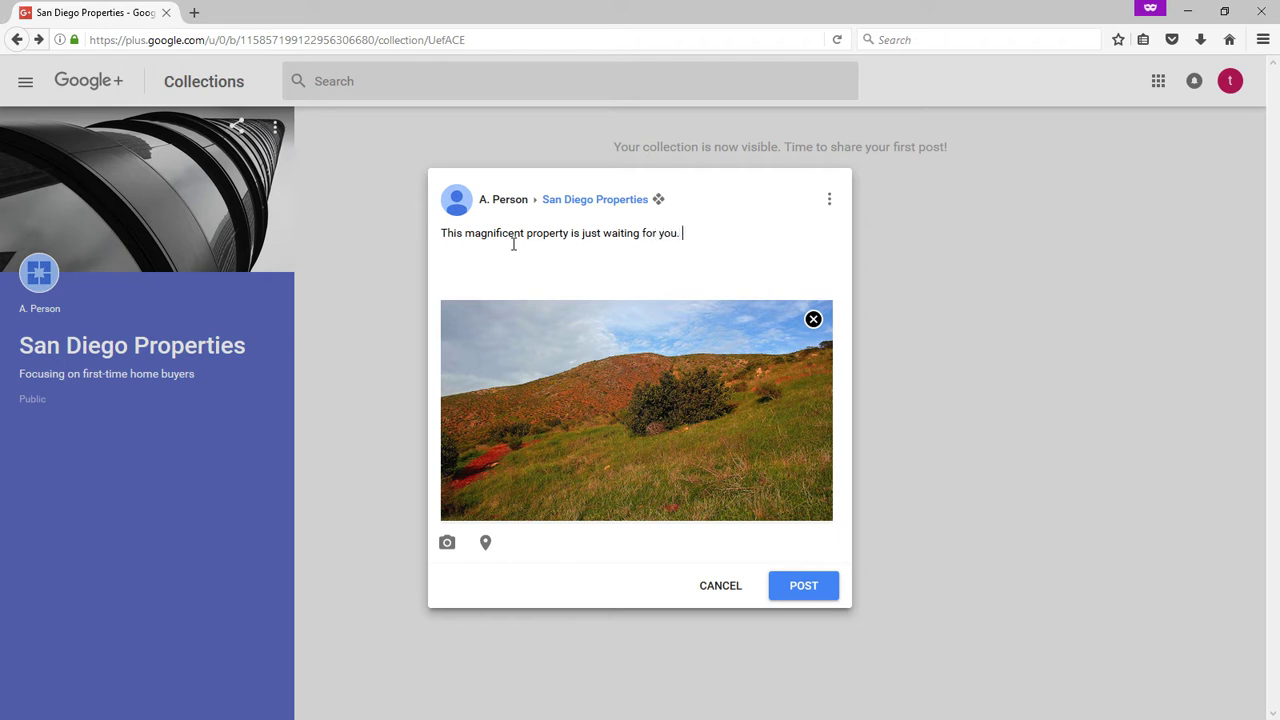
pyautogui.write('Make an offer 619-373.')
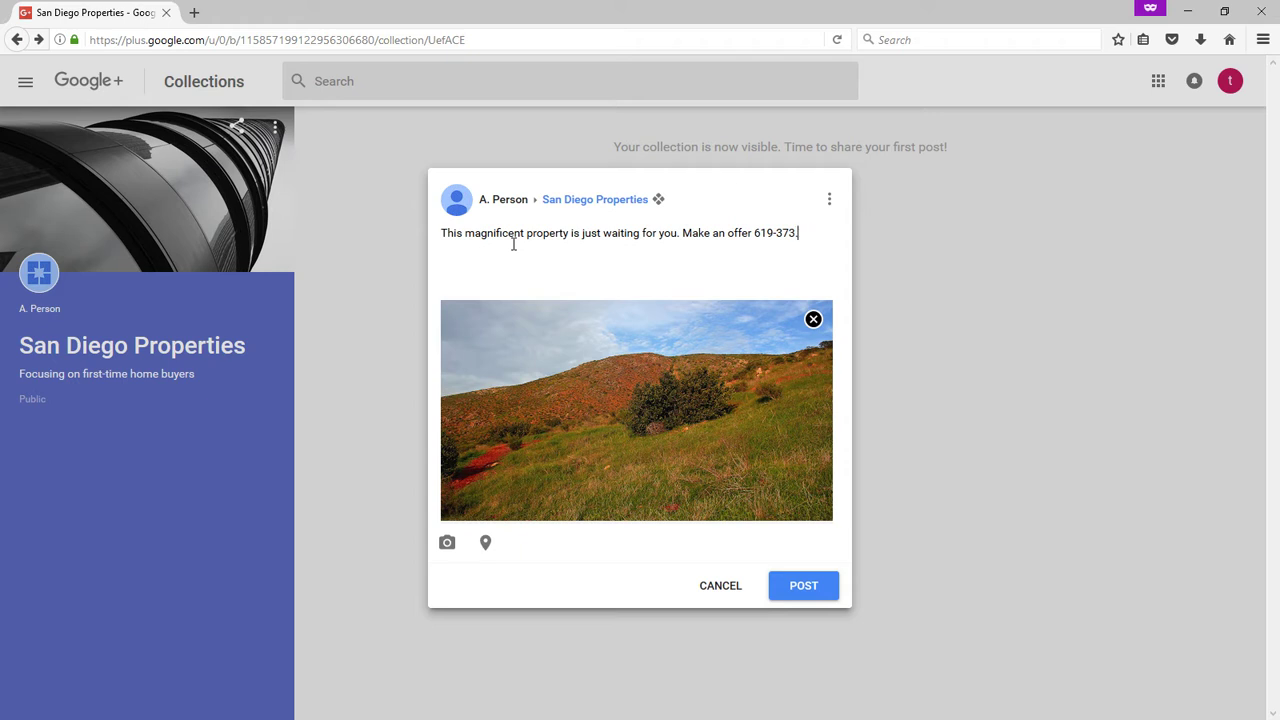
pyautogui.press('BackSpace')
pyautogui.write('-55xx')
pyautogui.click(810, 594)
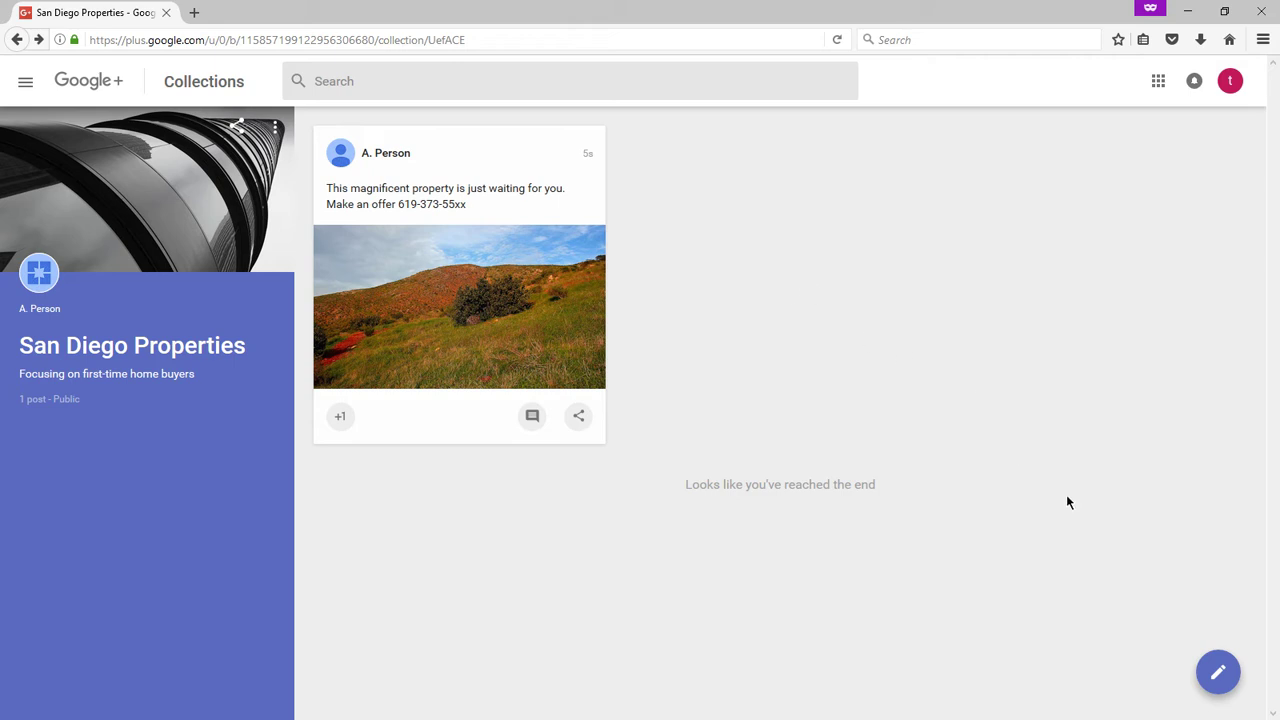
# Start a link post in the collection and copy the address of the "How to Record a Podcast" article from vmcink.net
pyautogui.click(1220, 679)
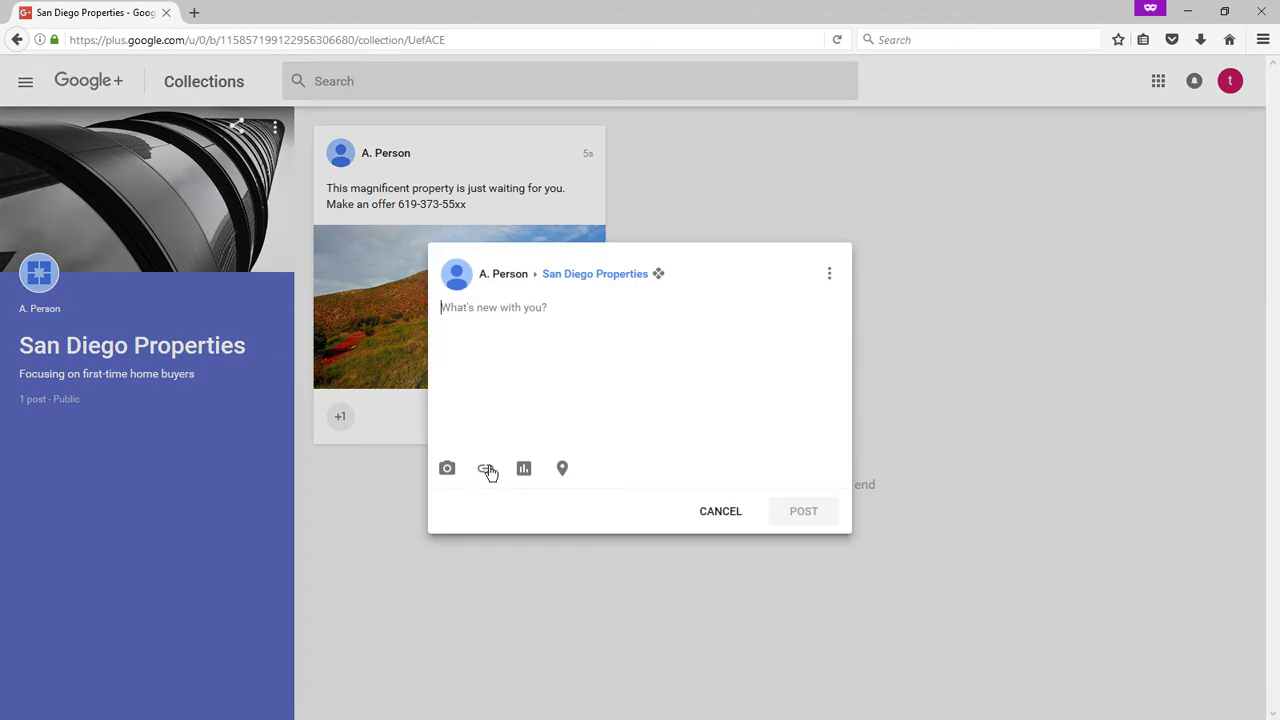
pyautogui.click(487, 470)
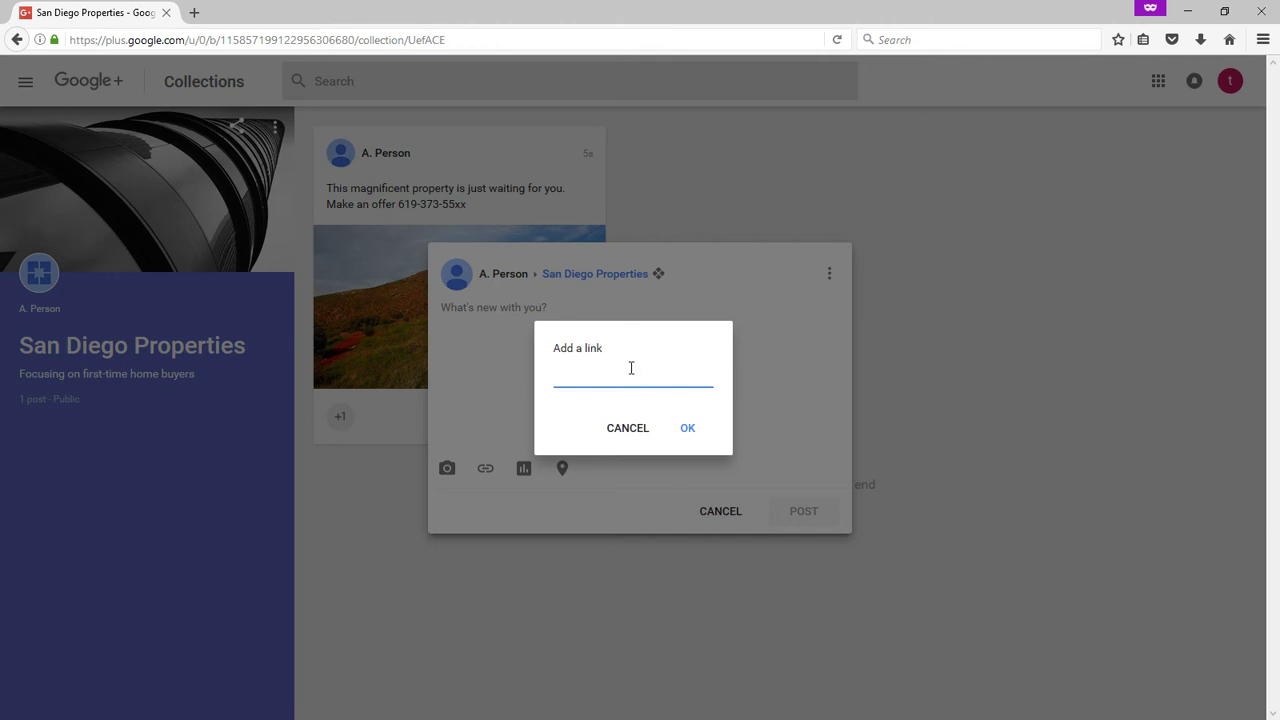
pyautogui.click(194, 12)
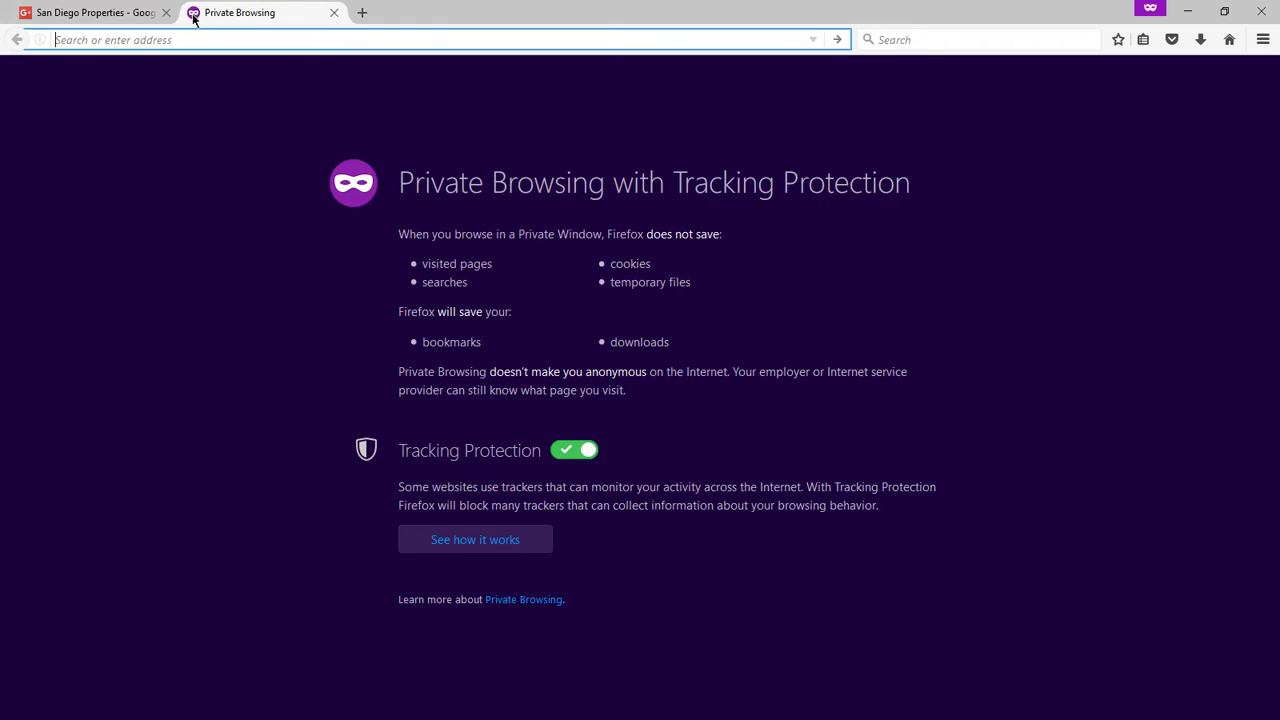
pyautogui.write('vmcink.net')
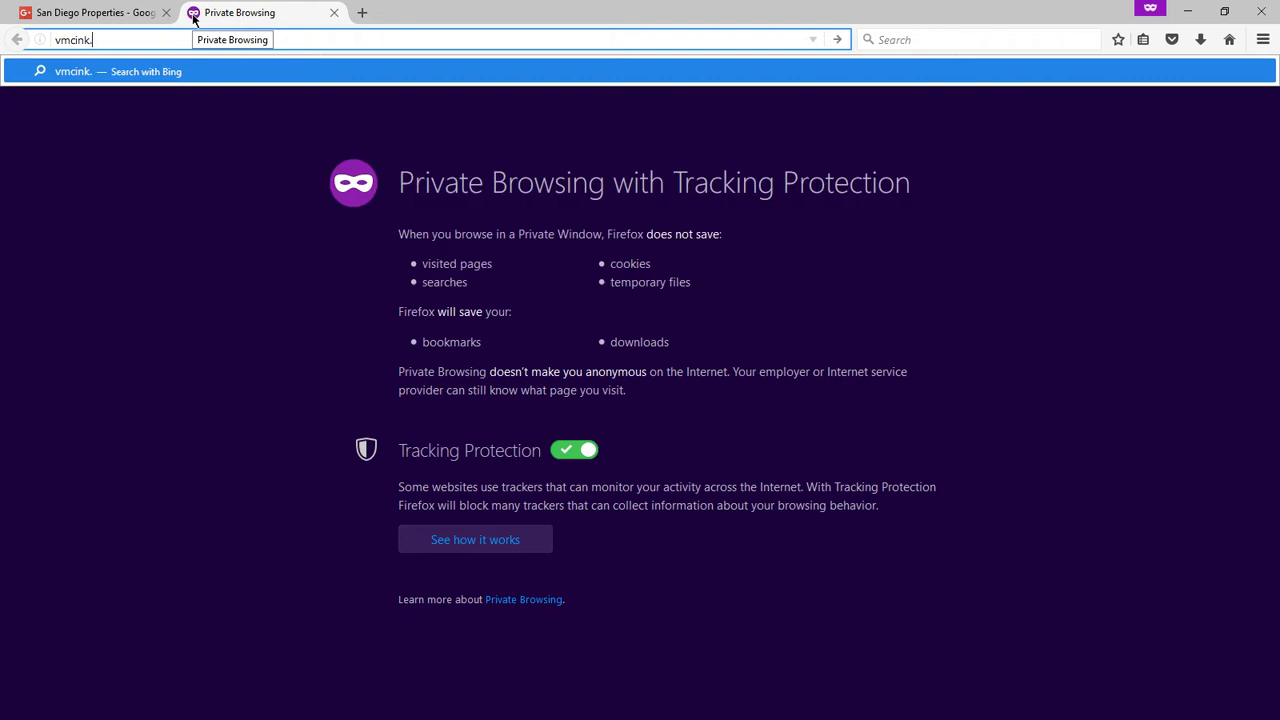
pyautogui.press('Return')
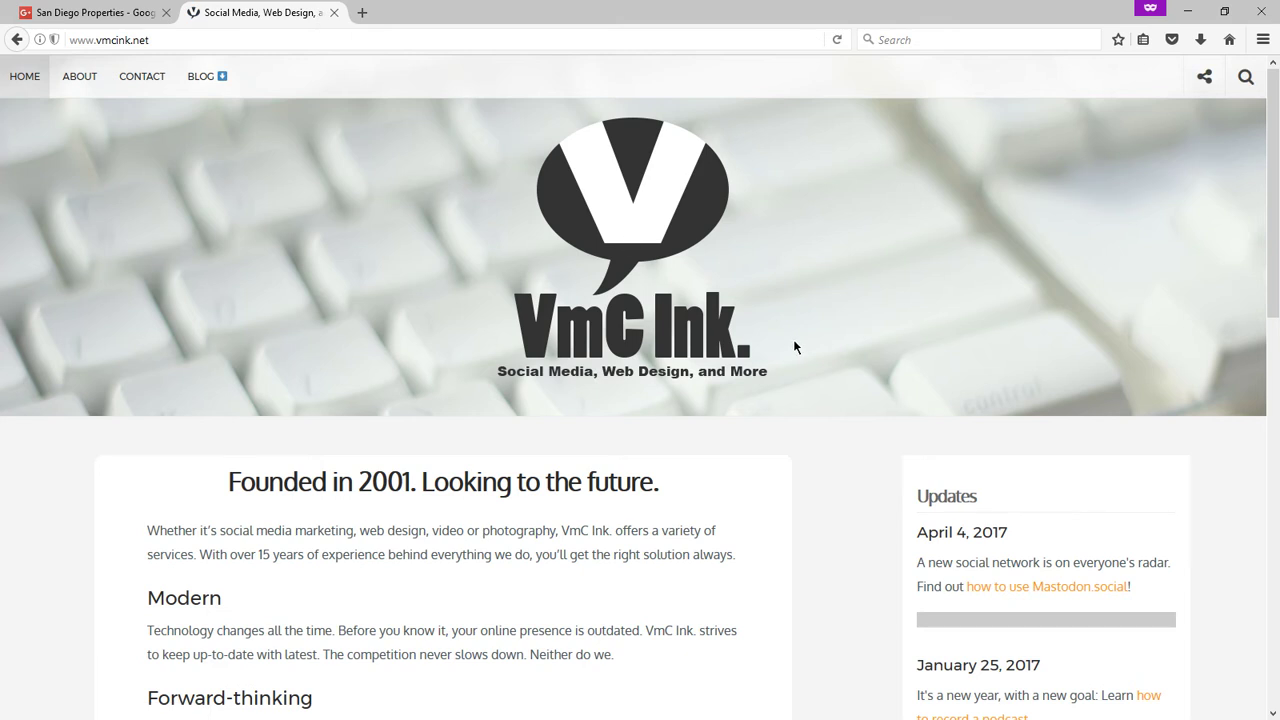
pyautogui.scroll(-3, 1000, 590)
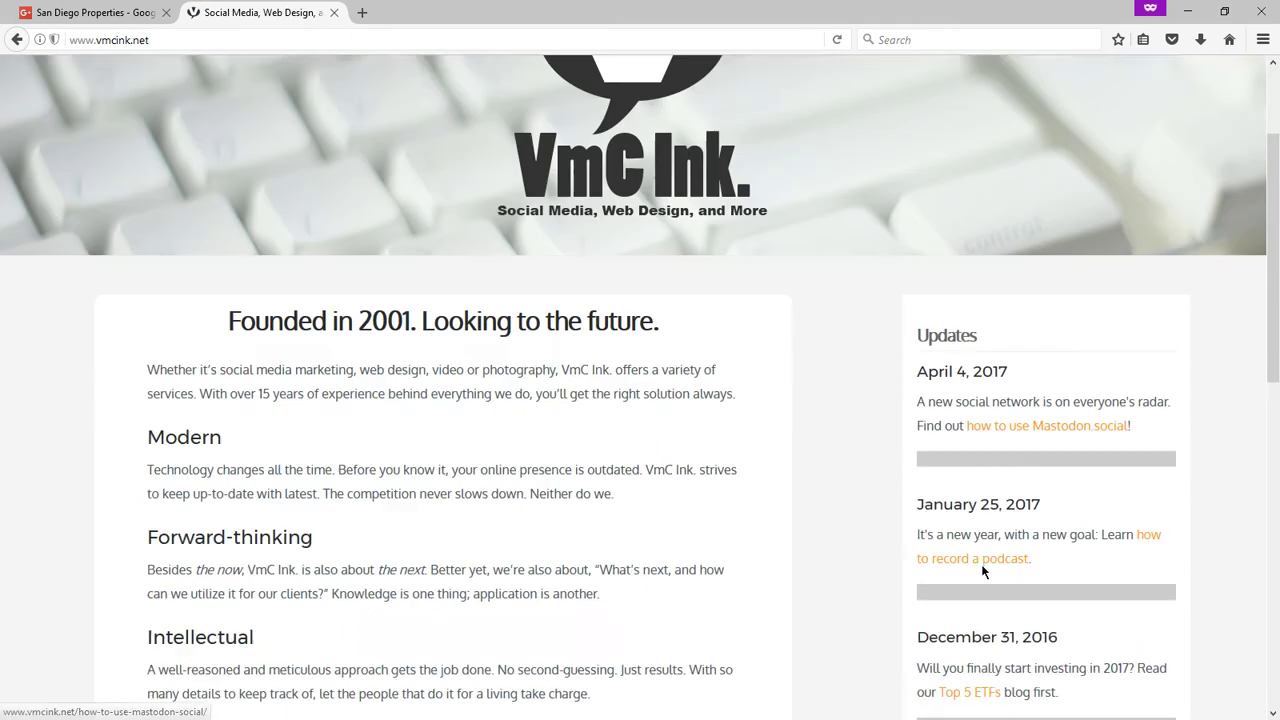
pyautogui.click(956, 447)
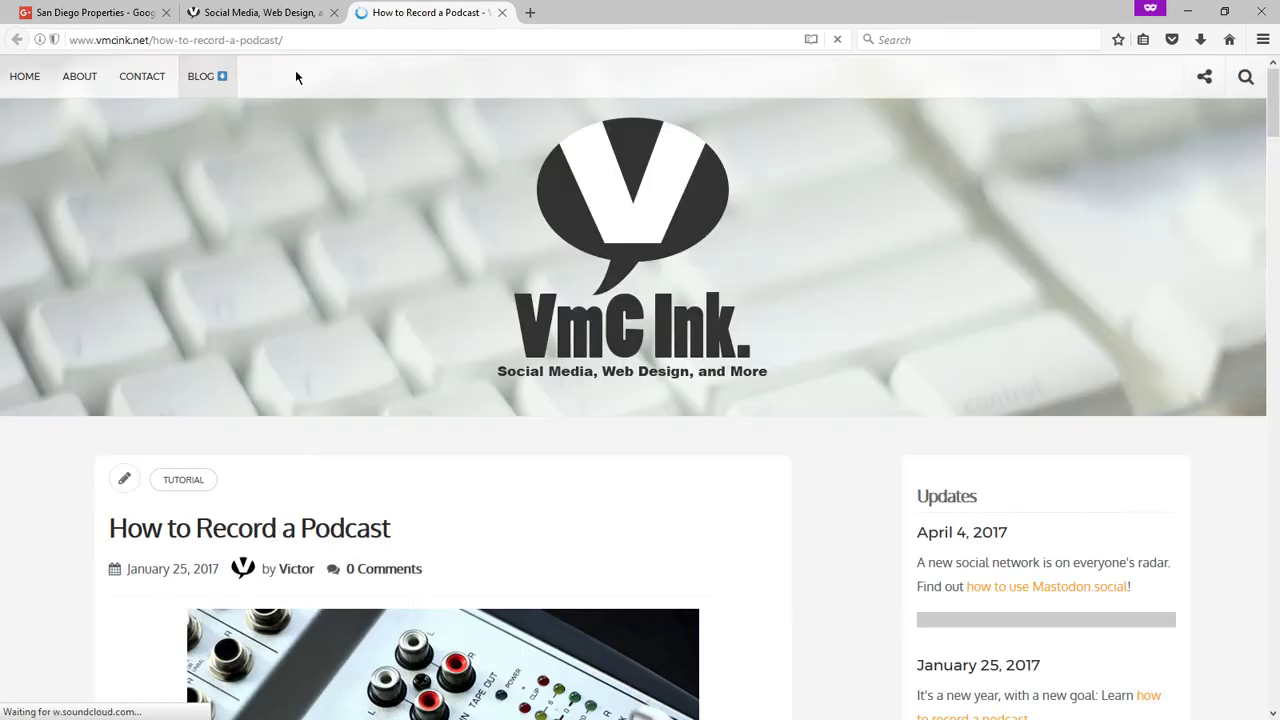
pyautogui.click(240, 40)
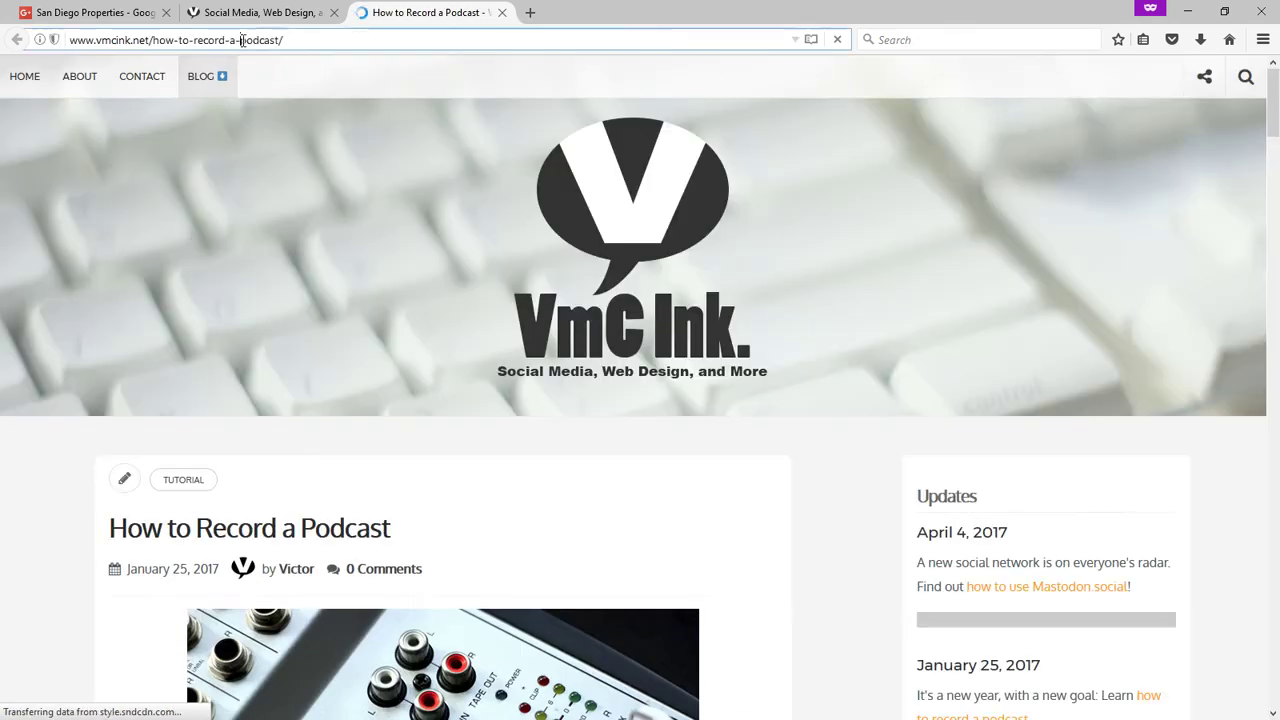
pyautogui.rightClick(242, 40)
pyautogui.click(290, 93)
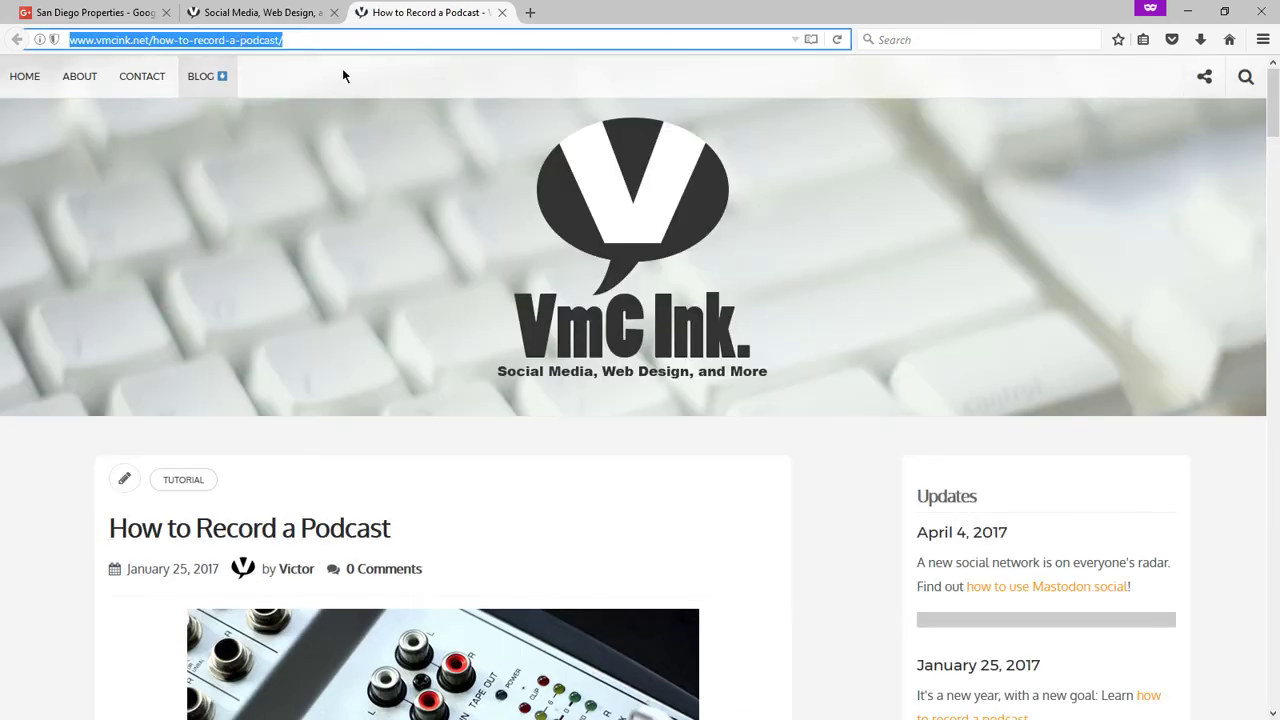
# Close the website's pages, attach the copied podcast article link to the new post, and publish it in the collection
pyautogui.middleClick(406, 12)
pyautogui.middleClick(294, 13)
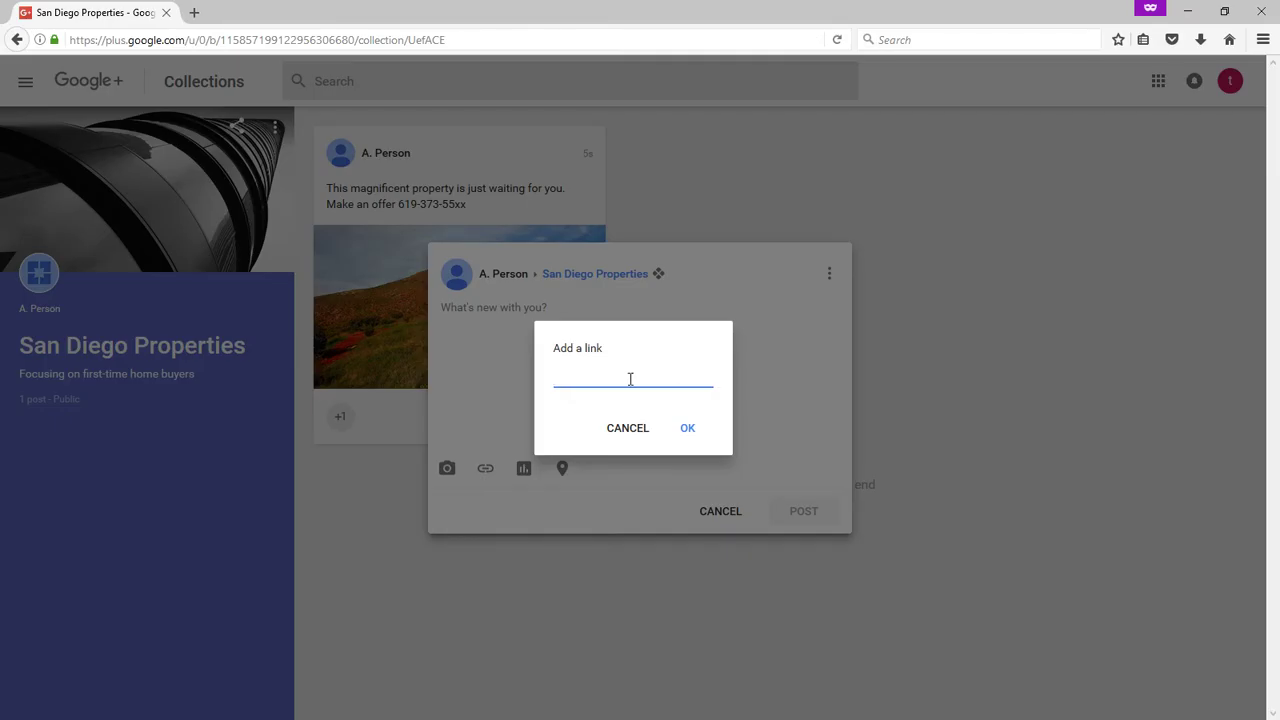
pyautogui.hotkey('ctrl', 'v')
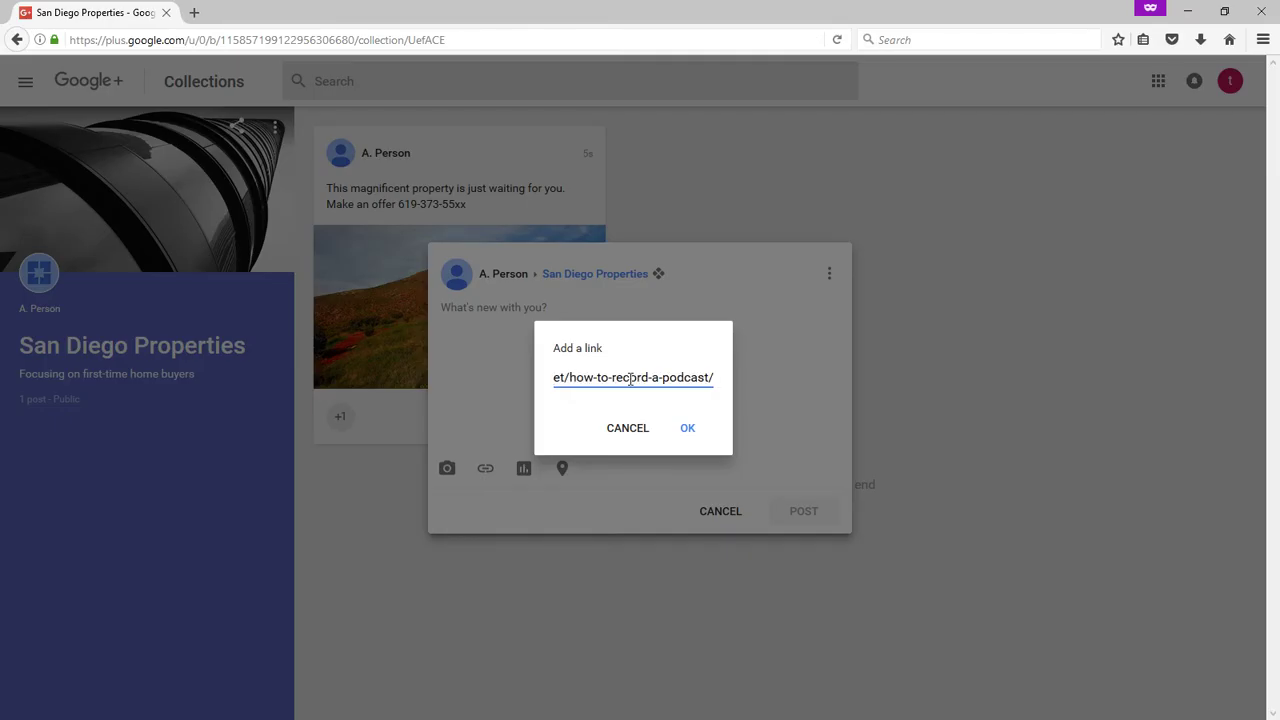
pyautogui.click(684, 428)
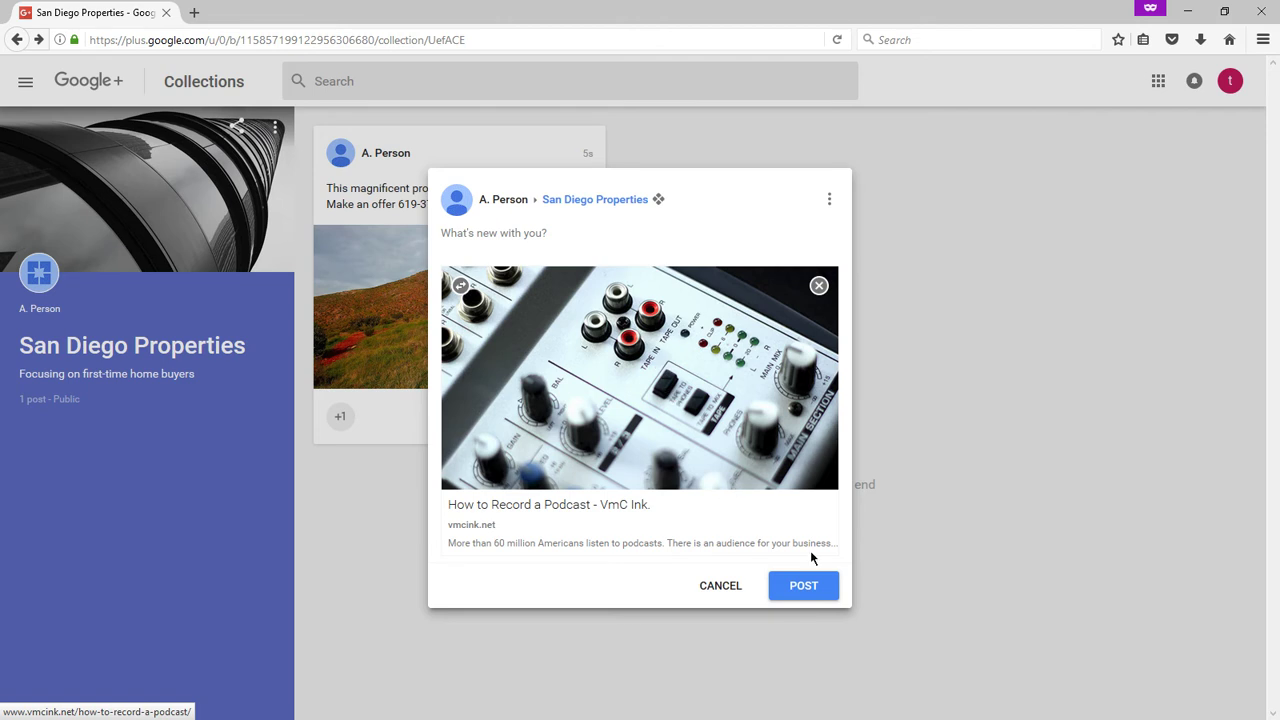
pyautogui.click(803, 585)
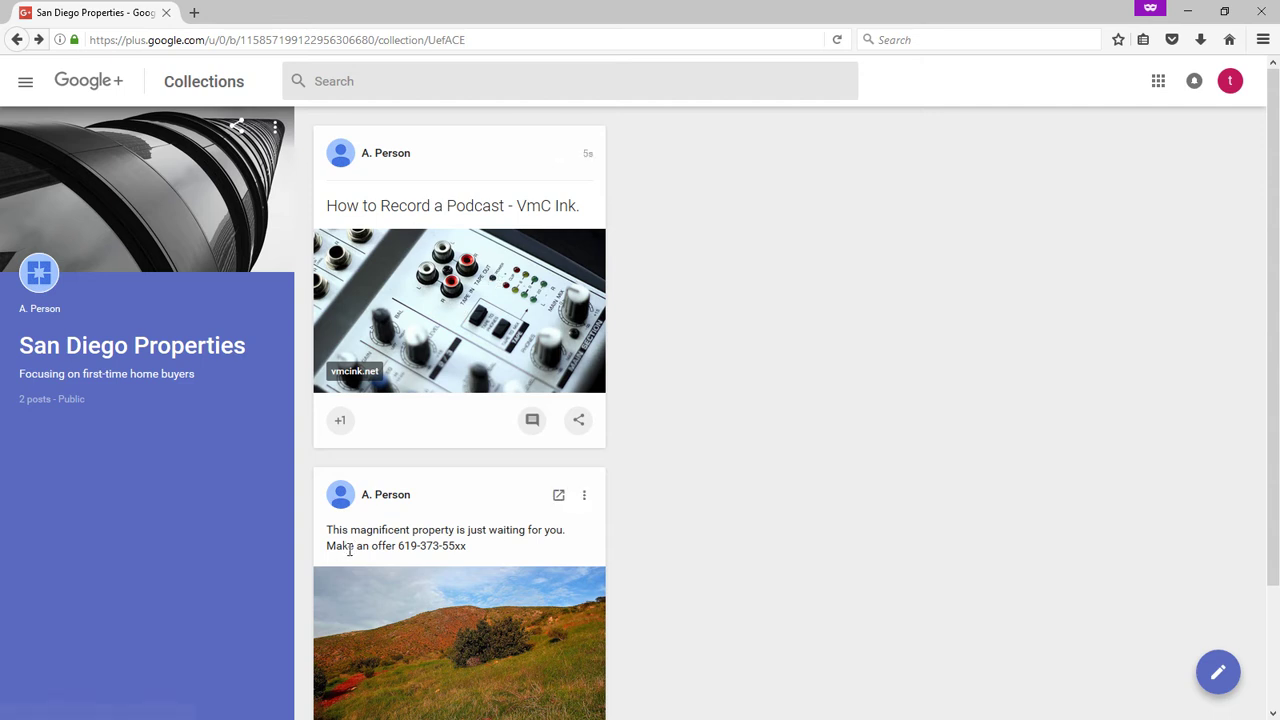
pyautogui.moveTo(374, 530); pyautogui.dragTo(409, 545)
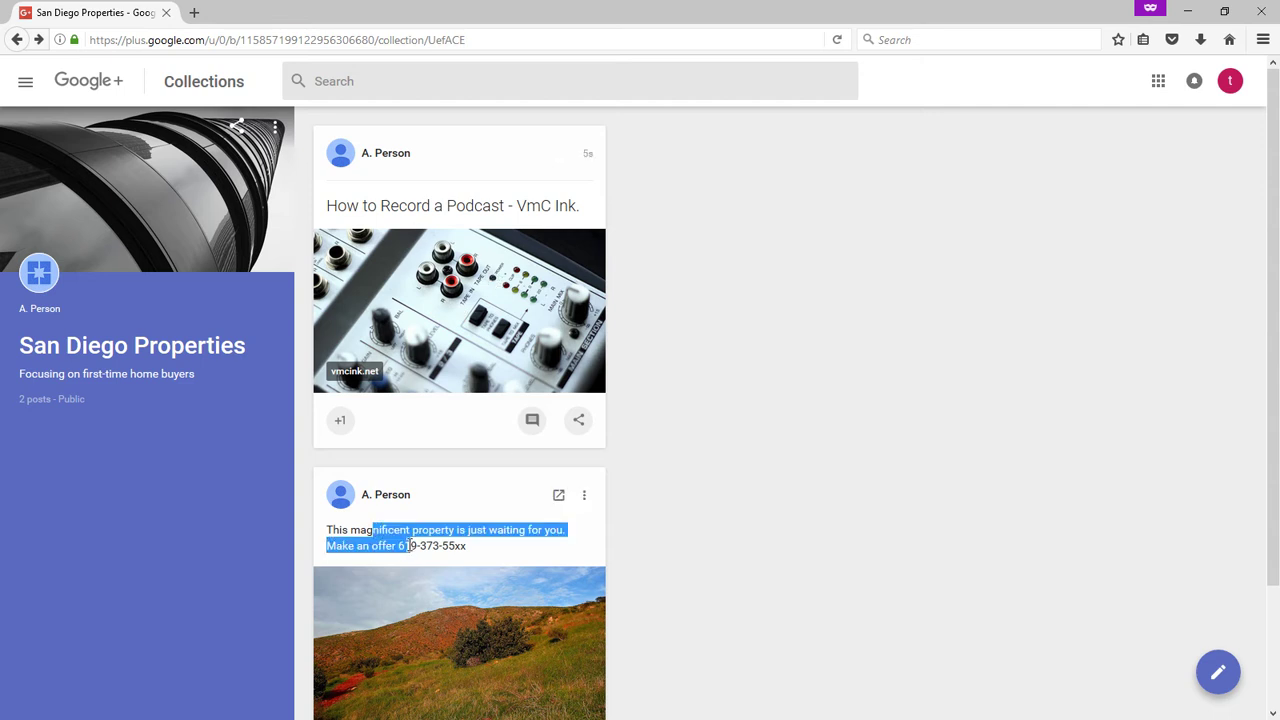
pyautogui.click(459, 545)
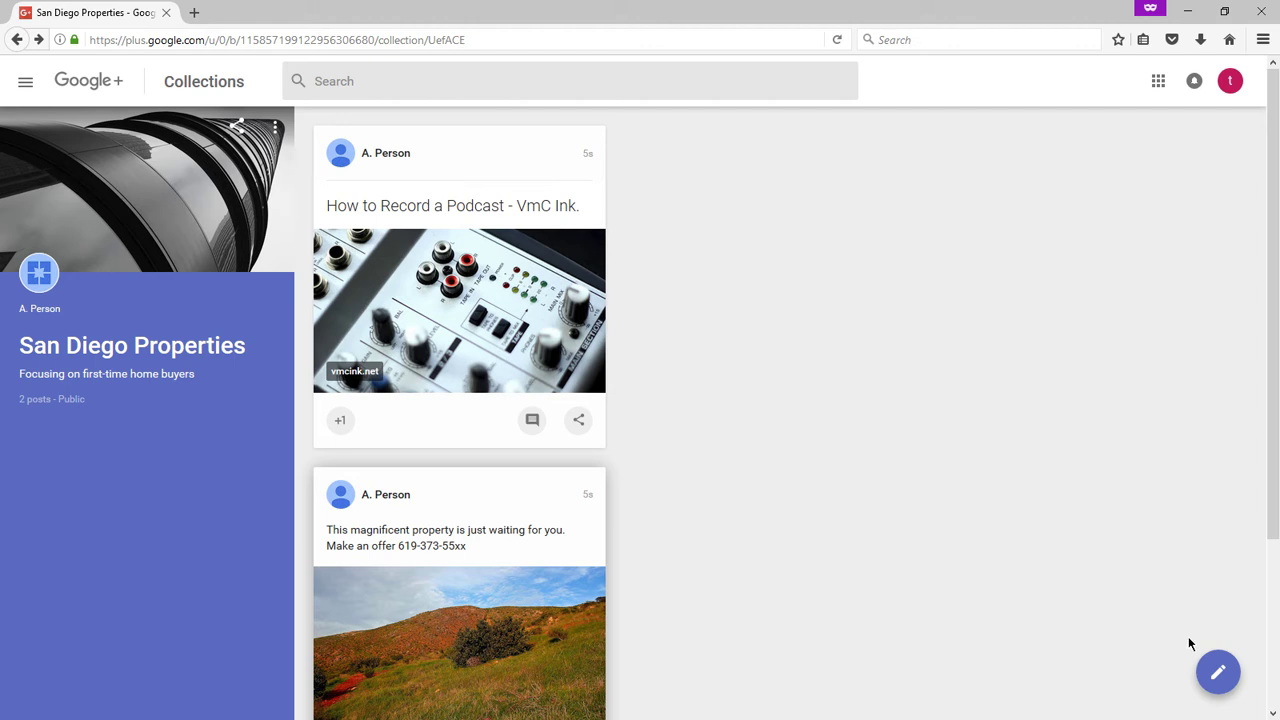
# Try out a poll with five choices in a new collection post and cancel the poll
pyautogui.click(1218, 673)
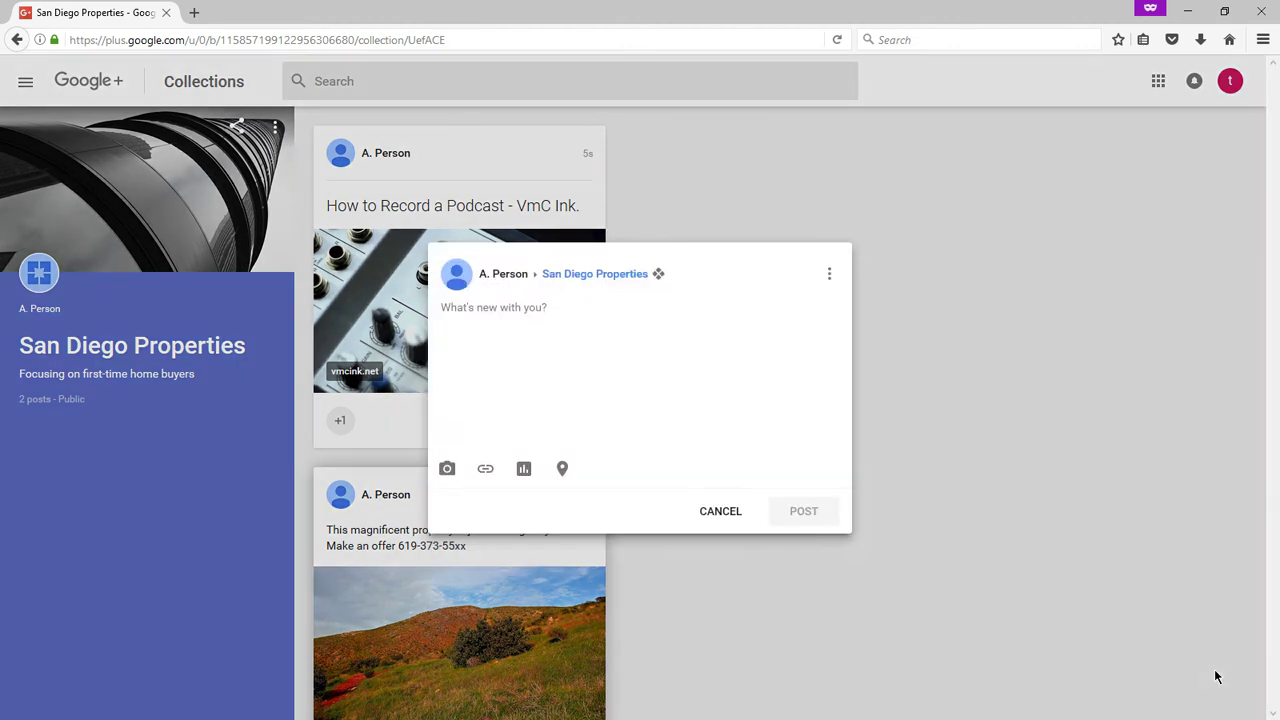
pyautogui.click(525, 469)
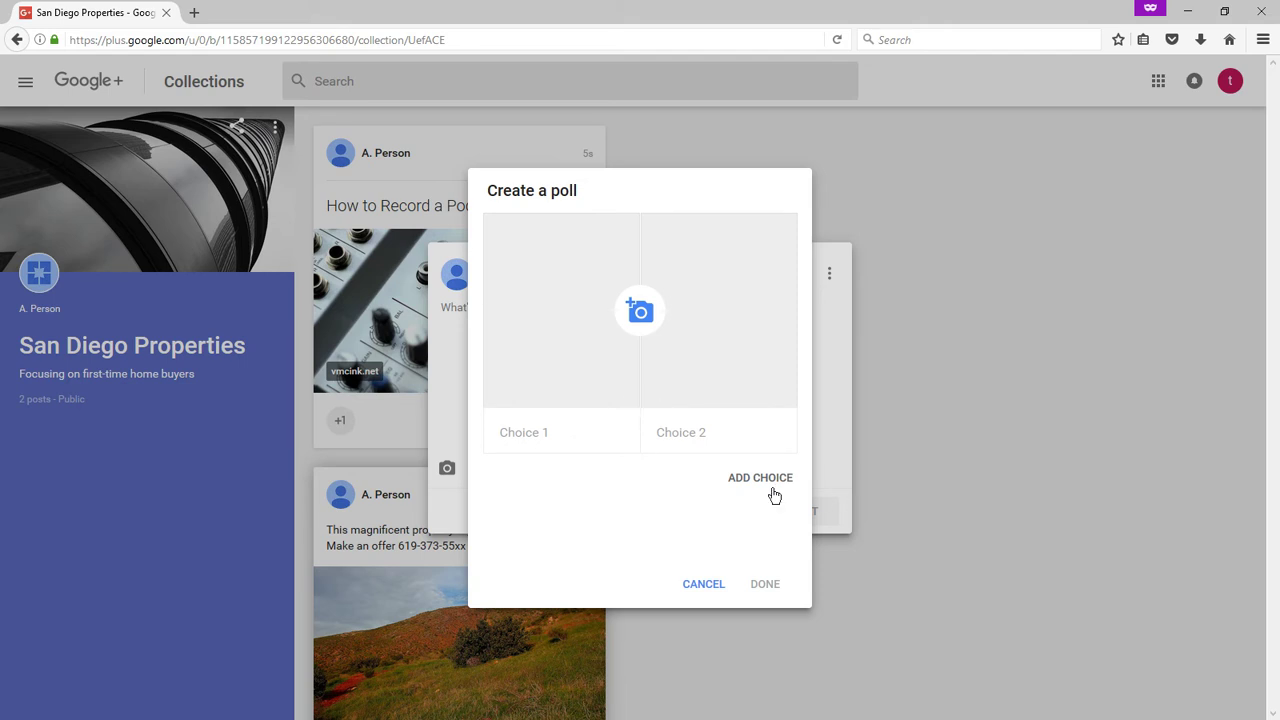
pyautogui.click(758, 480)
pyautogui.click(752, 443)
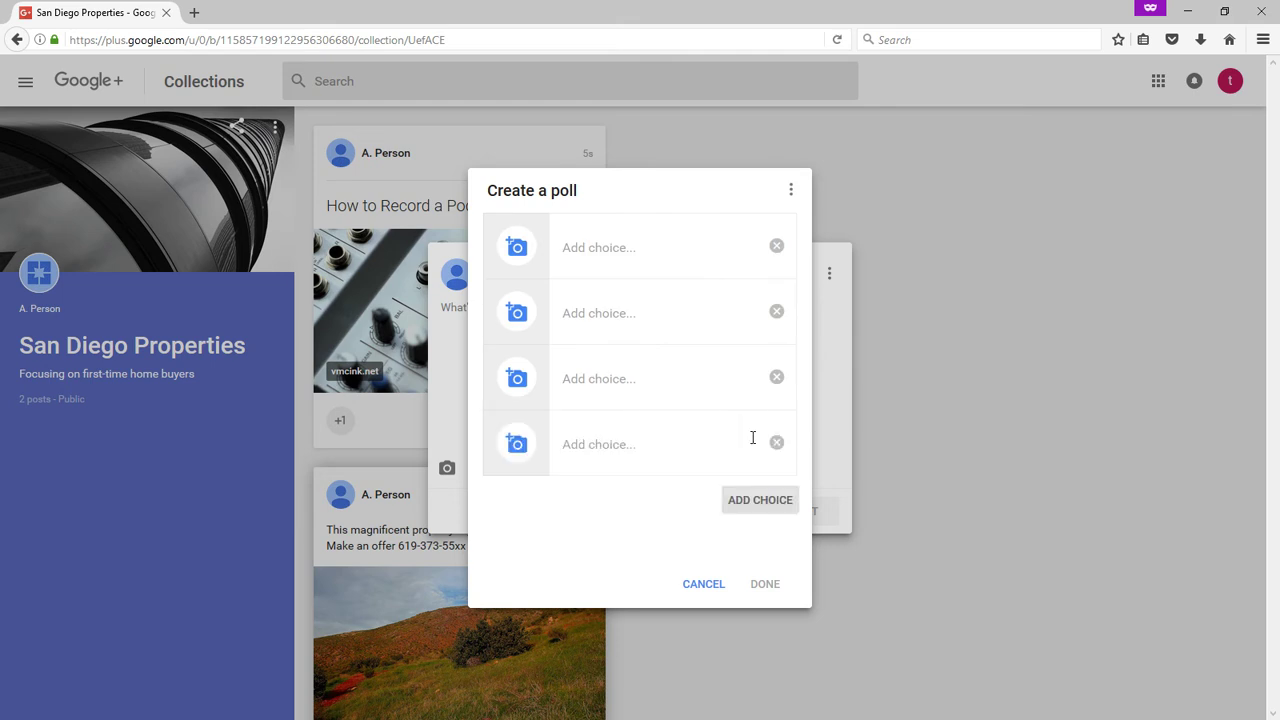
pyautogui.click(750, 496)
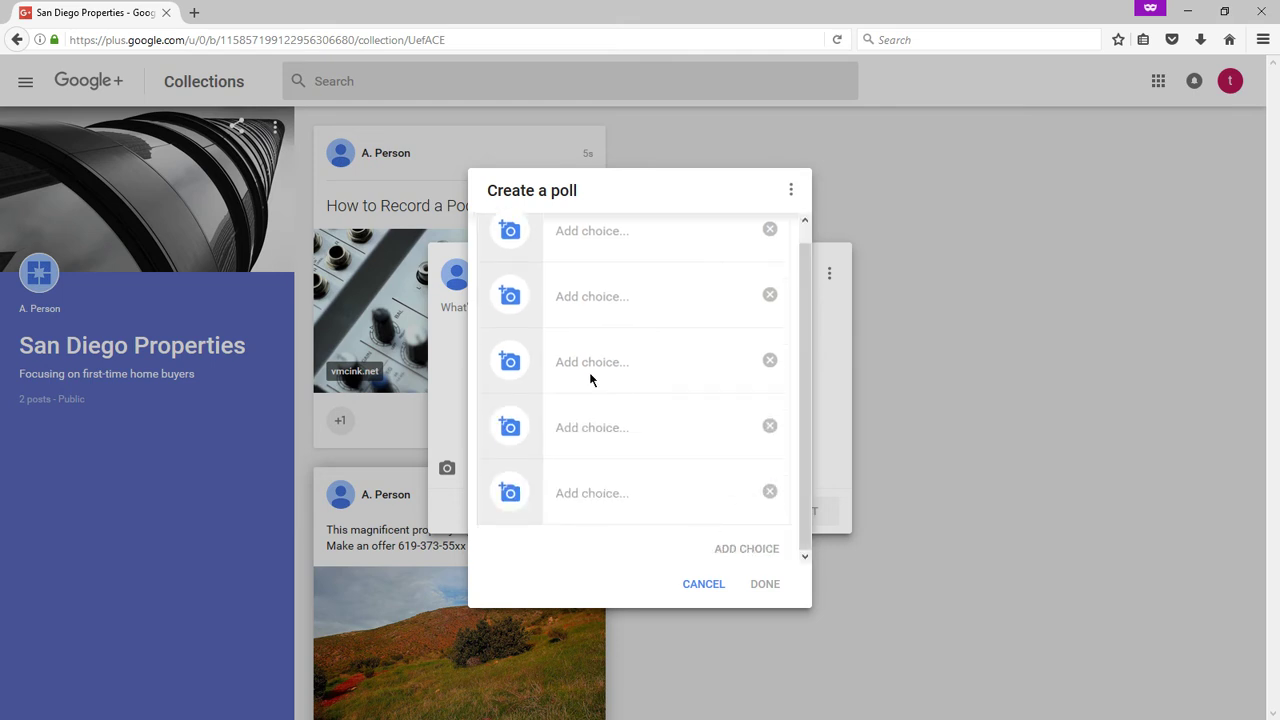
pyautogui.scroll(1, 573, 322)
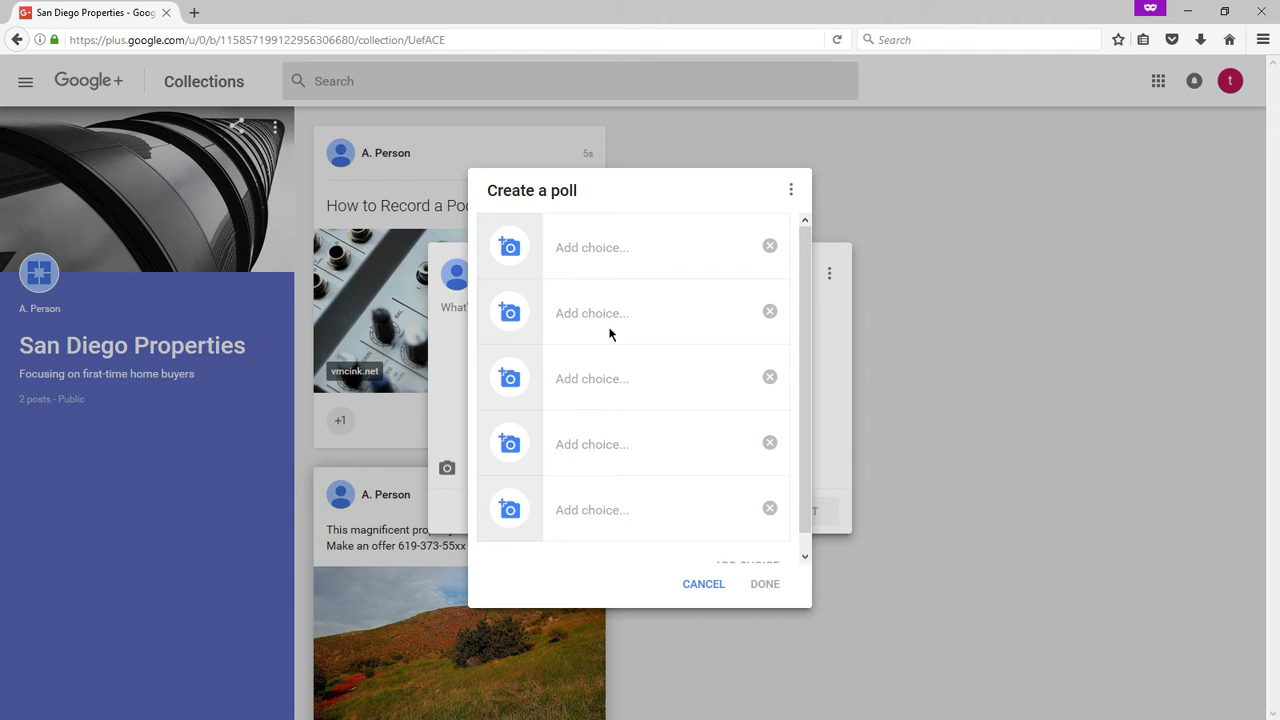
pyautogui.click(590, 249)
pyautogui.click(712, 586)
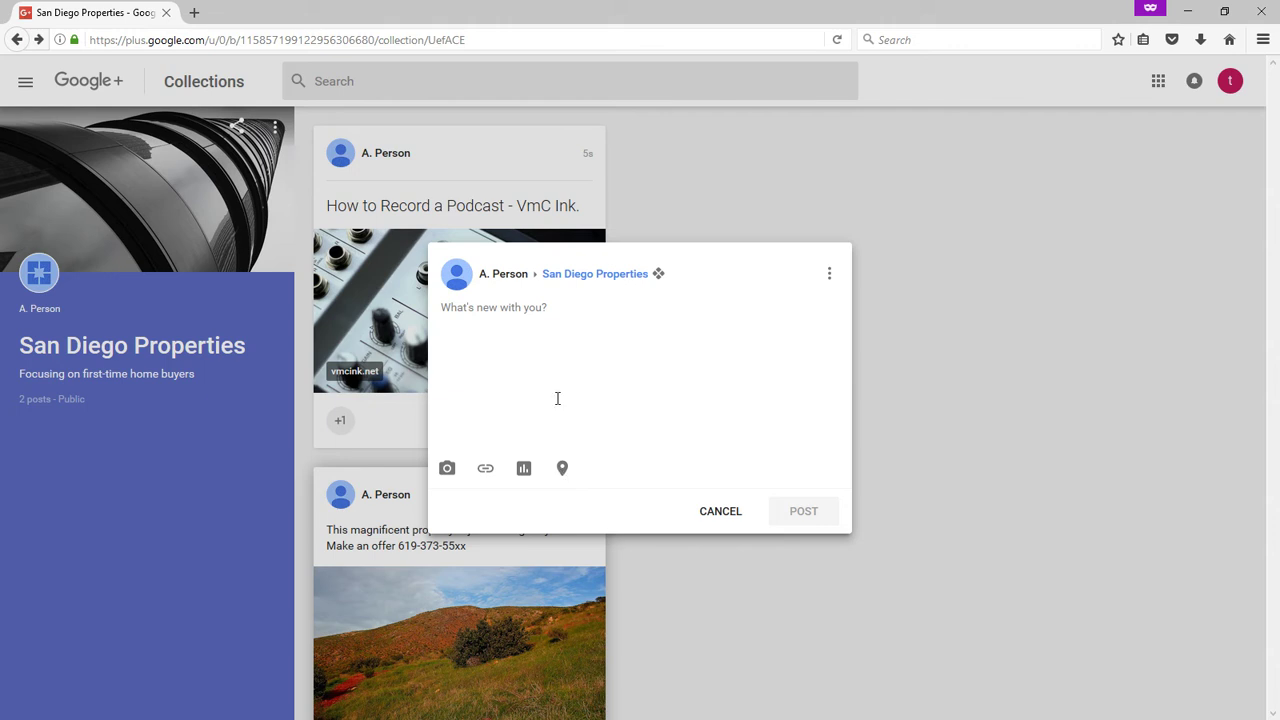
# Allow location access, examine the nearby places offered for sharing a location, and discard the post without choosing one
pyautogui.click(564, 472)
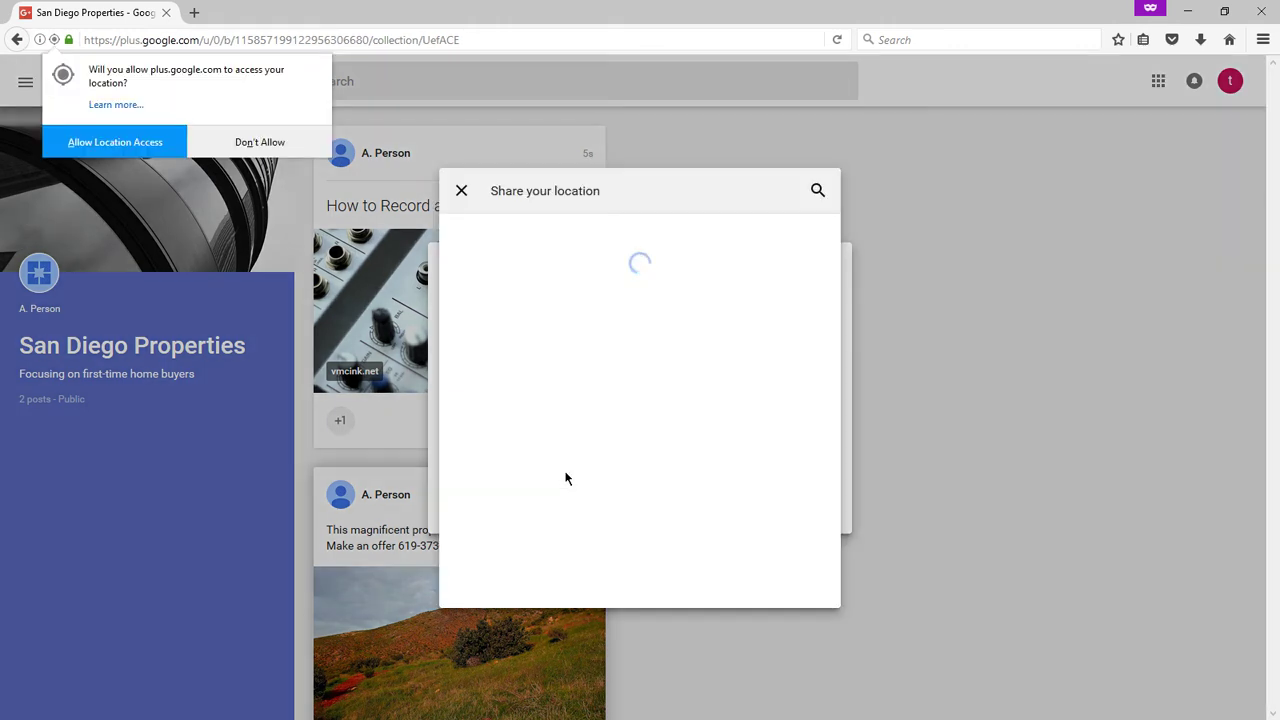
pyautogui.click(106, 142)
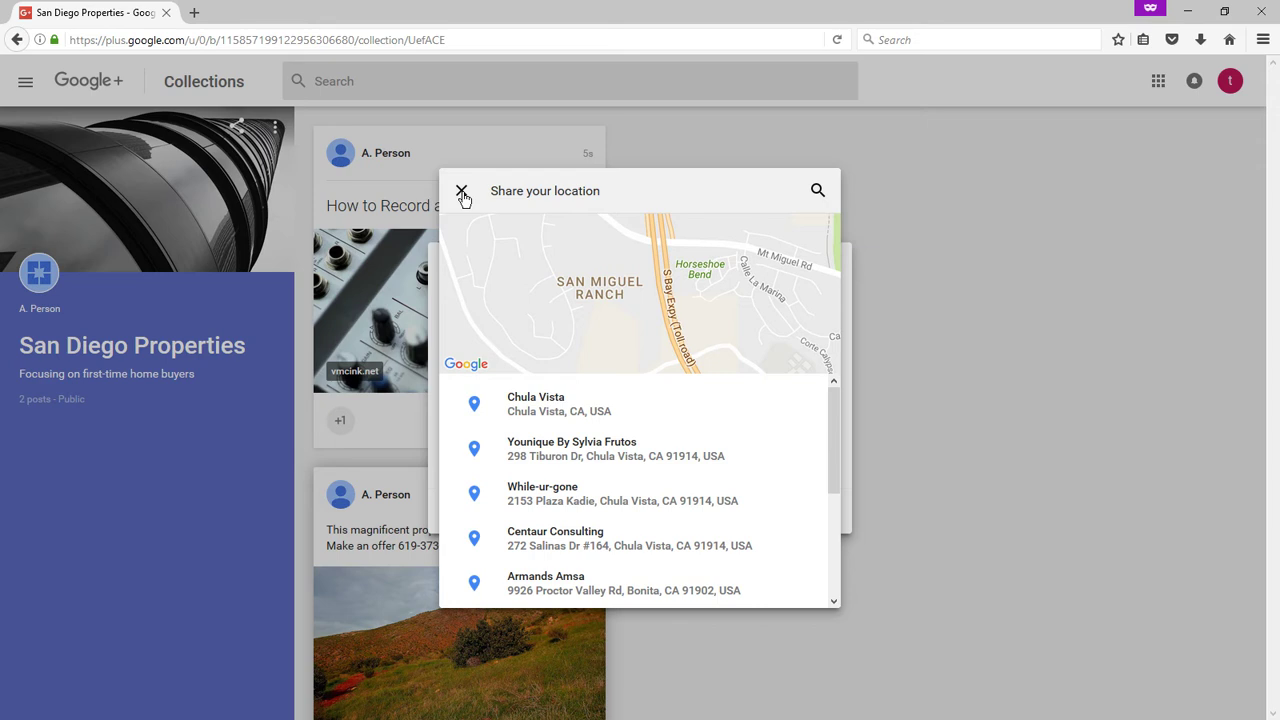
pyautogui.scroll(-3, 677, 431)
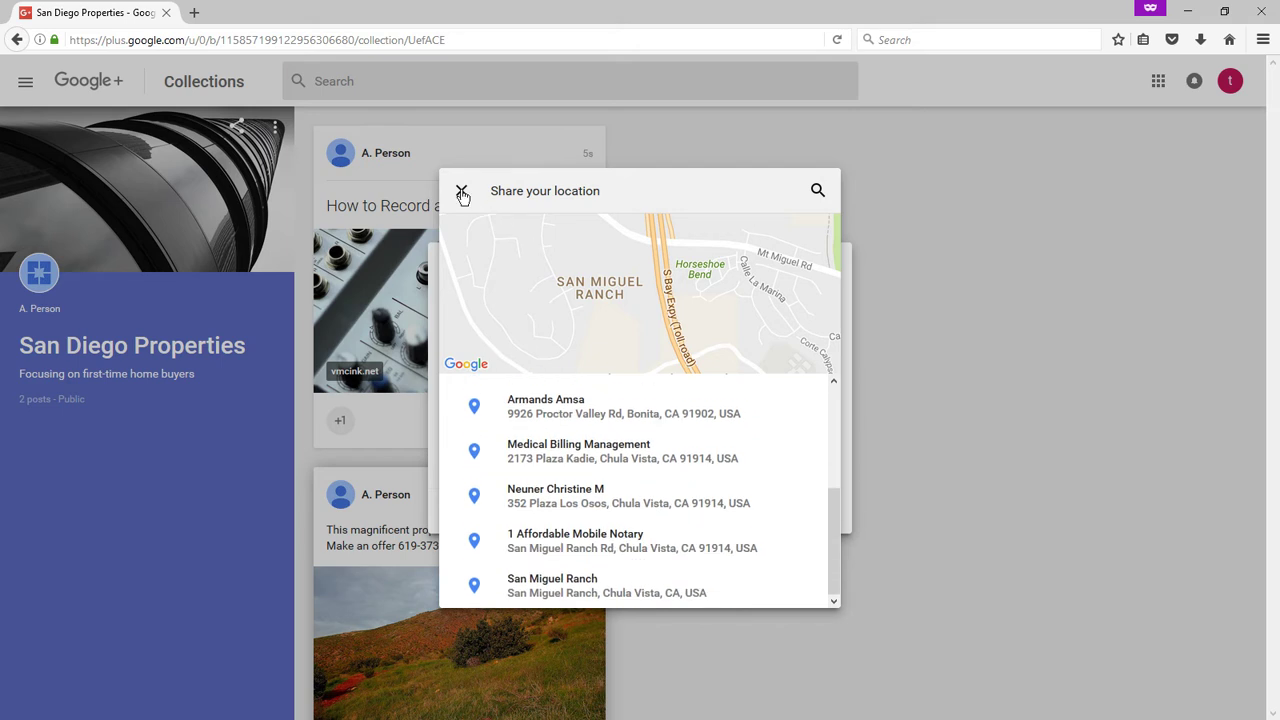
pyautogui.scroll(3, 596, 478)
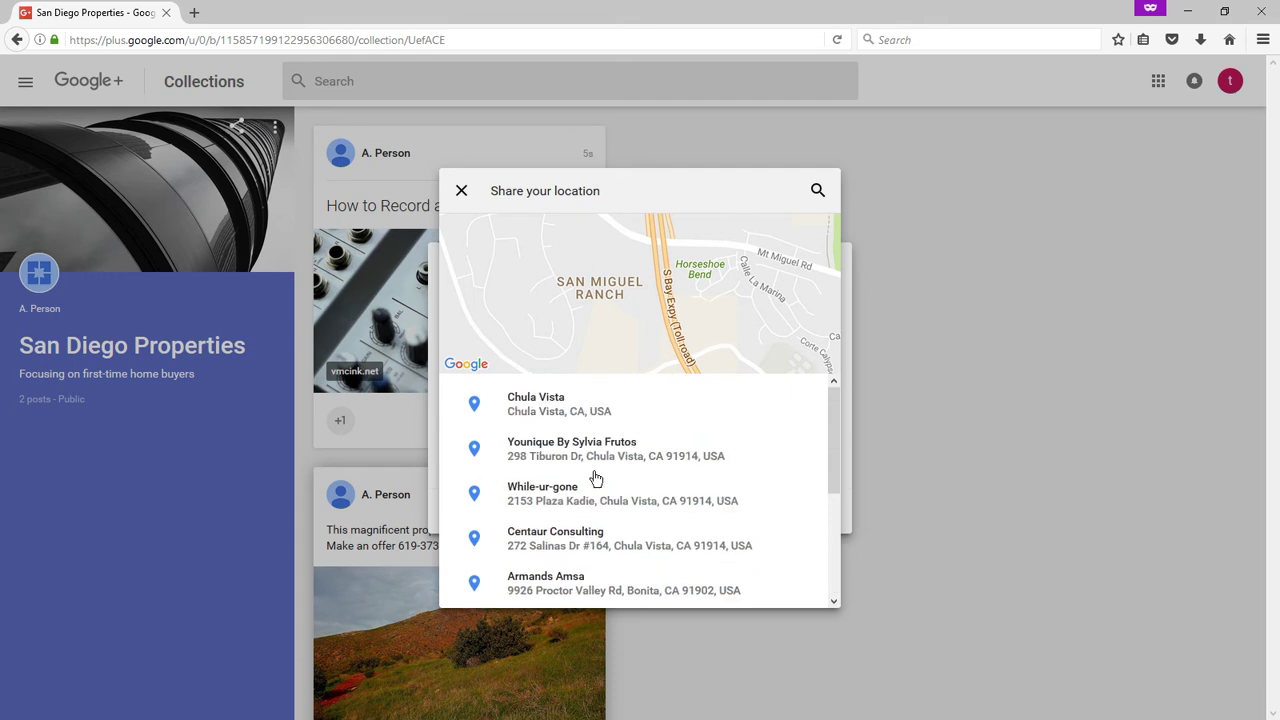
pyautogui.click(462, 192)
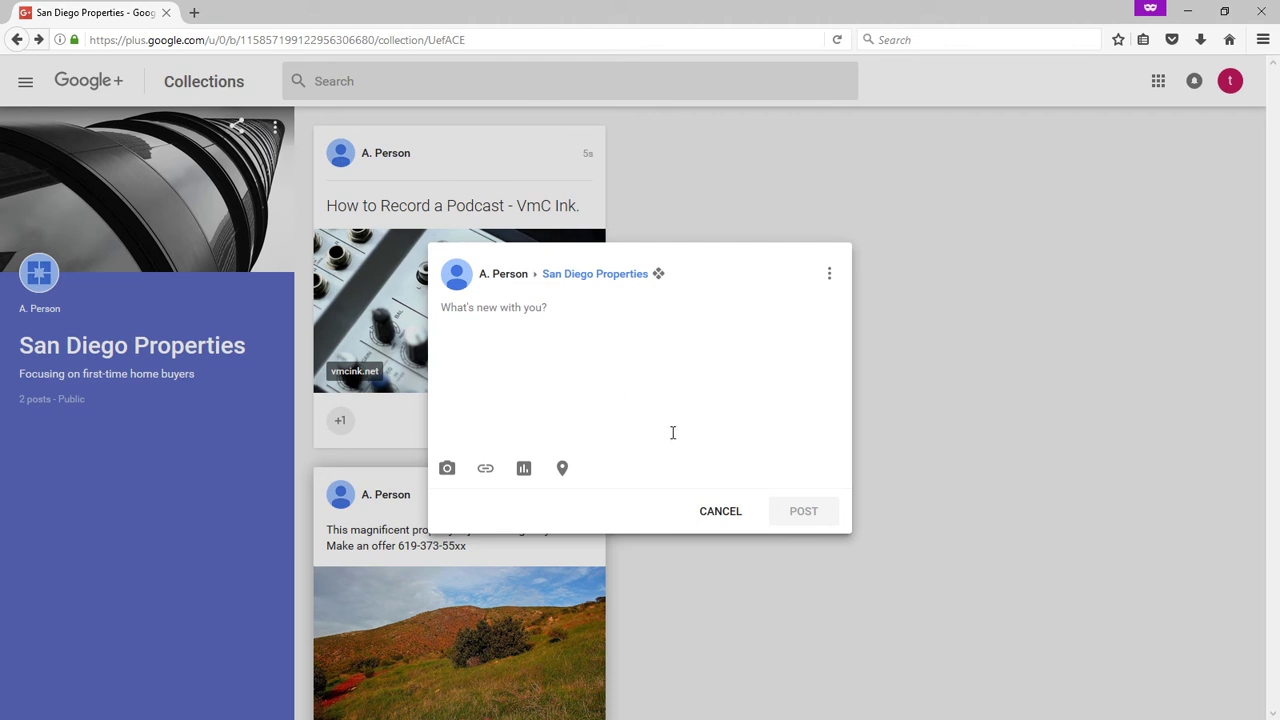
pyautogui.click(714, 511)
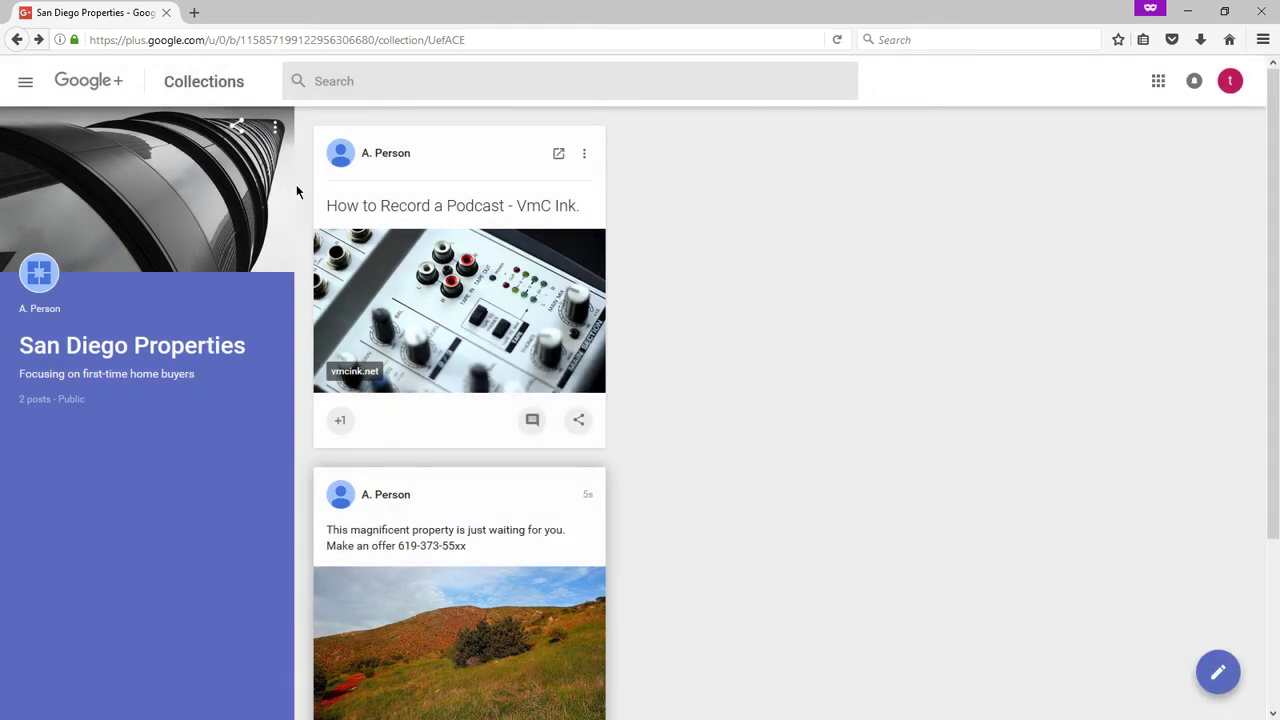
# View the list of owned collections, look through the recommended communities, and return to the owned collections
pyautogui.click(26, 83)
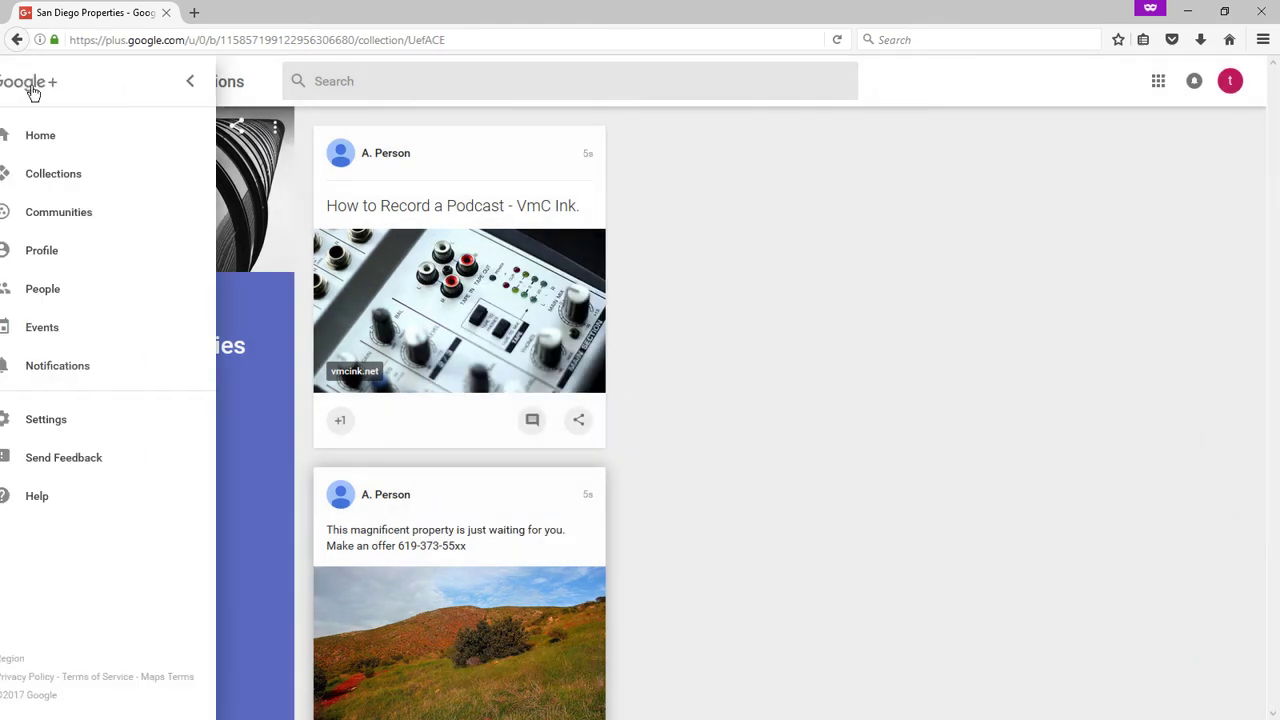
pyautogui.click(98, 183)
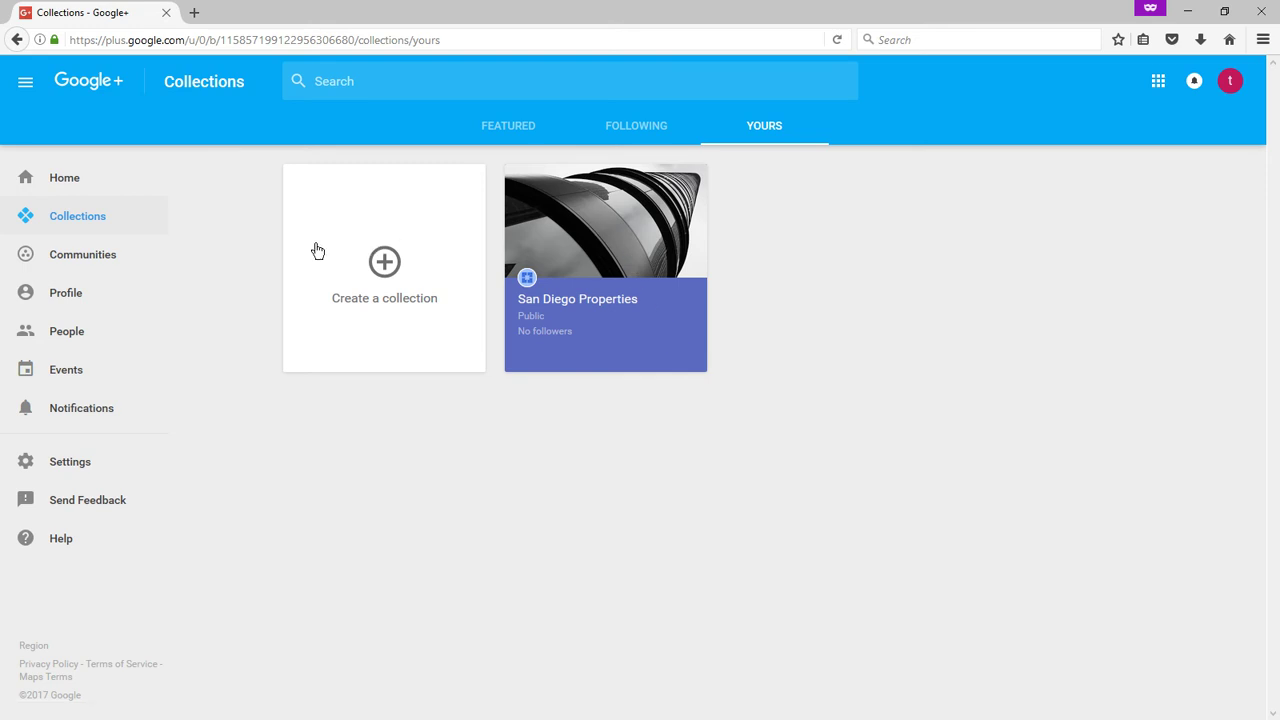
pyautogui.click(96, 258)
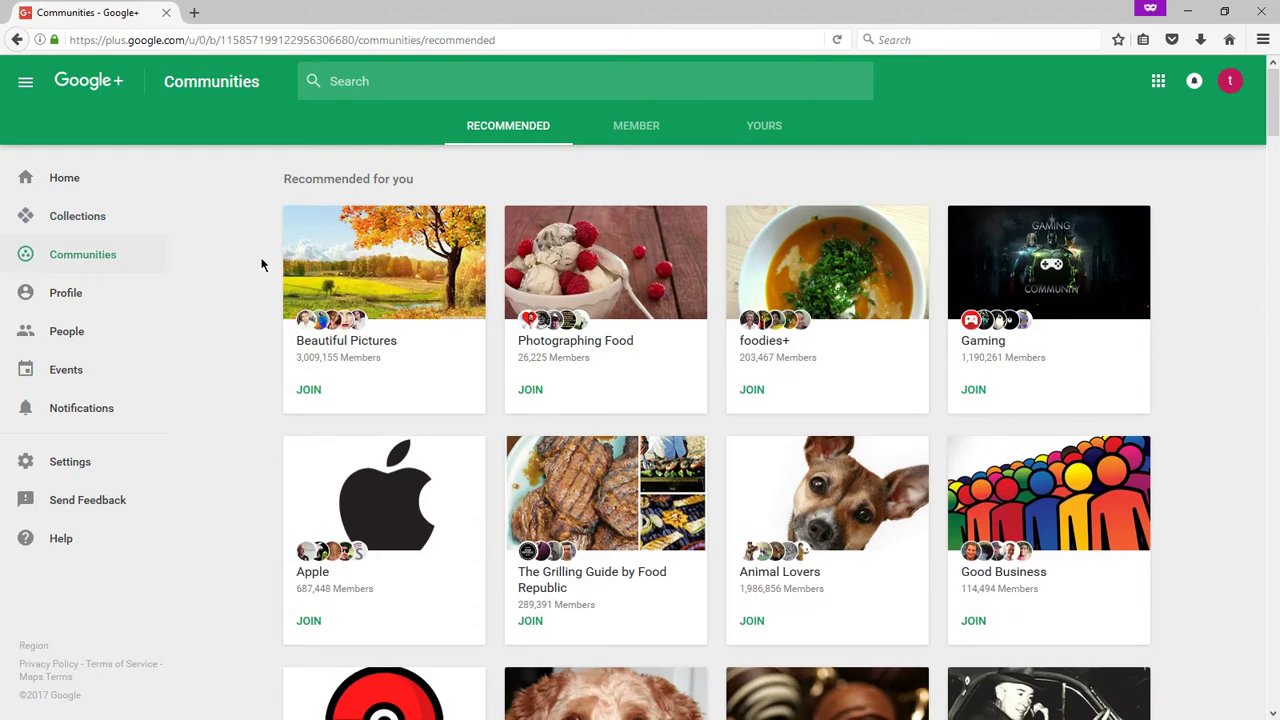
pyautogui.scroll(-3, 262, 264)
pyautogui.scroll(3, 262, 264)
pyautogui.click(114, 221)
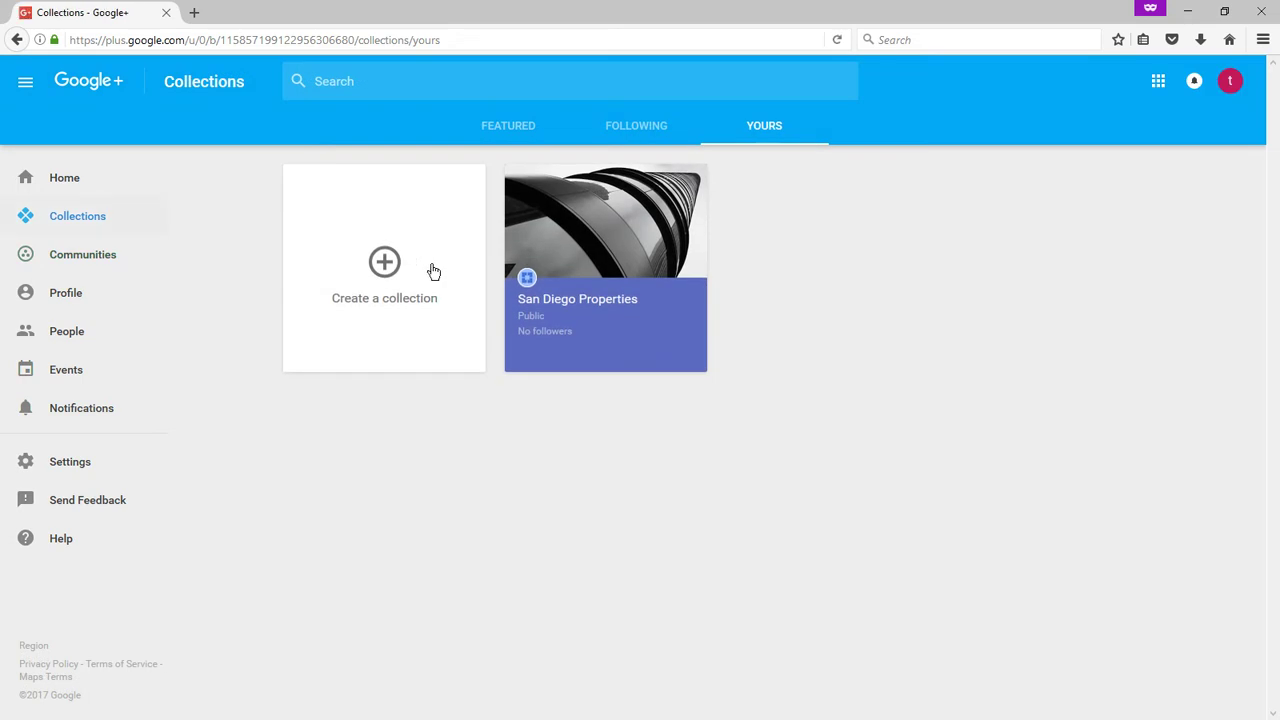
# View the featured collections and switch to the recommended communities
pyautogui.click(510, 132)
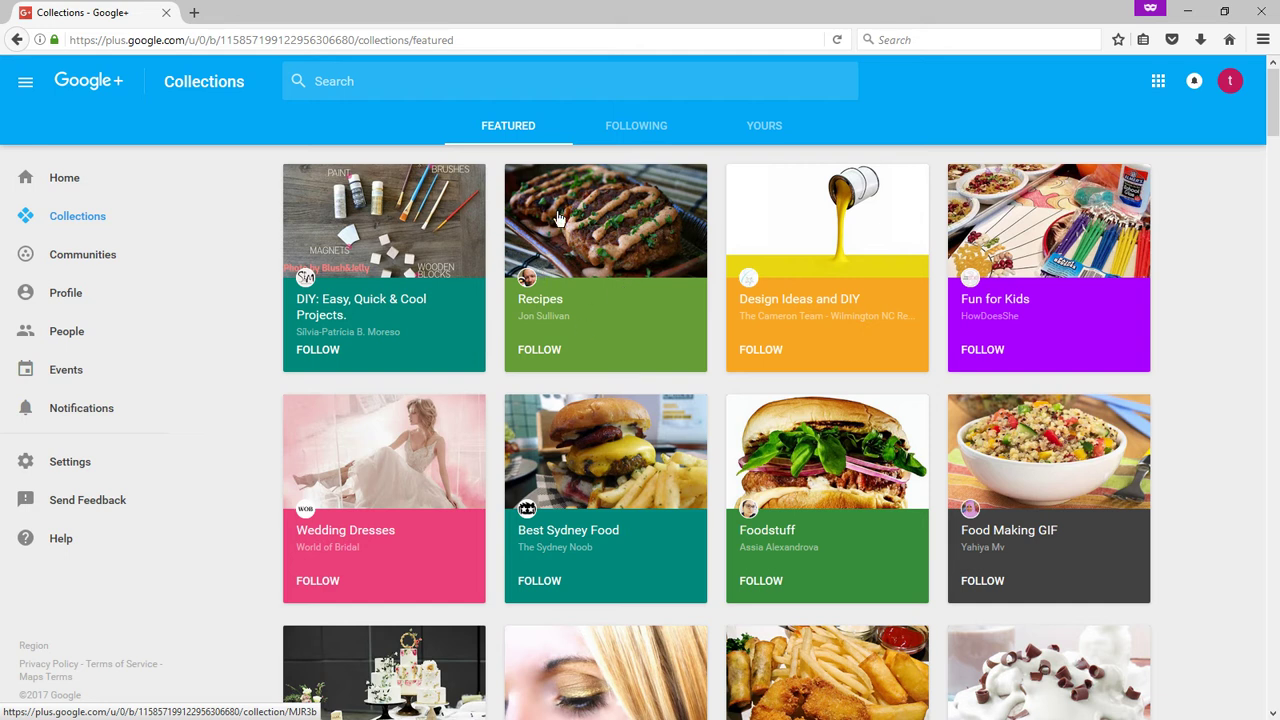
pyautogui.click(102, 255)
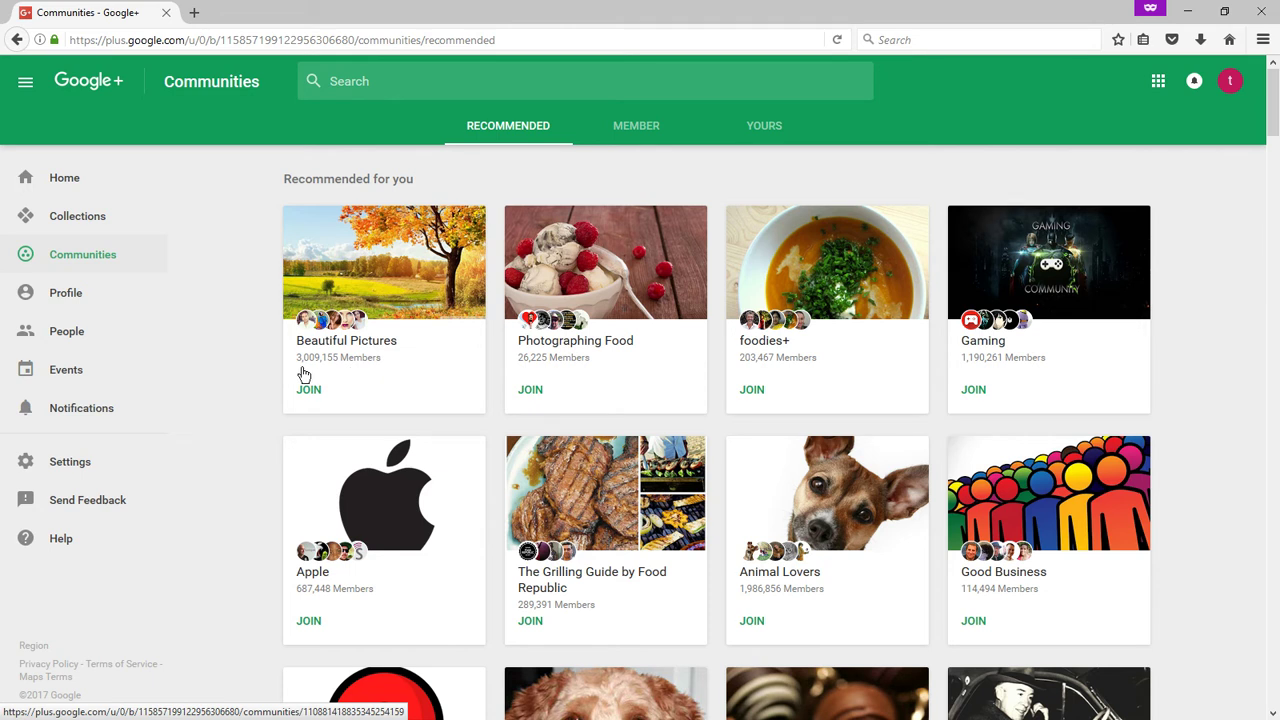
# Open the Beautiful Pictures community, look through its members' posts, and return to the recommended communities
pyautogui.click(378, 279)
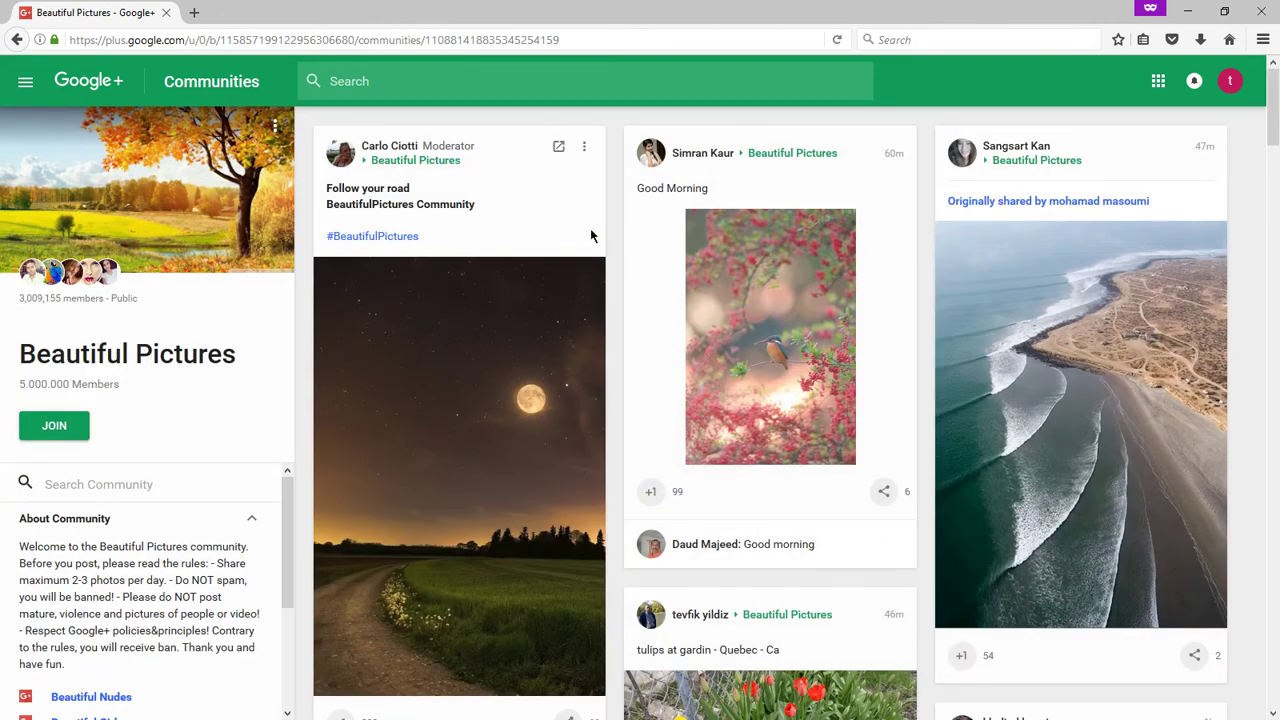
pyautogui.scroll(-3, 621, 233)
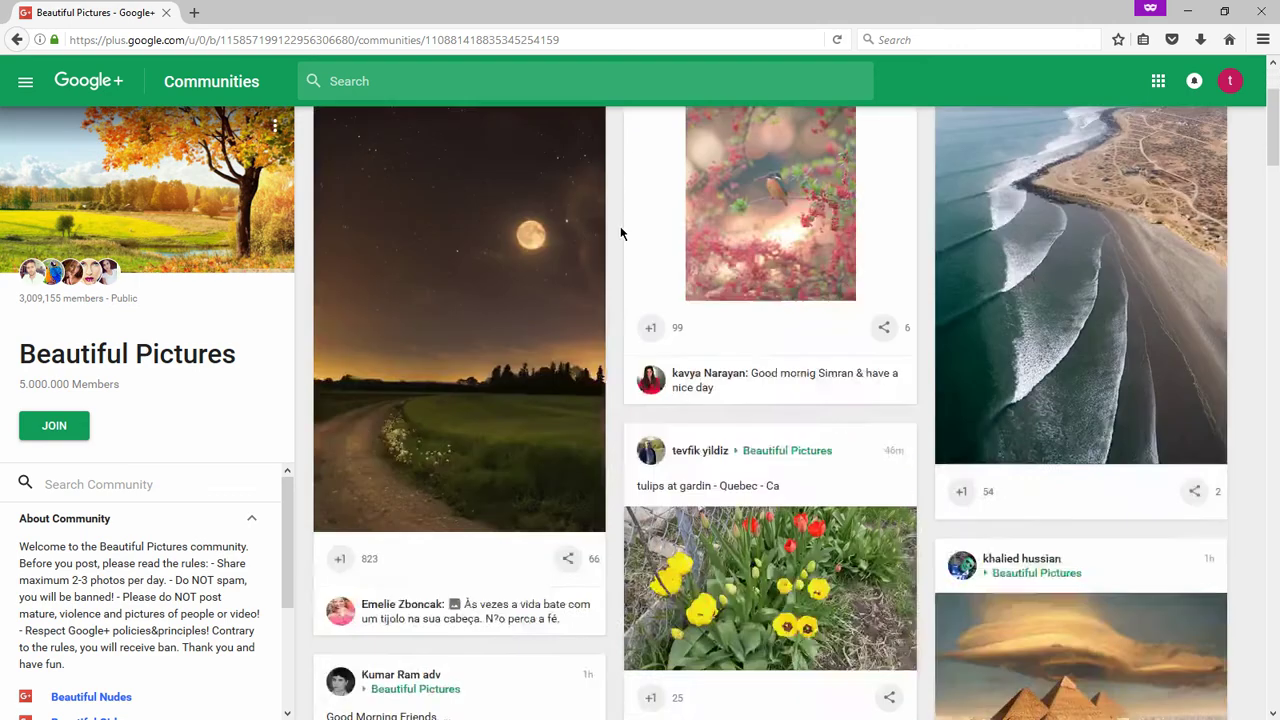
pyautogui.scroll(-10, 620, 231)
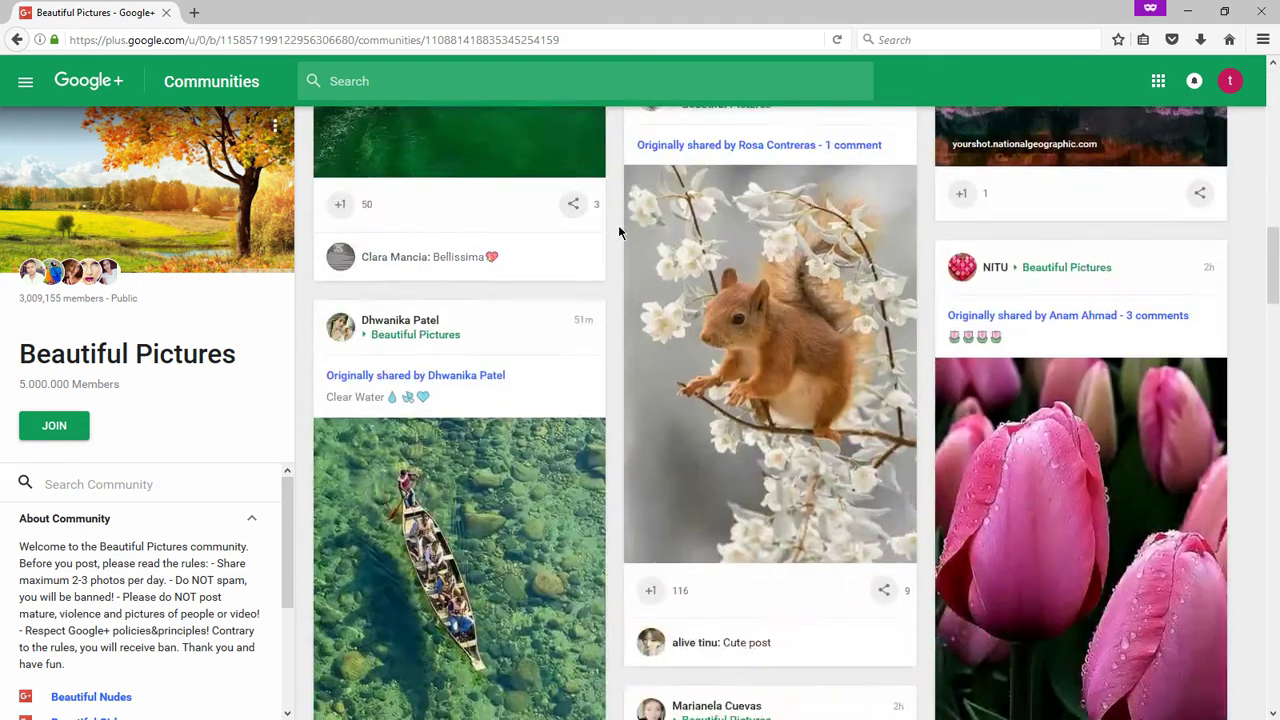
pyautogui.scroll(-7, 618, 231)
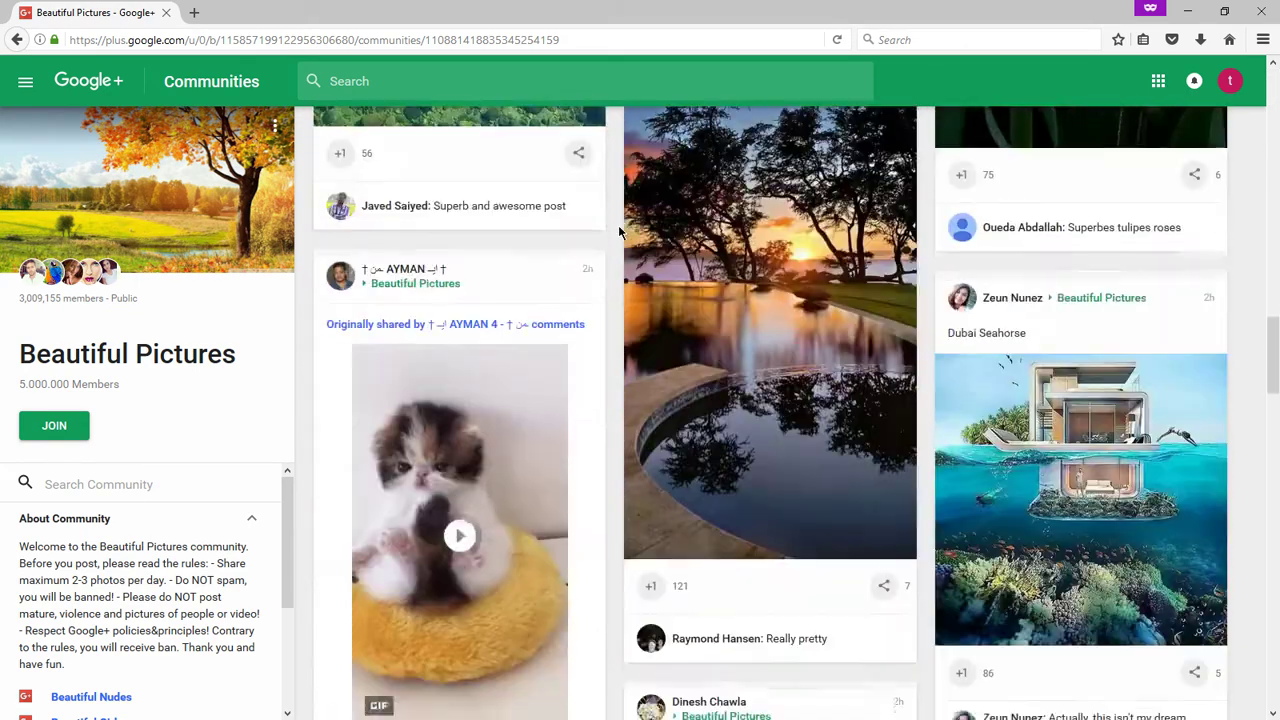
pyautogui.scroll(-6, 618, 231)
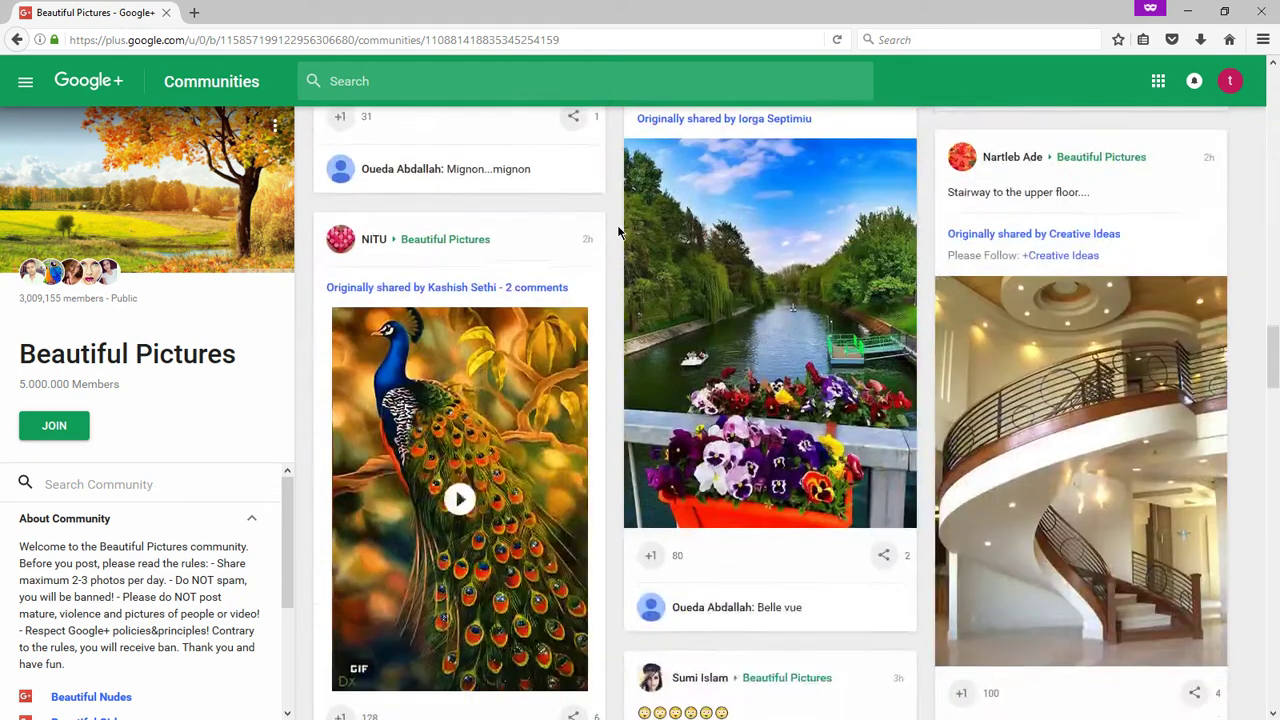
pyautogui.scroll(-3, 618, 231)
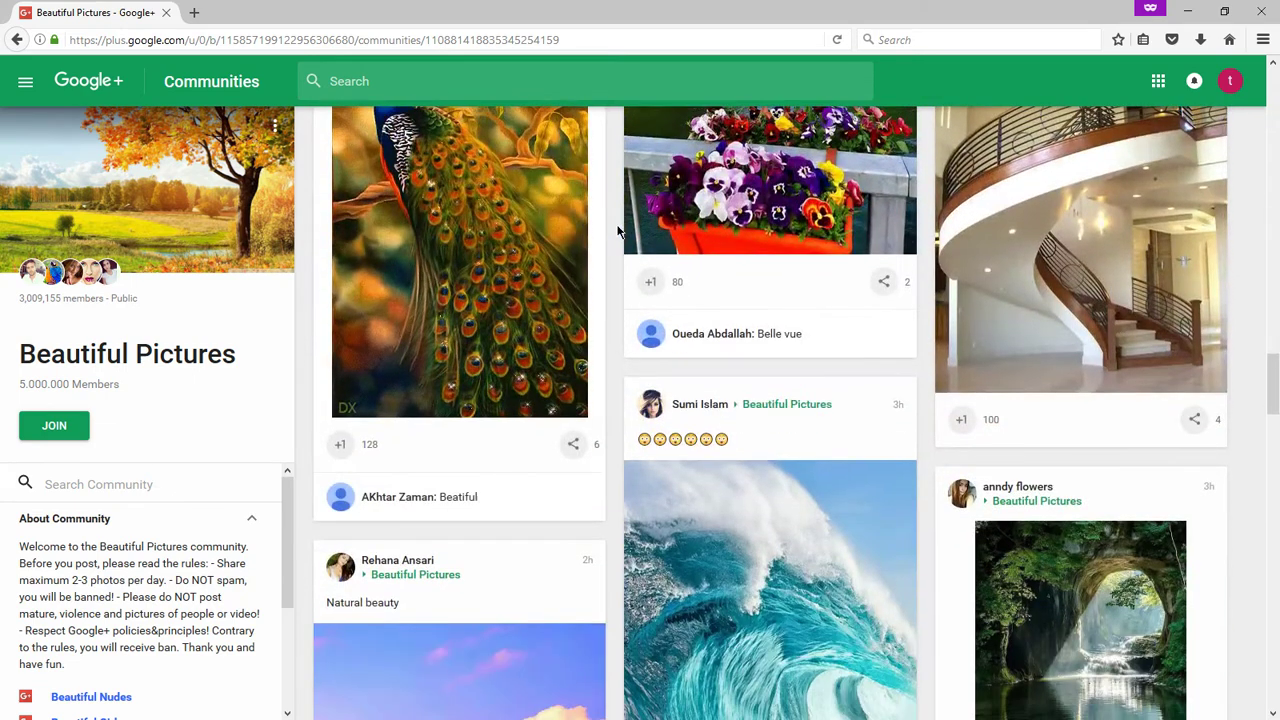
pyautogui.scroll(-4, 618, 231)
pyautogui.scroll(-9, 618, 231)
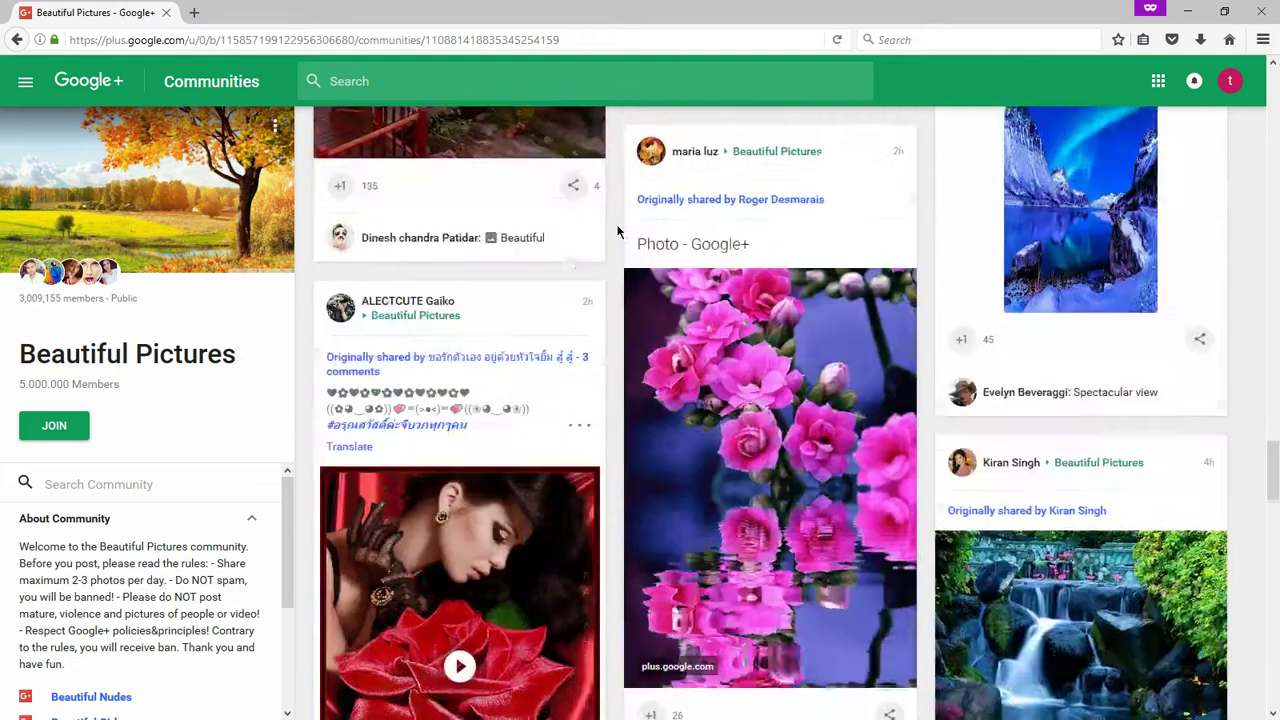
pyautogui.scroll(-3, 614, 227)
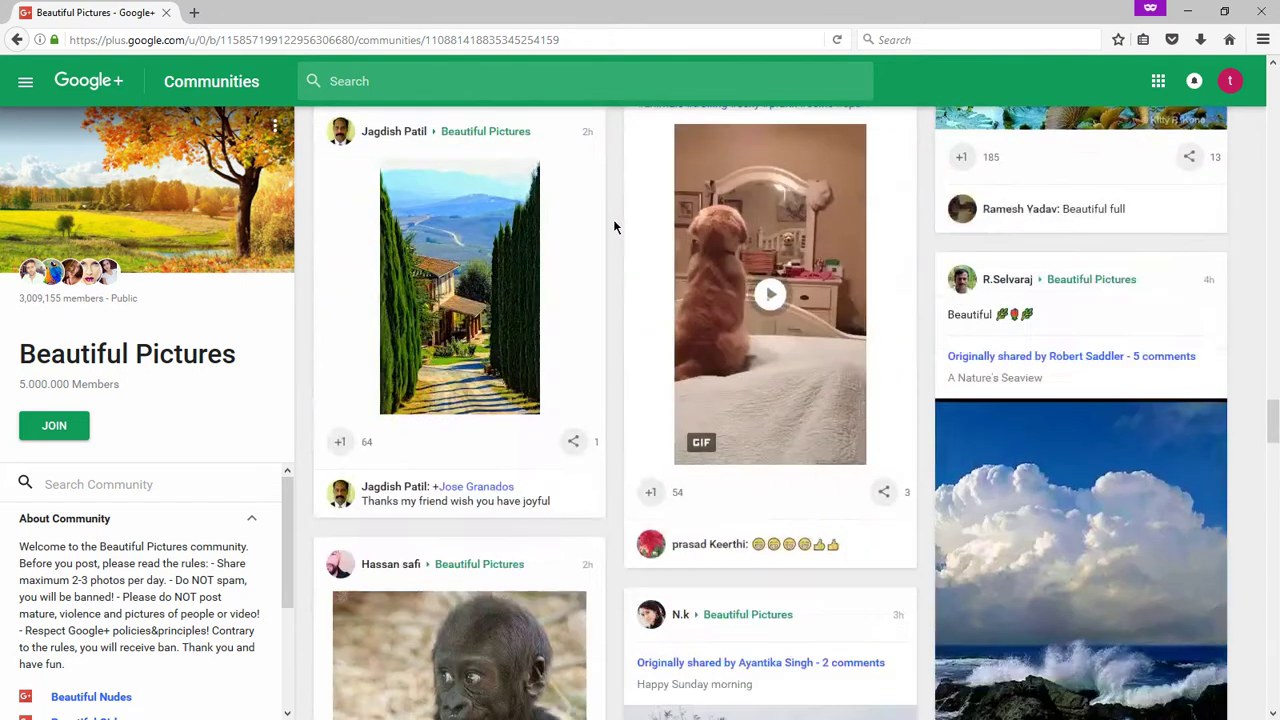
pyautogui.hotkey('alt', 'Left')
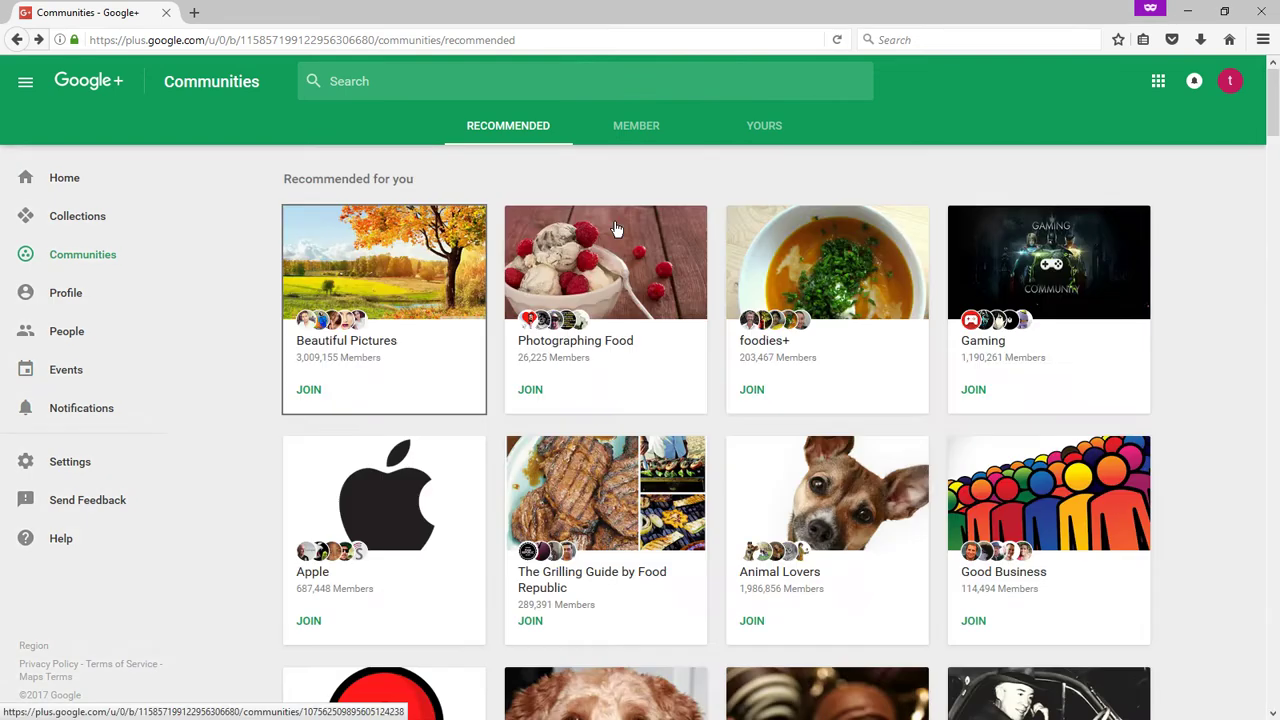
# Open the foodies+ community, examine the recipe and food posts shared there, and go back to the recommended communities
pyautogui.click(847, 262)
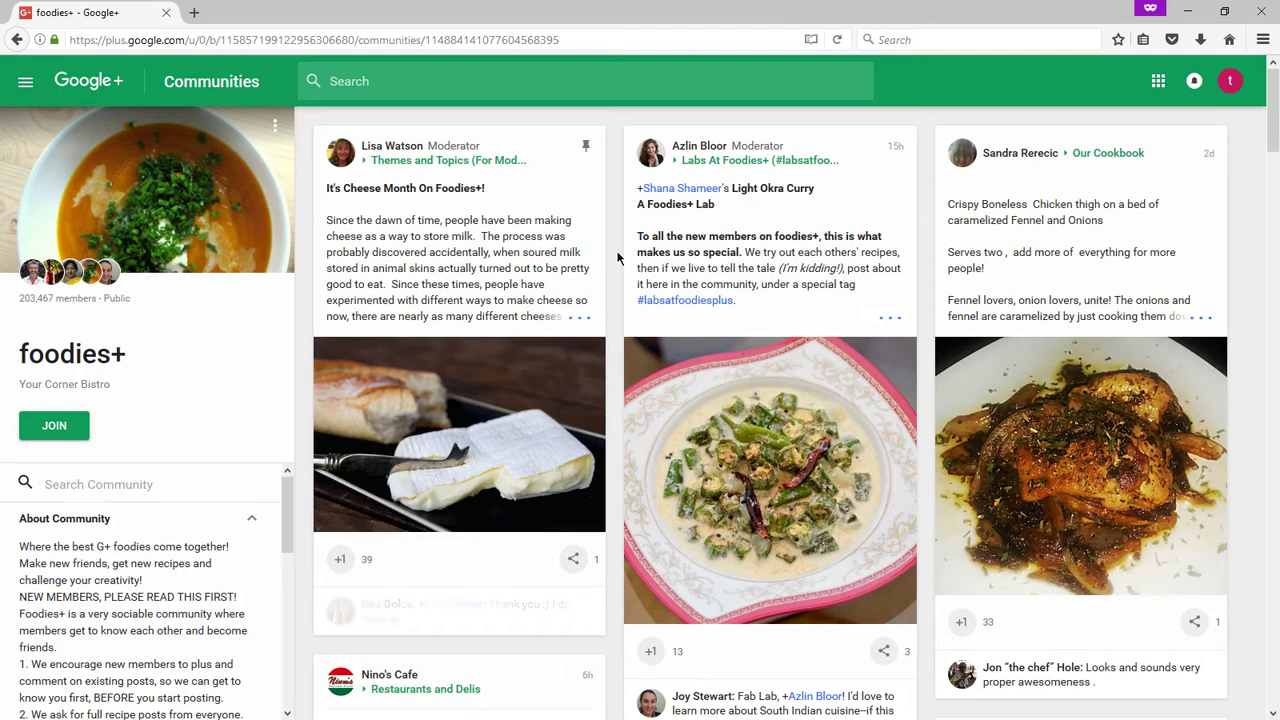
pyautogui.scroll(-6, 617, 258)
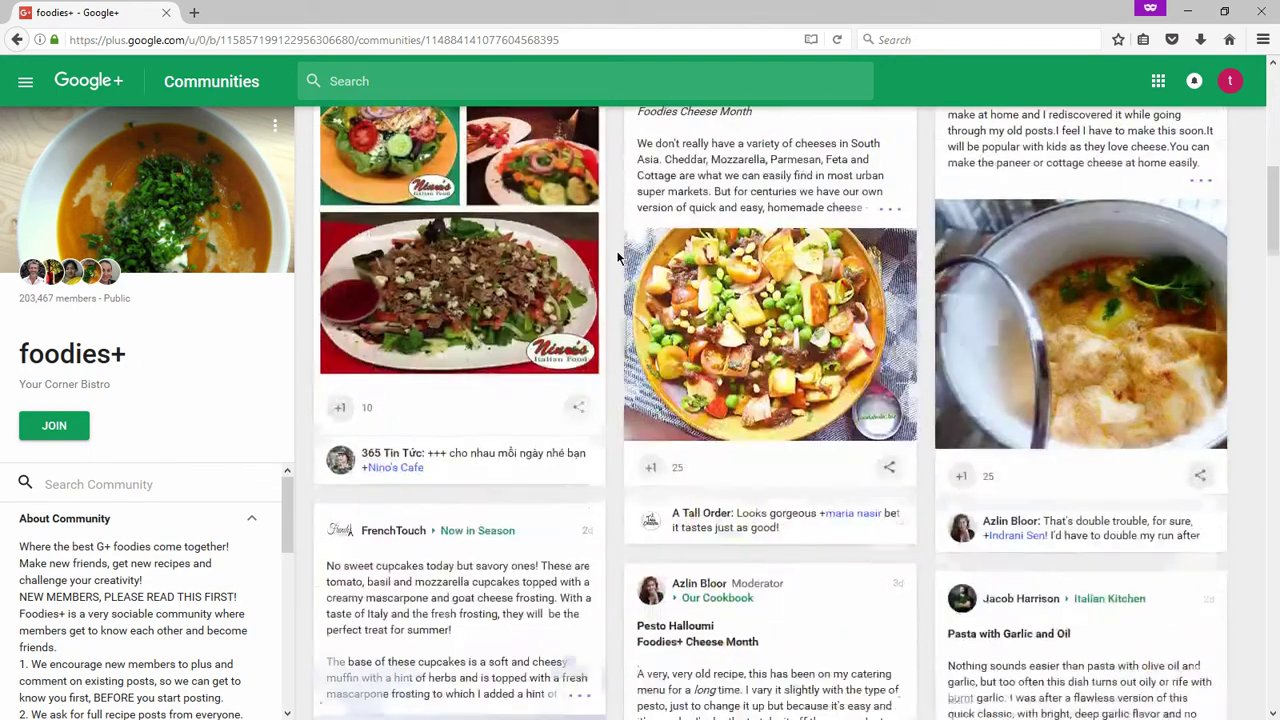
pyautogui.scroll(-6, 617, 258)
pyautogui.scroll(-10, 614, 254)
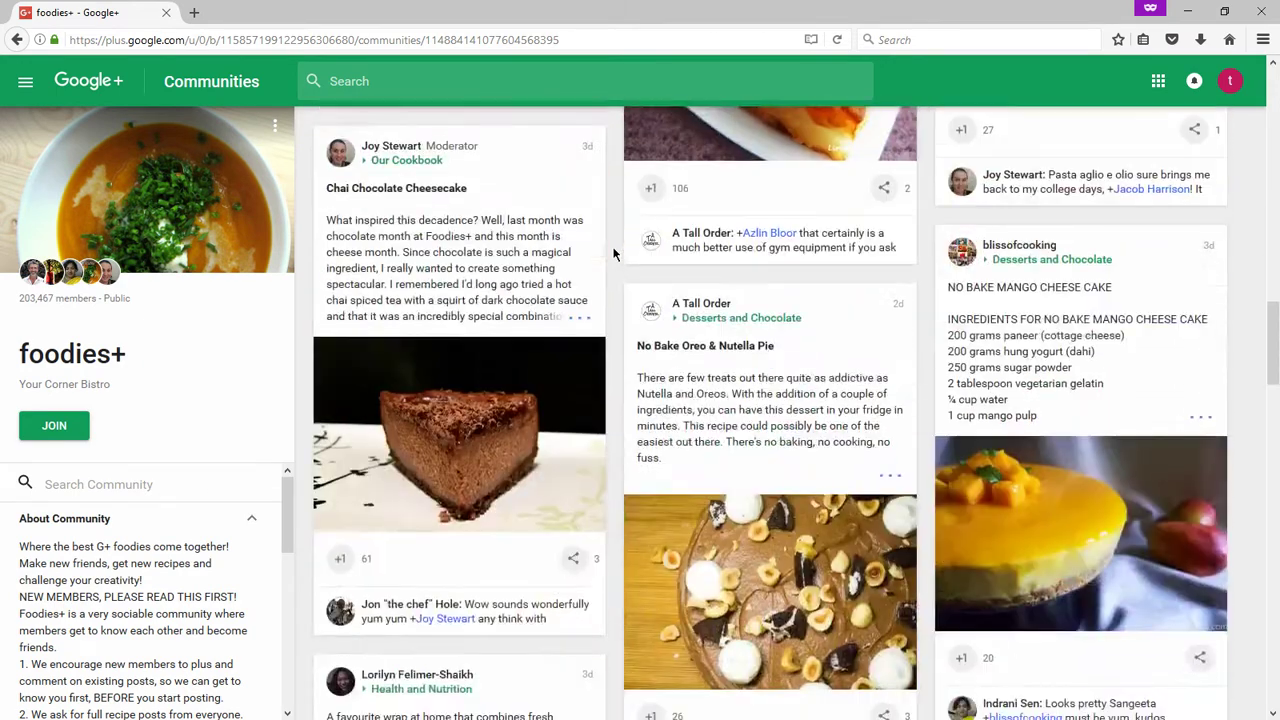
pyautogui.scroll(-3, 614, 254)
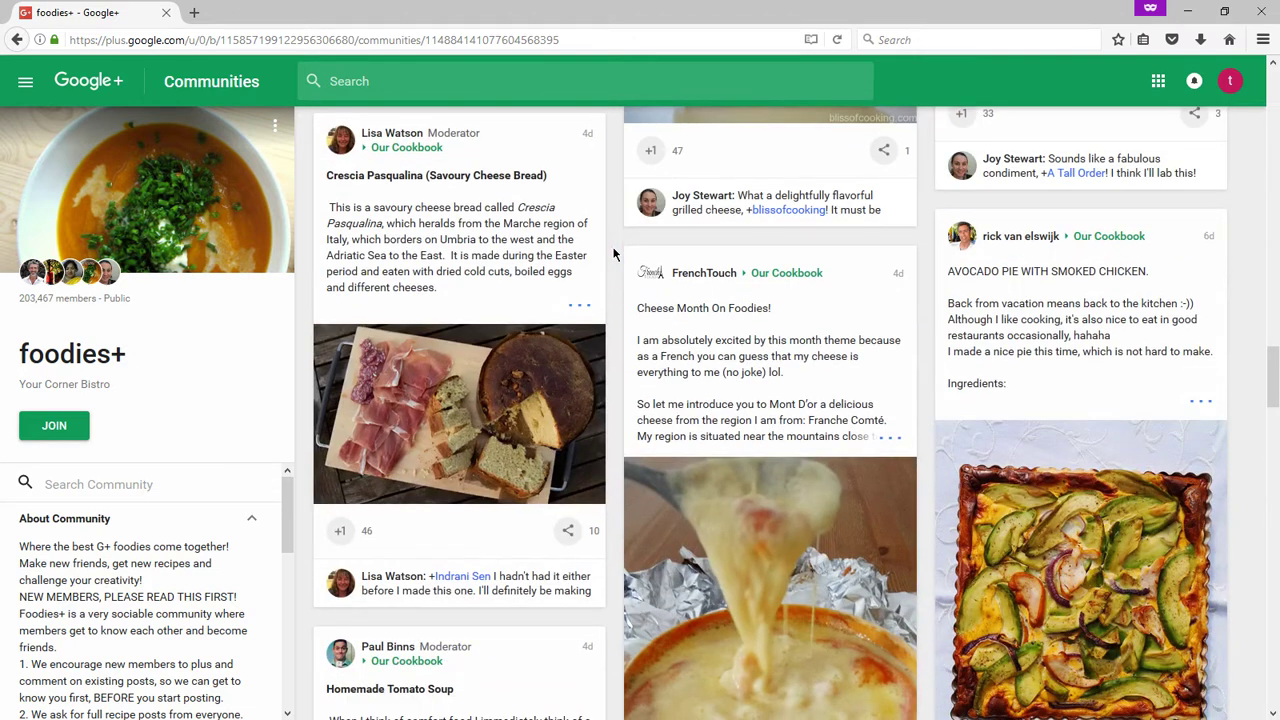
pyautogui.hotkey('alt', 'Left')
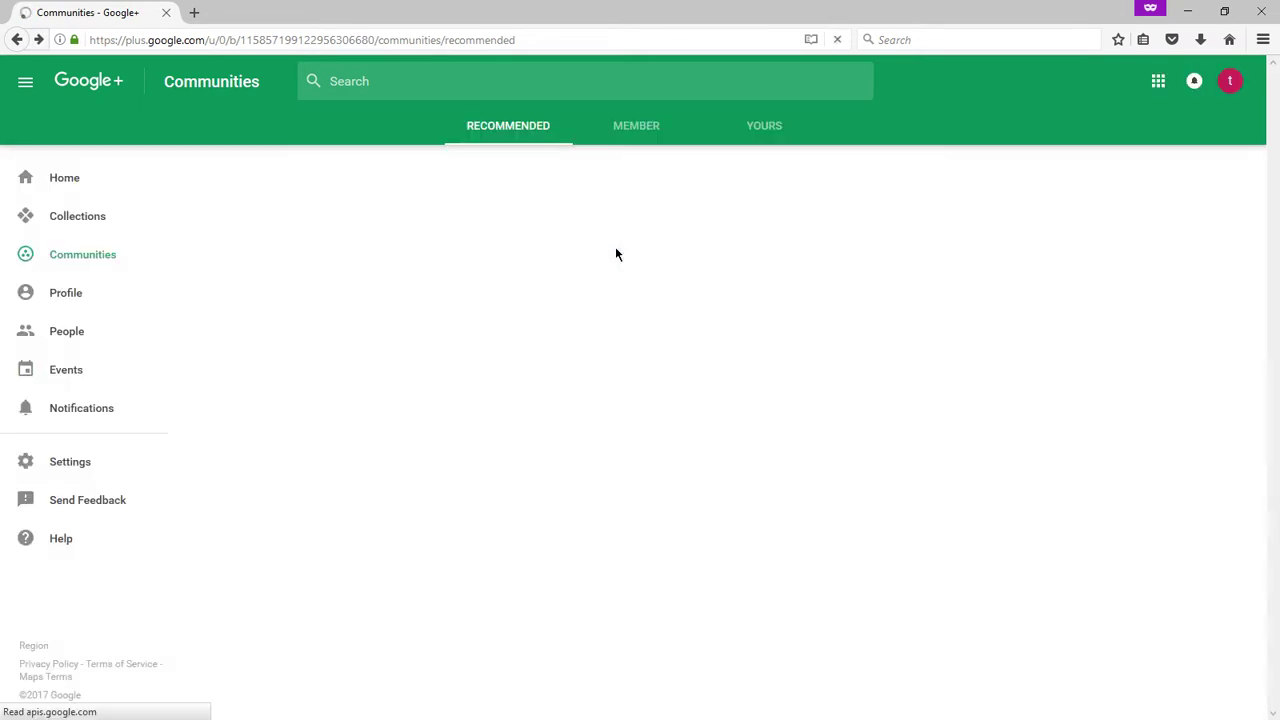